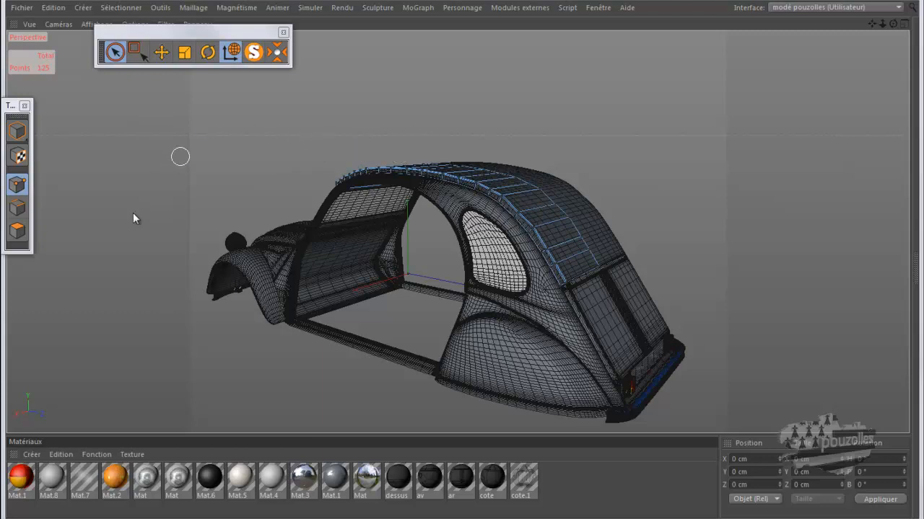
Step: Copy the capote polygon object from the 2CV body hierarchy
{"action": "left_click", "coordinate": [81, 517]}
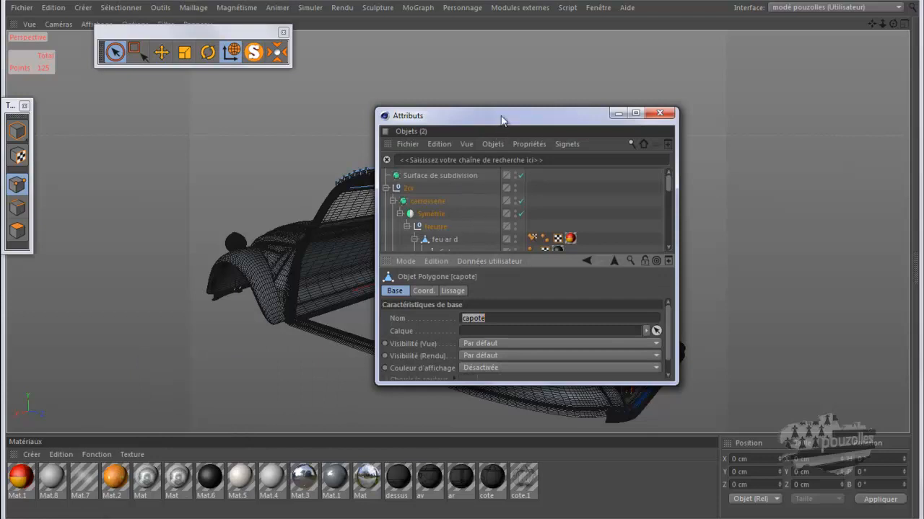
{"action": "left_click_drag", "start_coordinate": [503, 108], "coordinate": [511, 20]}
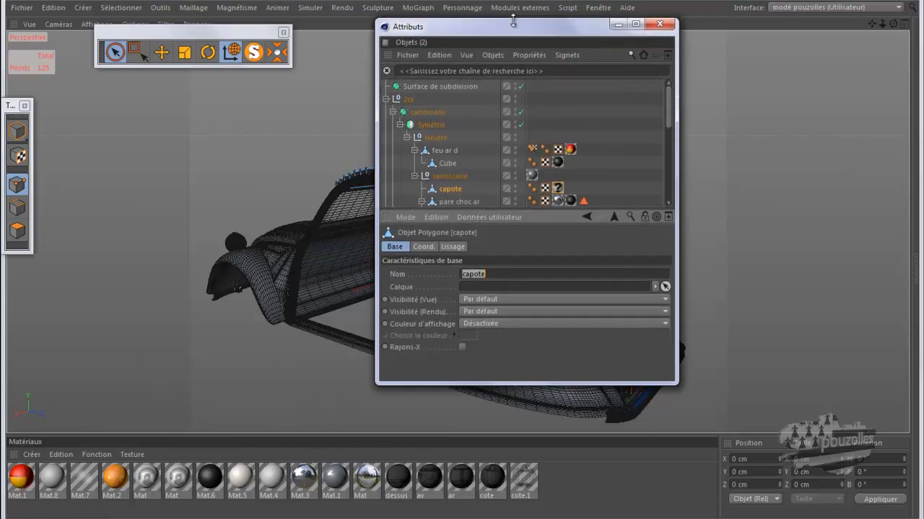
{"action": "left_click", "coordinate": [448, 185]}
{"action": "left_click", "coordinate": [444, 55]}
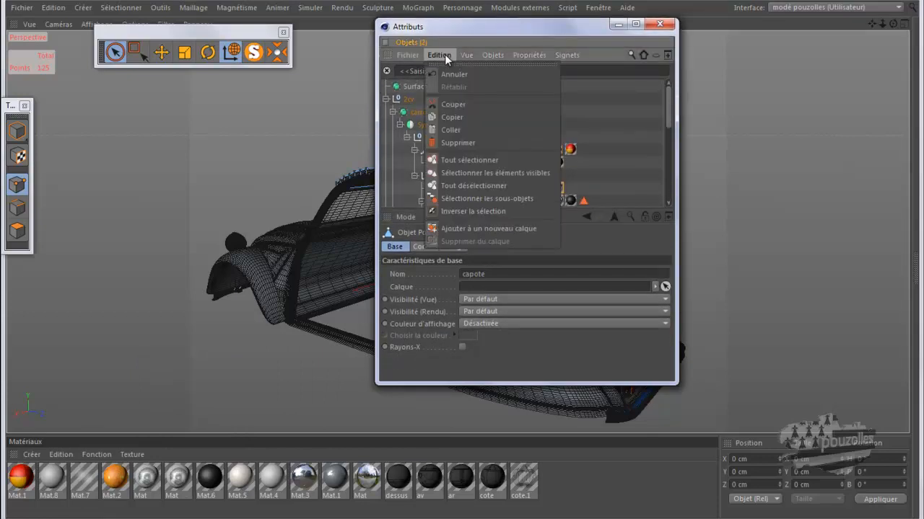
{"action": "left_click", "coordinate": [458, 116]}
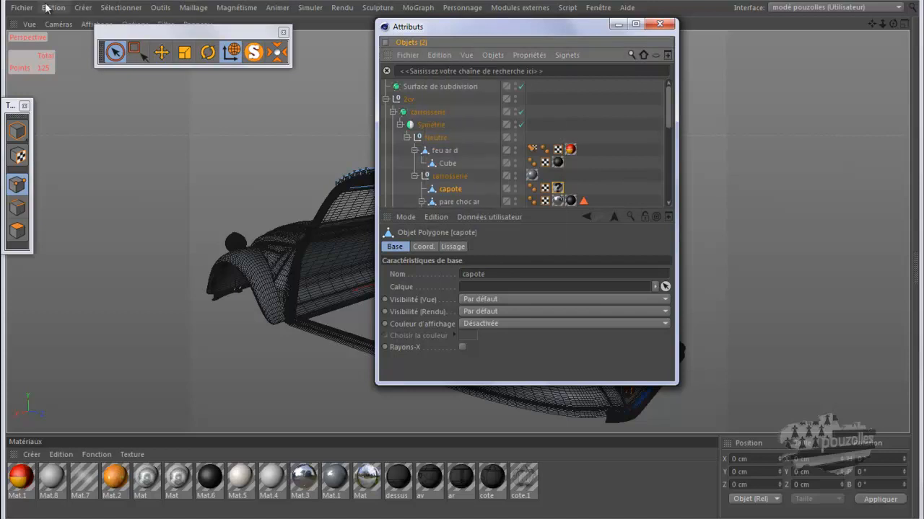
Step: Create a new empty project and paste the capote object into it
{"action": "left_click", "coordinate": [21, 8]}
{"action": "left_click", "coordinate": [36, 27]}
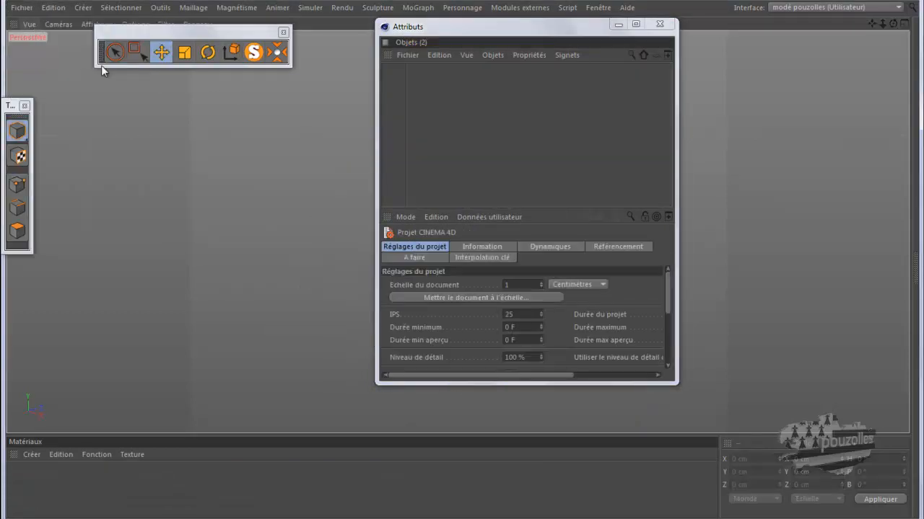
{"action": "left_click_drag", "start_coordinate": [466, 31], "coordinate": [694, 52]}
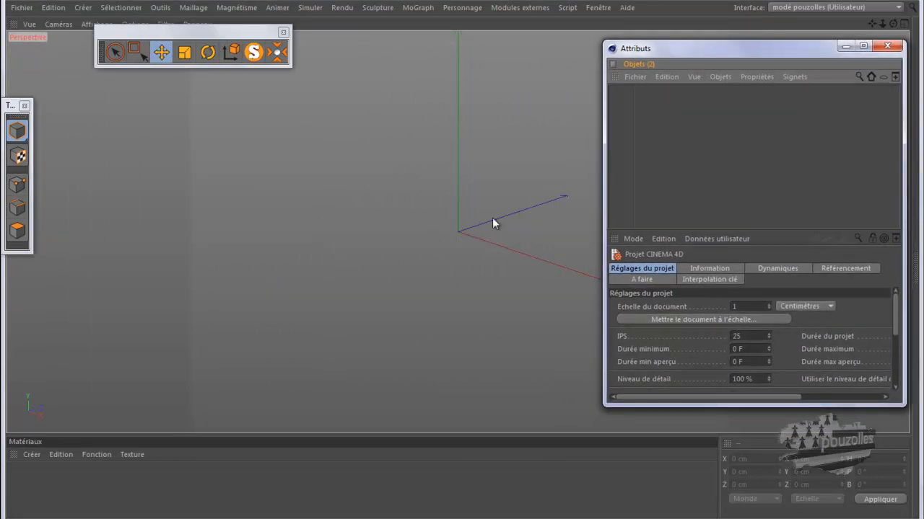
{"action": "left_click", "coordinate": [666, 77]}
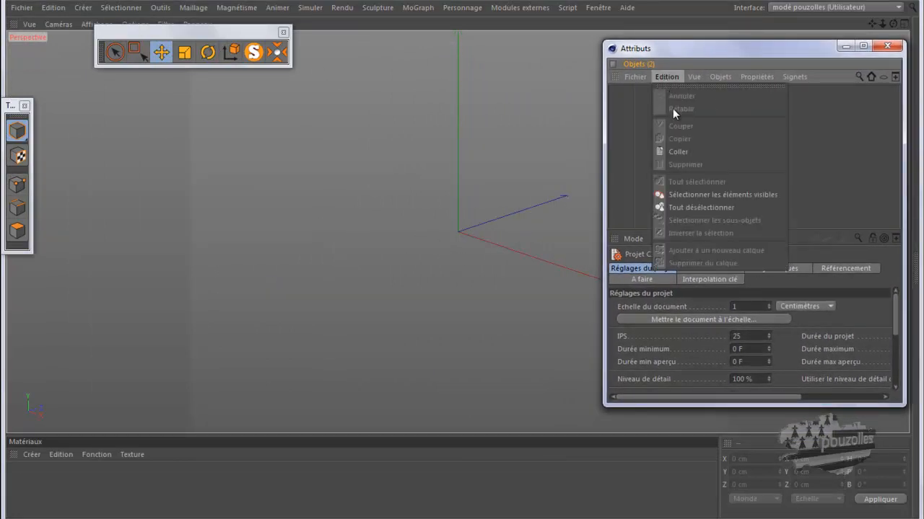
{"action": "left_click", "coordinate": [675, 152]}
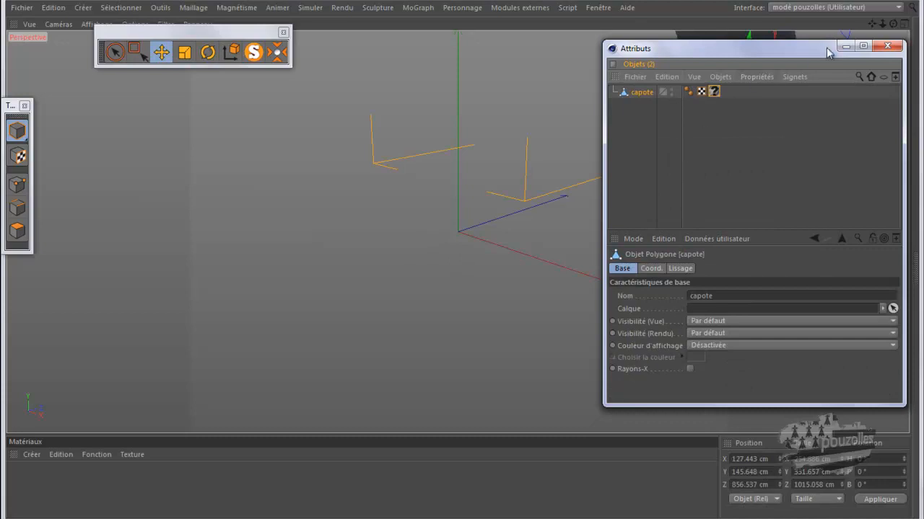
{"action": "left_click", "coordinate": [887, 46]}
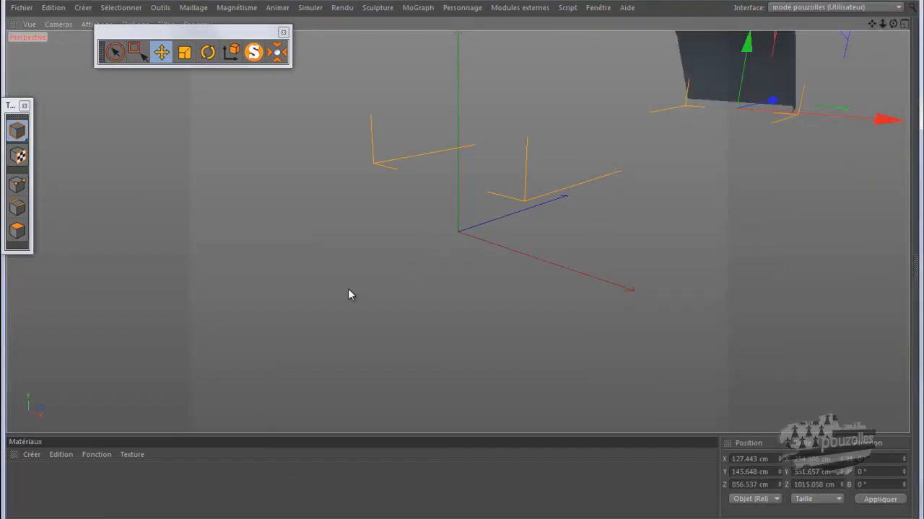
Step: Delete the missing-material texture tag from the capote object and bring the whole roof into view
{"action": "left_click", "coordinate": [39, 518]}
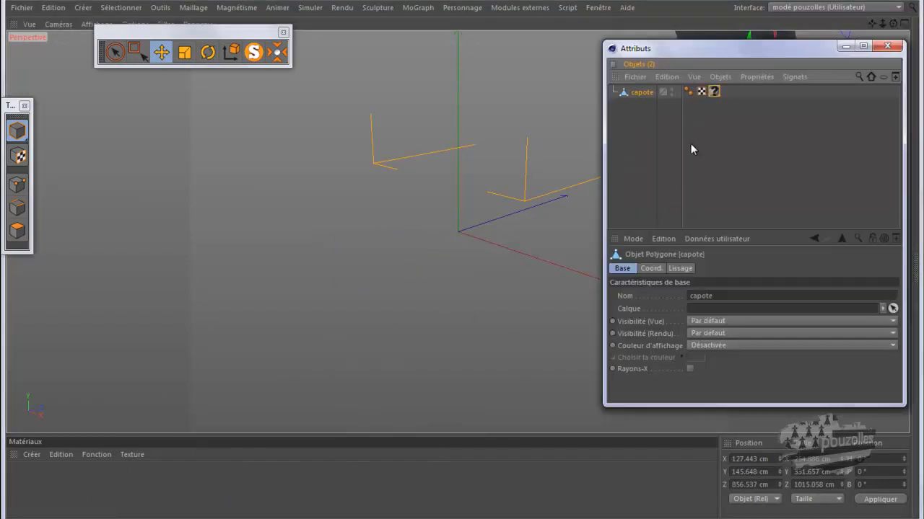
{"action": "left_click", "coordinate": [714, 92]}
{"action": "key", "text": "Delete"}
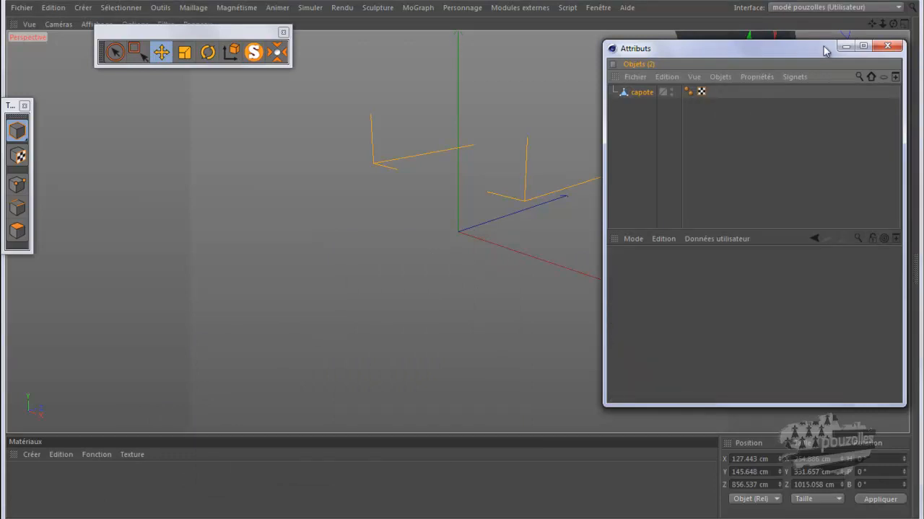
{"action": "left_click", "coordinate": [846, 49]}
{"action": "scroll", "coordinate": [361, 334], "scroll_direction": "down", "scroll_amount": 3}
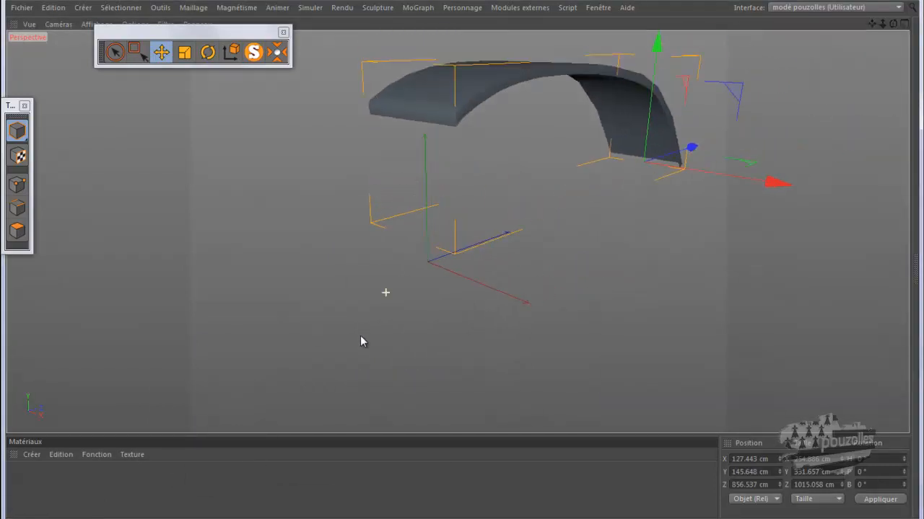
{"action": "left_click_drag", "start_coordinate": [871, 29], "coordinate": [466, 264]}
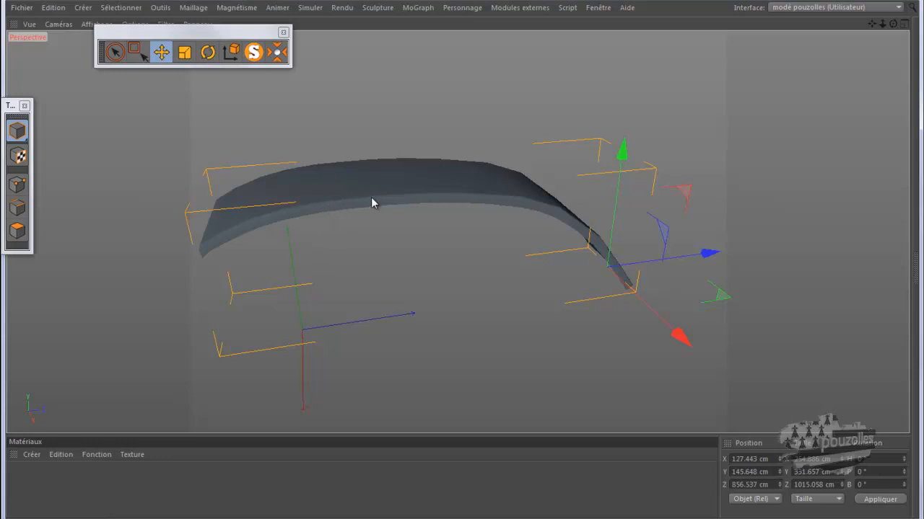
Step: Create a new material and disable its specularity channel
{"action": "double_click", "coordinate": [95, 481]}
{"action": "double_click", "coordinate": [22, 478]}
{"action": "left_click", "coordinate": [263, 337]}
Step: Load the Mat_Couleur_0 image from the tex folder as the material's colour texture, without copying it to the project location
{"action": "left_click", "coordinate": [561, 189]}
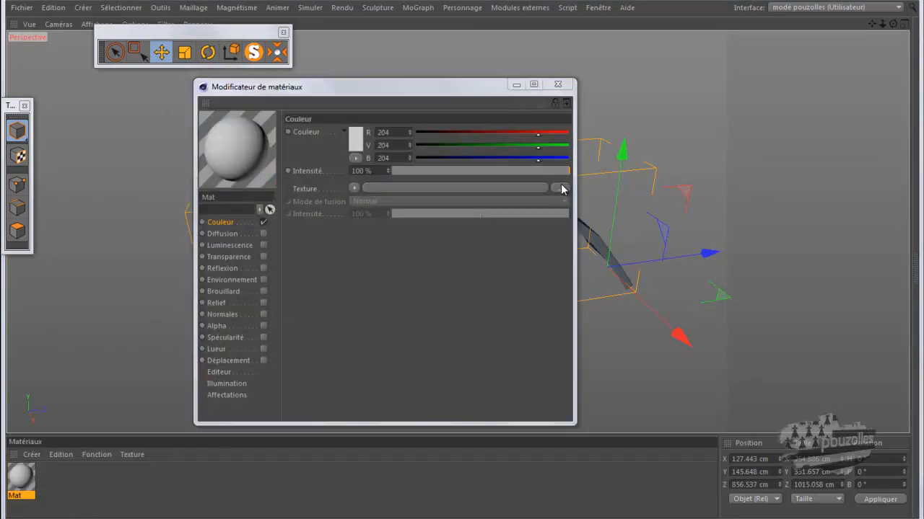
{"action": "left_click", "coordinate": [501, 251]}
{"action": "scroll", "coordinate": [501, 252], "scroll_direction": "down", "scroll_amount": 1}
{"action": "scroll", "coordinate": [502, 251], "scroll_direction": "down", "scroll_amount": 5}
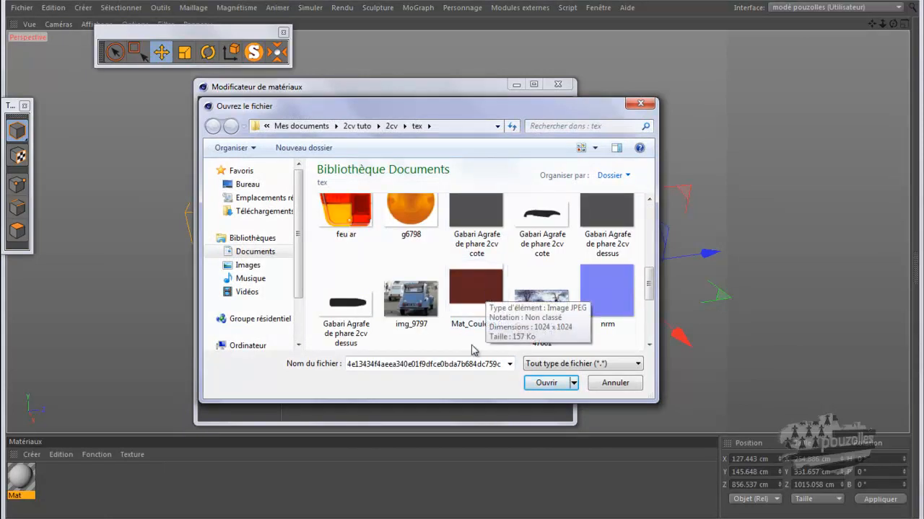
{"action": "double_click", "coordinate": [473, 290]}
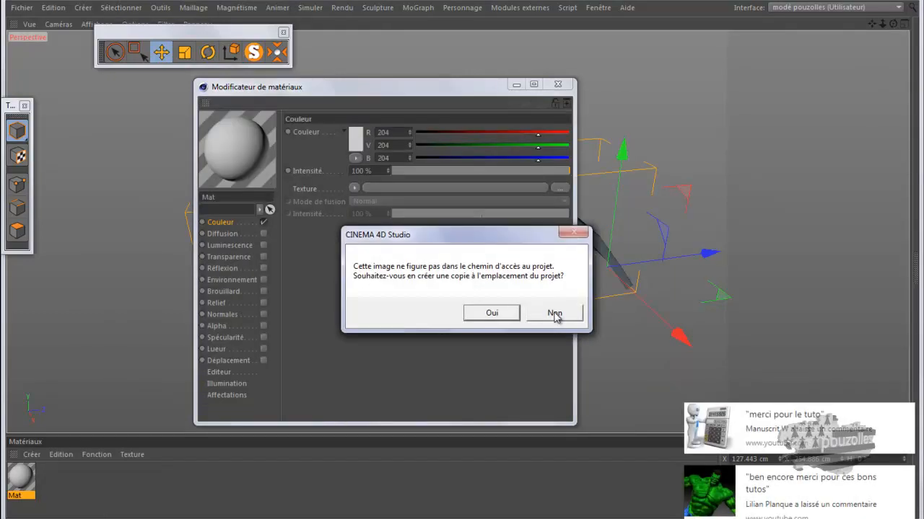
{"action": "left_click", "coordinate": [554, 314]}
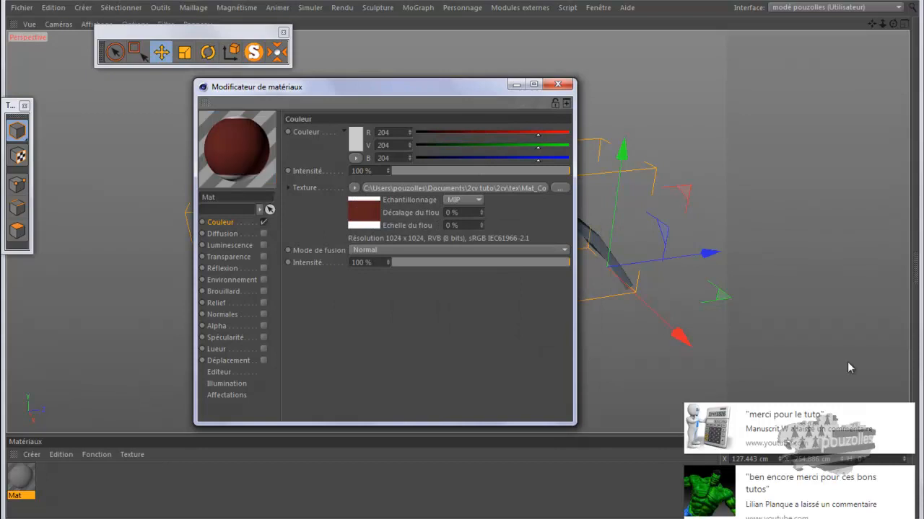
{"action": "left_click", "coordinate": [910, 417]}
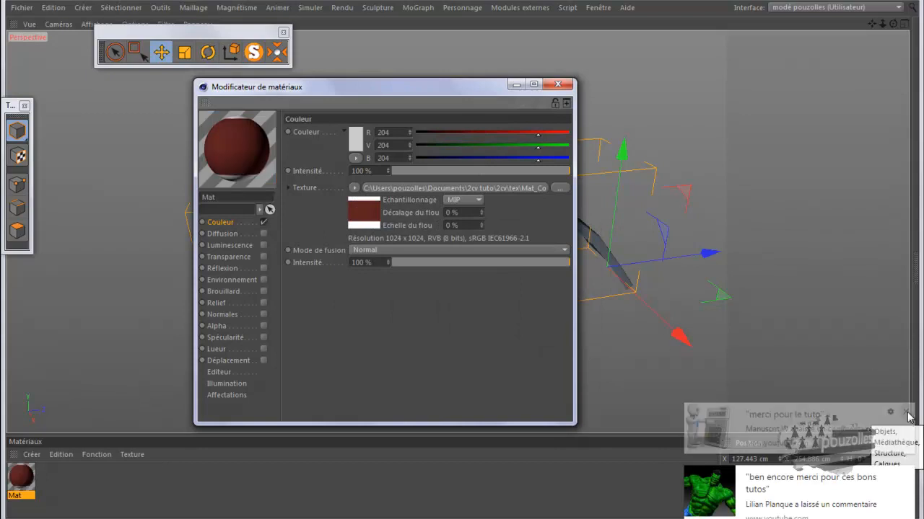
{"action": "left_click", "coordinate": [907, 479]}
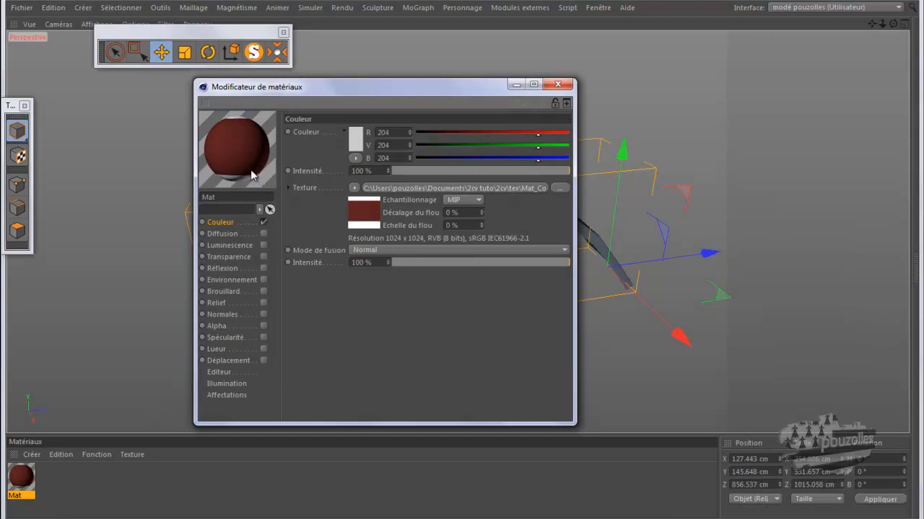
Step: Examine the roof texture images in the Texture de Capote 2CV SVM6 folder inside tex, using very large thumbnails
{"action": "left_click", "coordinate": [85, 518]}
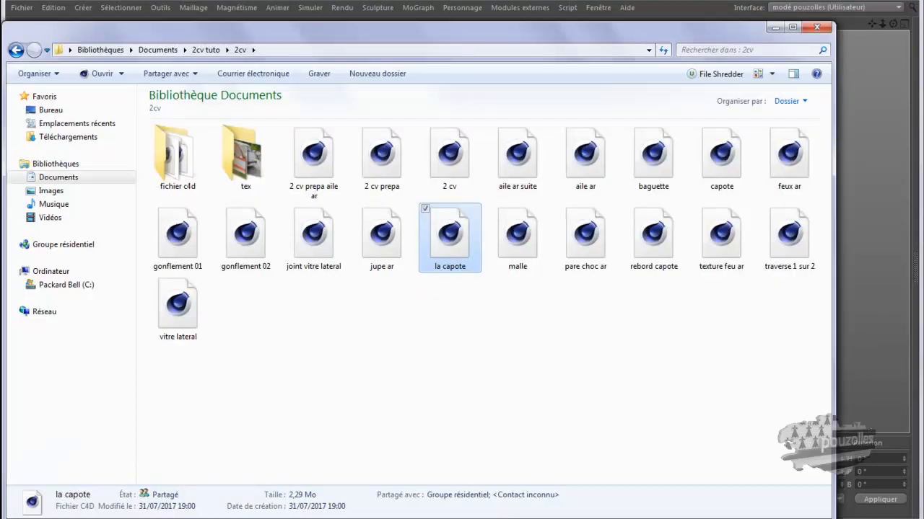
{"action": "double_click", "coordinate": [235, 174]}
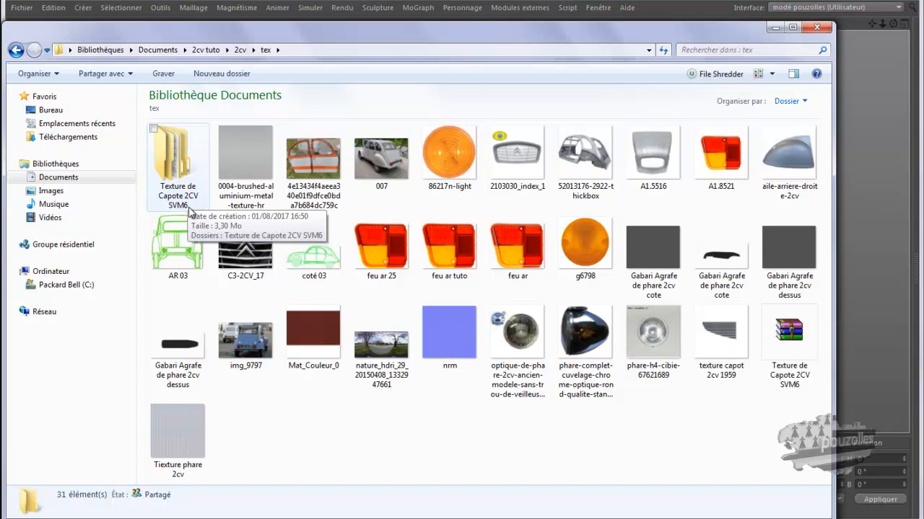
{"action": "left_click", "coordinate": [182, 166]}
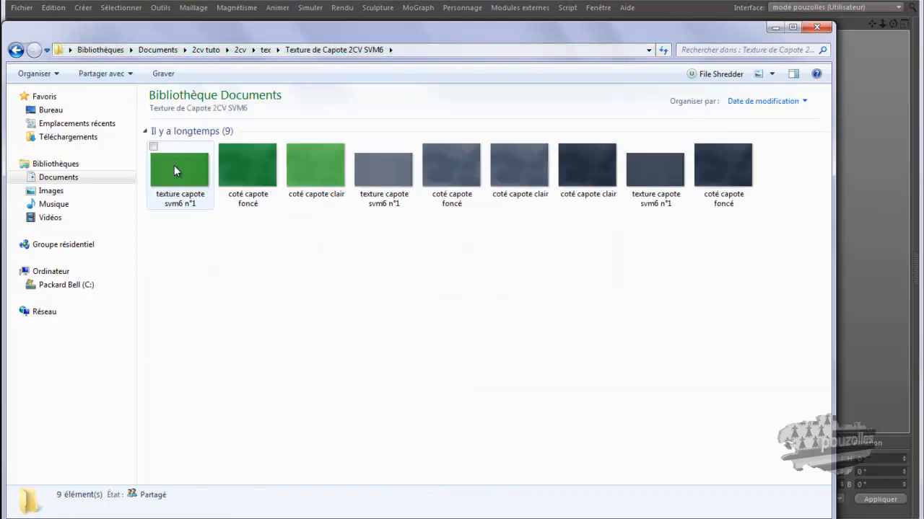
{"action": "left_click", "coordinate": [772, 76]}
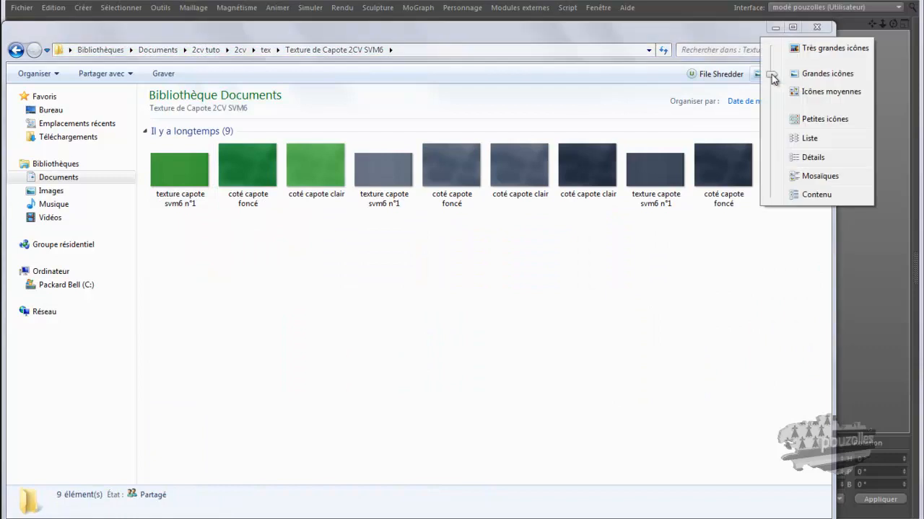
{"action": "left_click", "coordinate": [792, 48]}
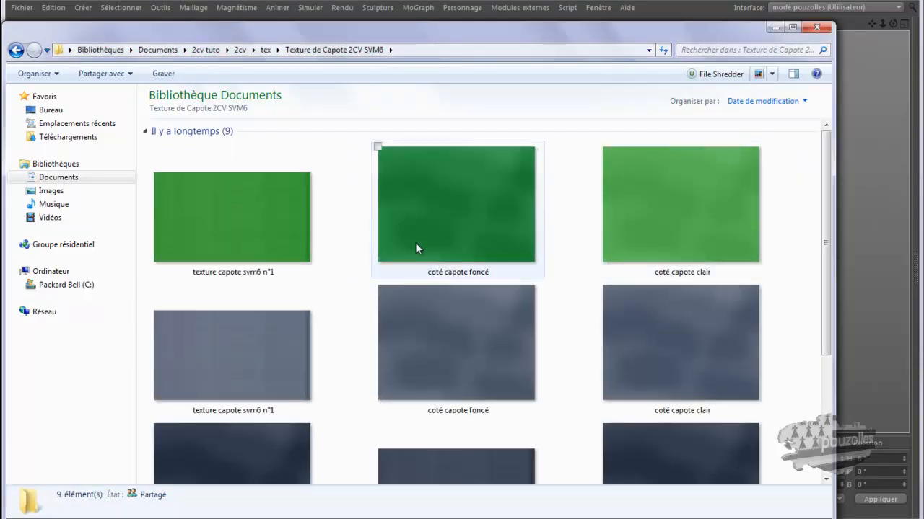
{"action": "scroll", "coordinate": [349, 237], "scroll_direction": "down", "scroll_amount": 2}
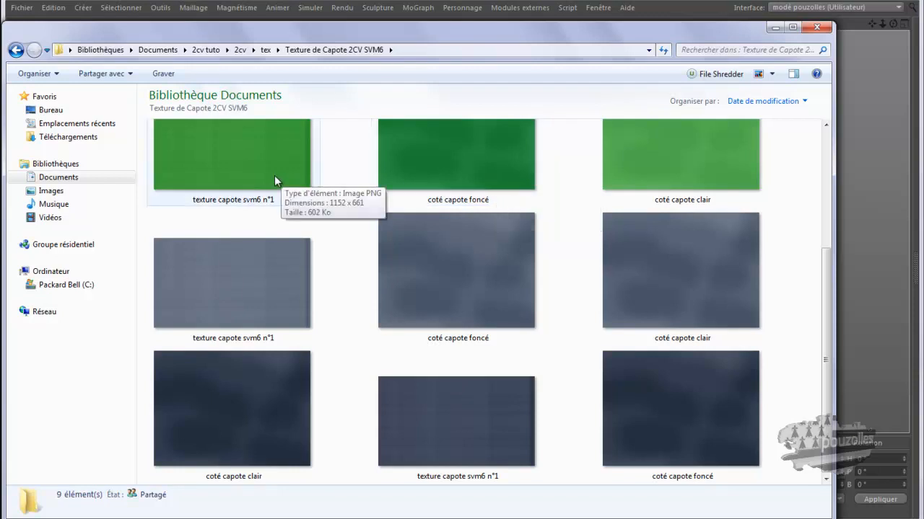
{"action": "scroll", "coordinate": [274, 176], "scroll_direction": "up", "scroll_amount": 2}
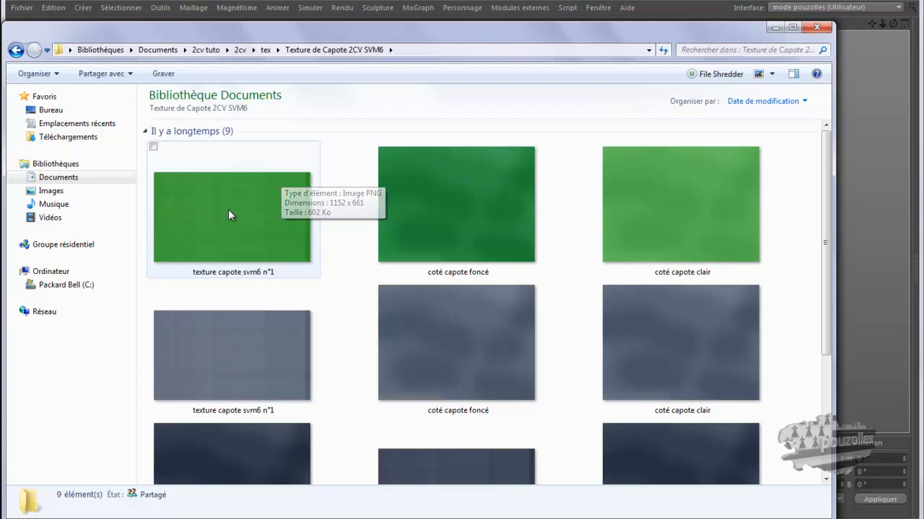
{"action": "scroll", "coordinate": [273, 204], "scroll_direction": "down", "scroll_amount": 2}
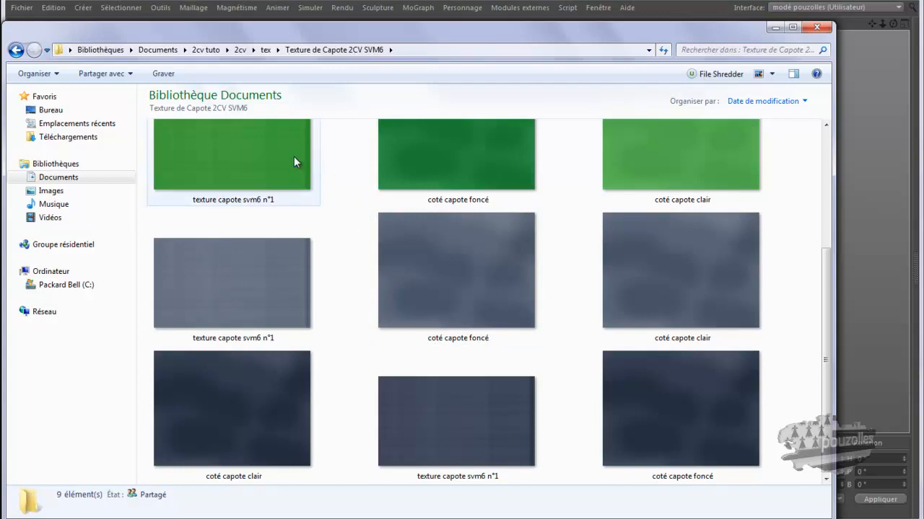
{"action": "mouse_move", "coordinate": [292, 156]}
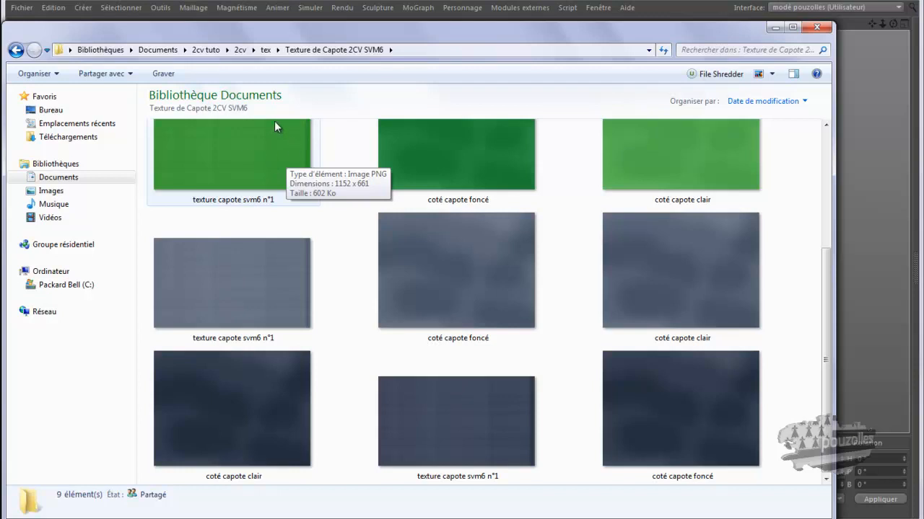
{"action": "left_click", "coordinate": [775, 29]}
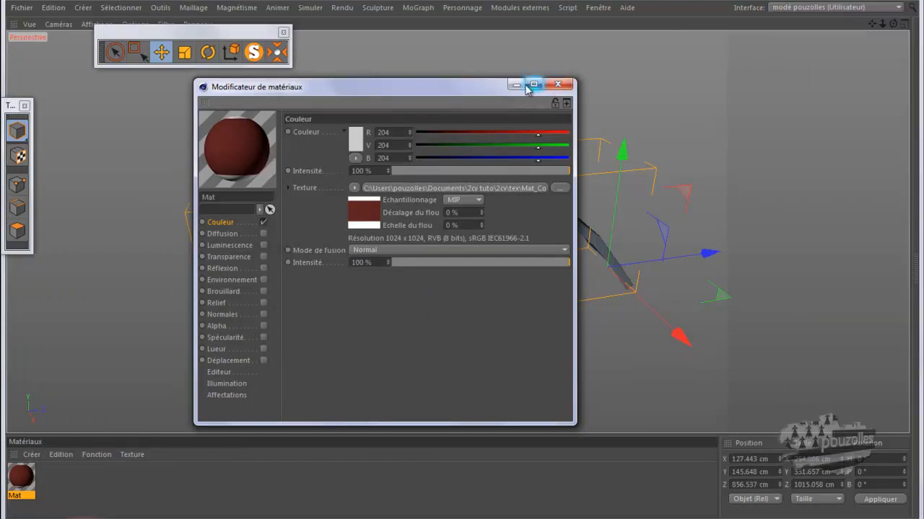
Step: Close the material editor and switch the perspective view to shading with mesh lines
{"action": "left_click", "coordinate": [557, 86]}
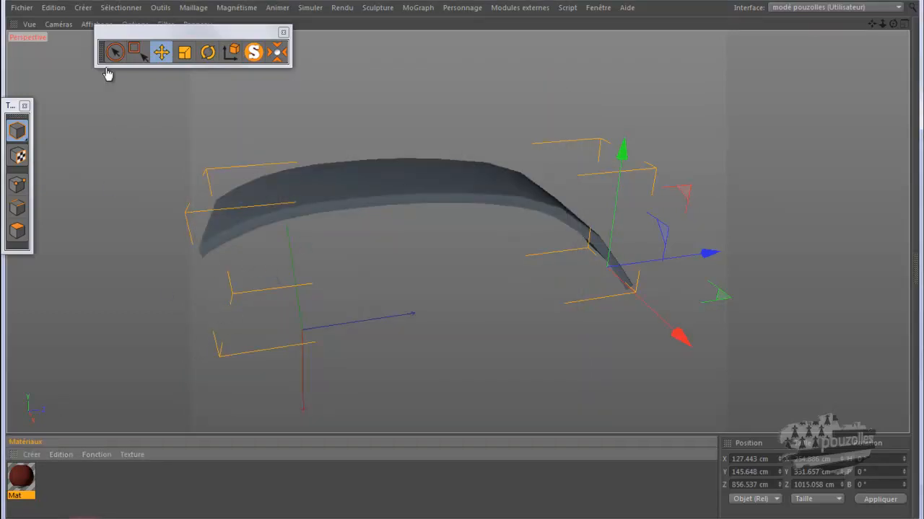
{"action": "left_click_drag", "start_coordinate": [160, 34], "coordinate": [135, 49]}
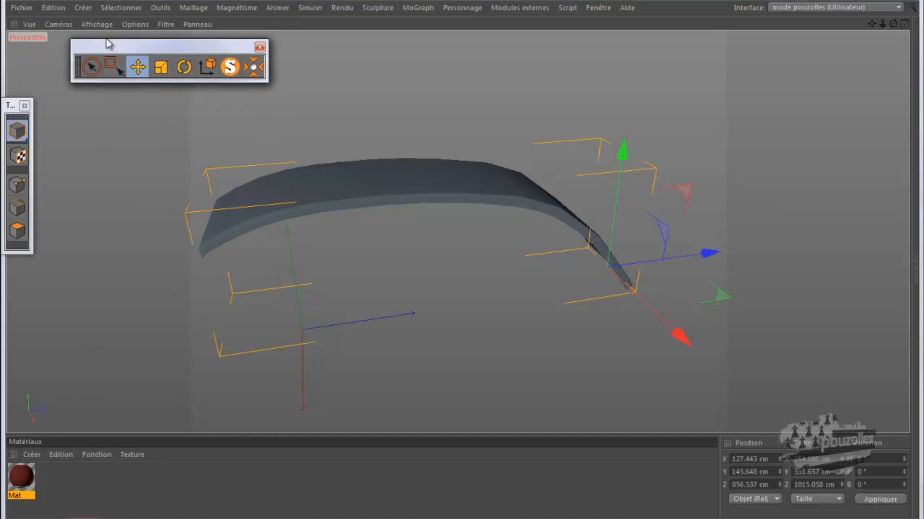
{"action": "left_click", "coordinate": [97, 23]}
{"action": "left_click", "coordinate": [108, 57]}
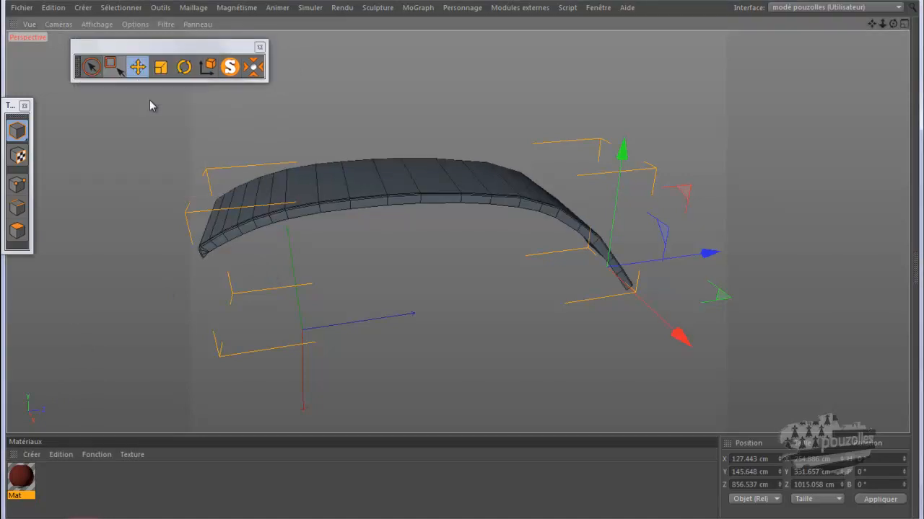
Step: Place the capote object under a new subdivision surface and apply the red-brown Mat material to it
{"action": "left_click", "coordinate": [39, 517]}
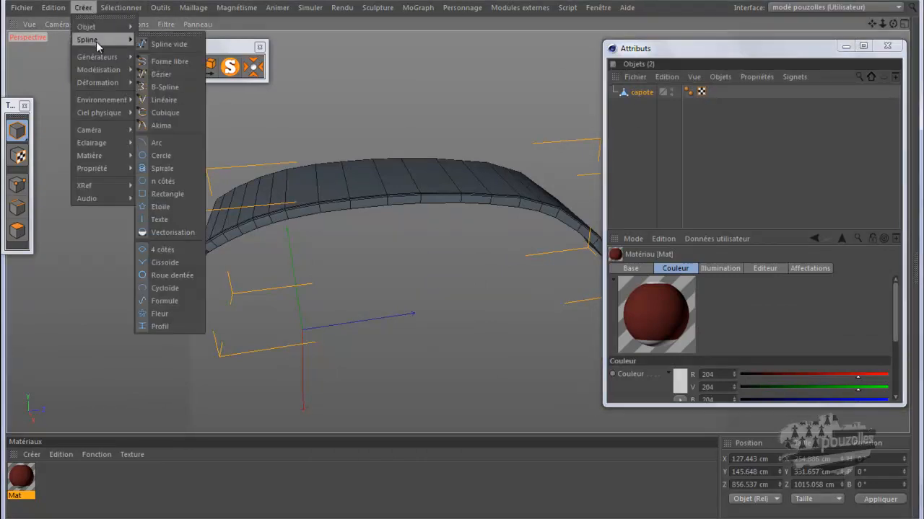
{"action": "mouse_move", "coordinate": [96, 55]}
{"action": "left_click", "coordinate": [173, 61]}
{"action": "left_click_drag", "start_coordinate": [642, 106], "coordinate": [668, 90]}
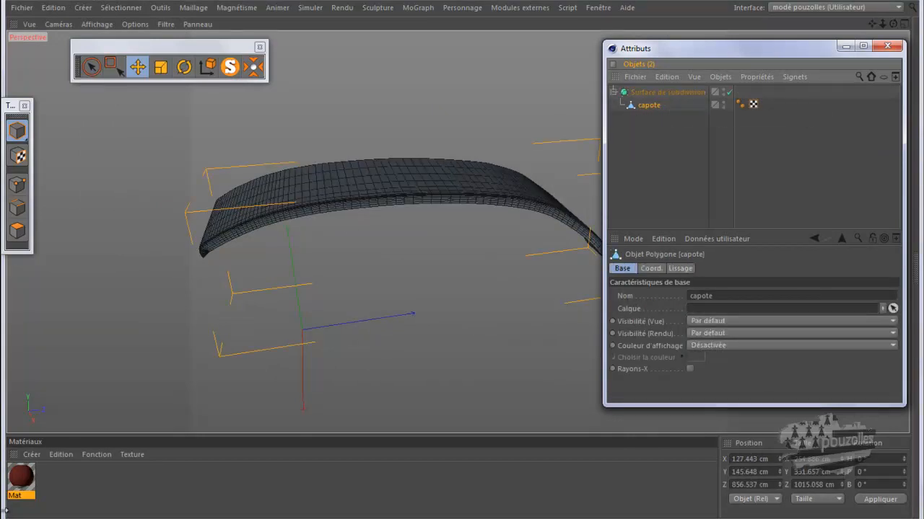
{"action": "left_click_drag", "start_coordinate": [22, 478], "coordinate": [350, 190]}
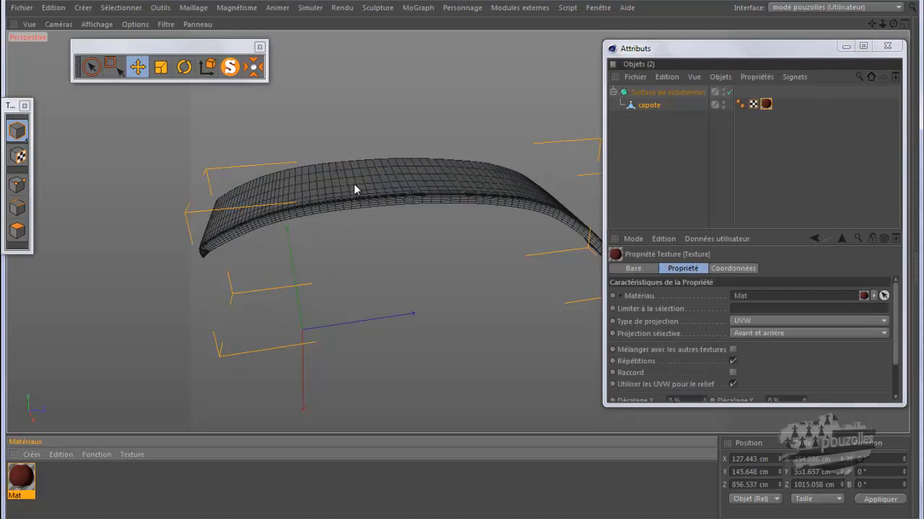
Step: Select the Mat texture tag on the capote object to show its texture properties
{"action": "left_click", "coordinate": [846, 45]}
{"action": "left_click_drag", "start_coordinate": [892, 24], "coordinate": [462, 265]}
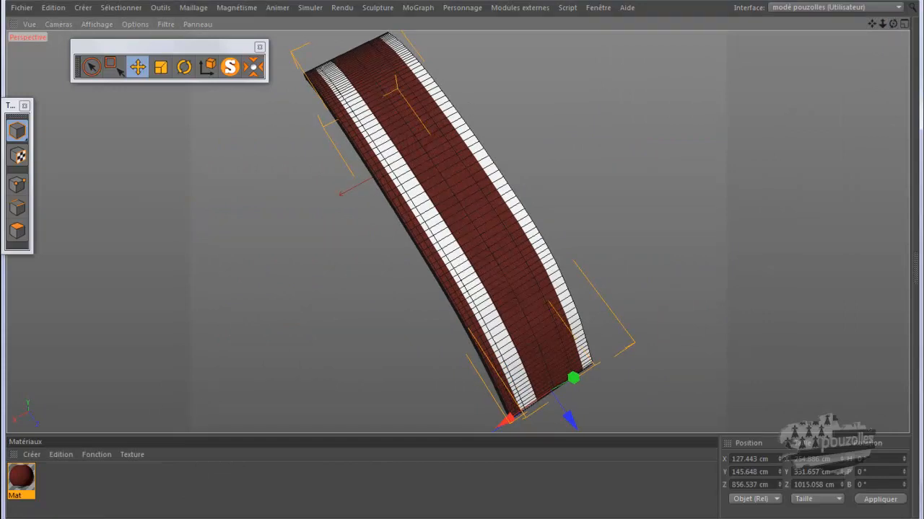
{"action": "left_click", "coordinate": [41, 518]}
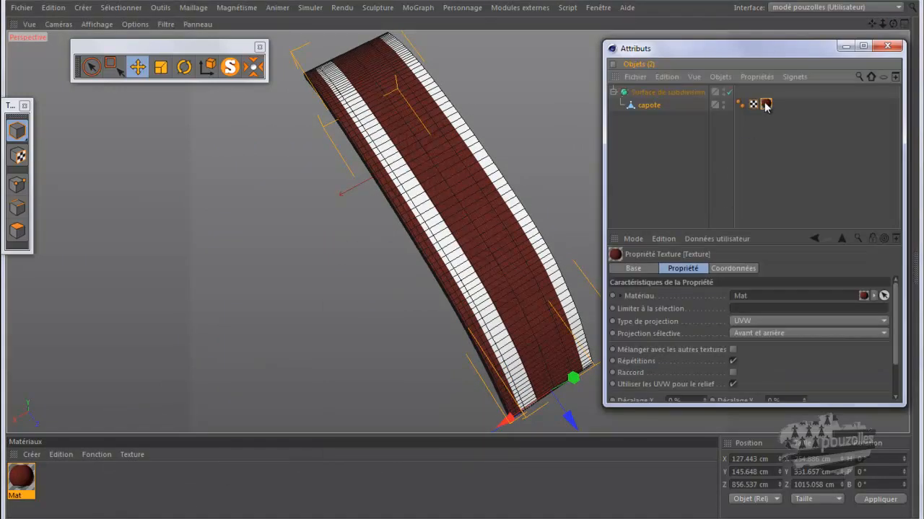
{"action": "left_click", "coordinate": [769, 112]}
{"action": "left_click", "coordinate": [766, 104]}
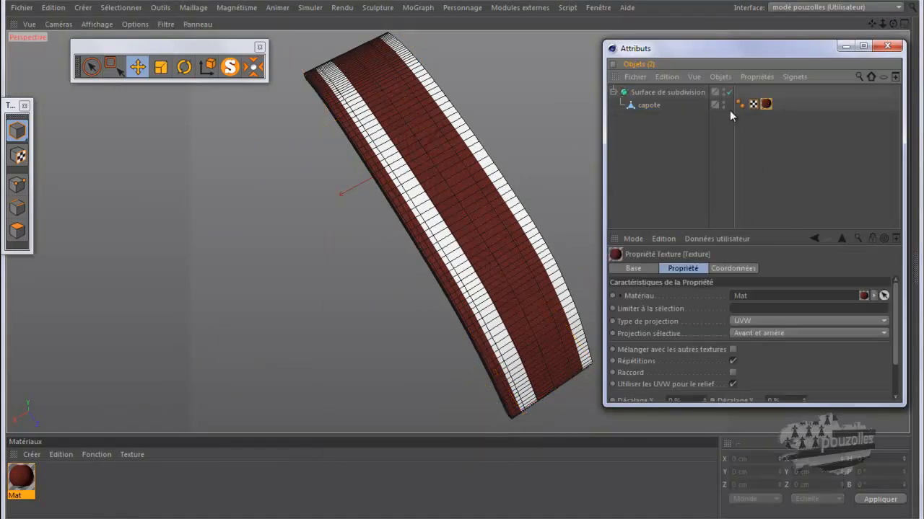
{"action": "left_click", "coordinate": [647, 102]}
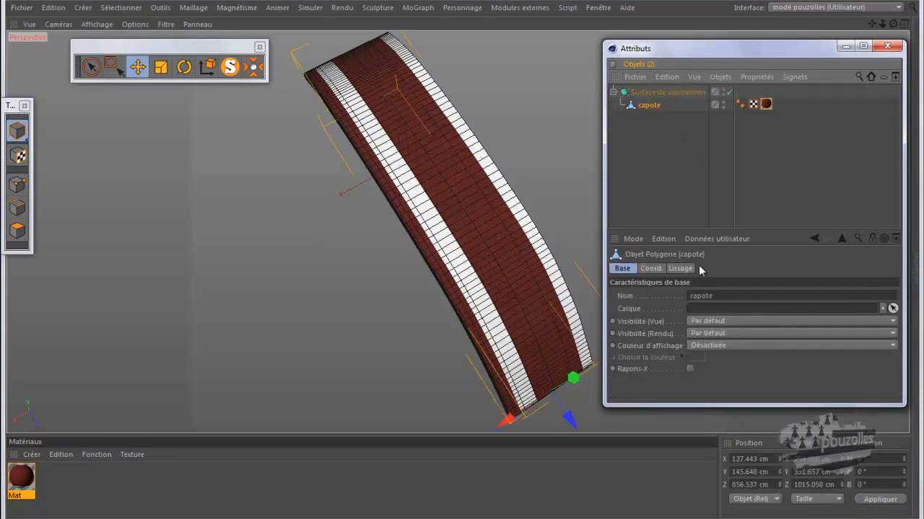
{"action": "left_click", "coordinate": [770, 108]}
{"action": "left_click", "coordinate": [767, 105]}
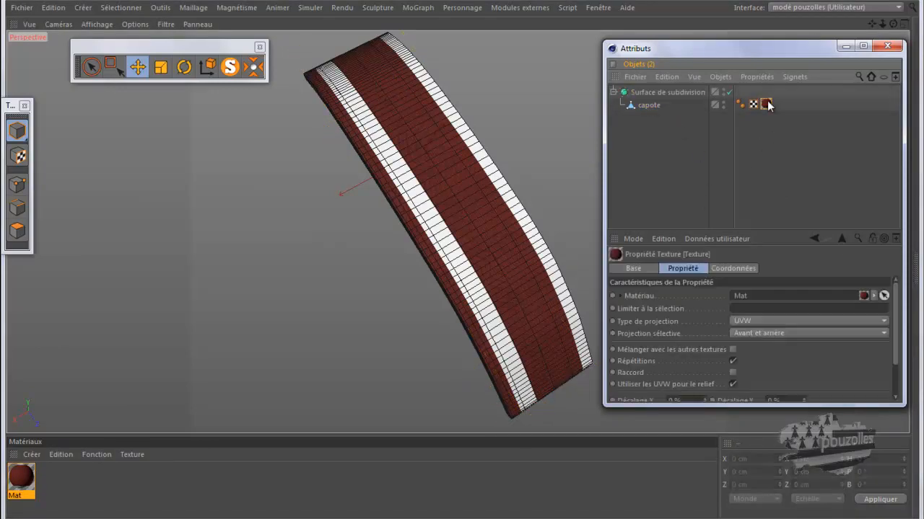
Step: Disable Répétitions for the capote texture and set Décalage X to -10 %, Décalage Y to -70 % and Longueur Y to 428 %
{"action": "left_click_drag", "start_coordinate": [690, 235], "coordinate": [689, 159]}
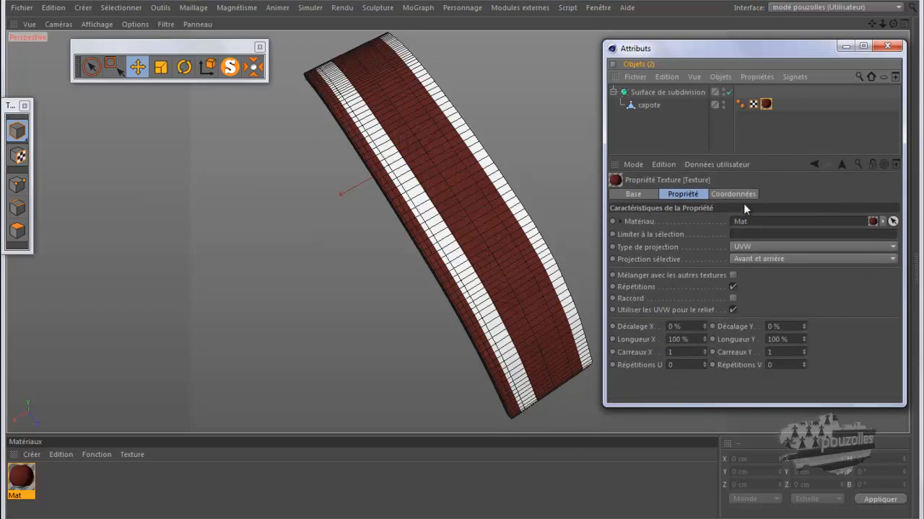
{"action": "left_click", "coordinate": [733, 286]}
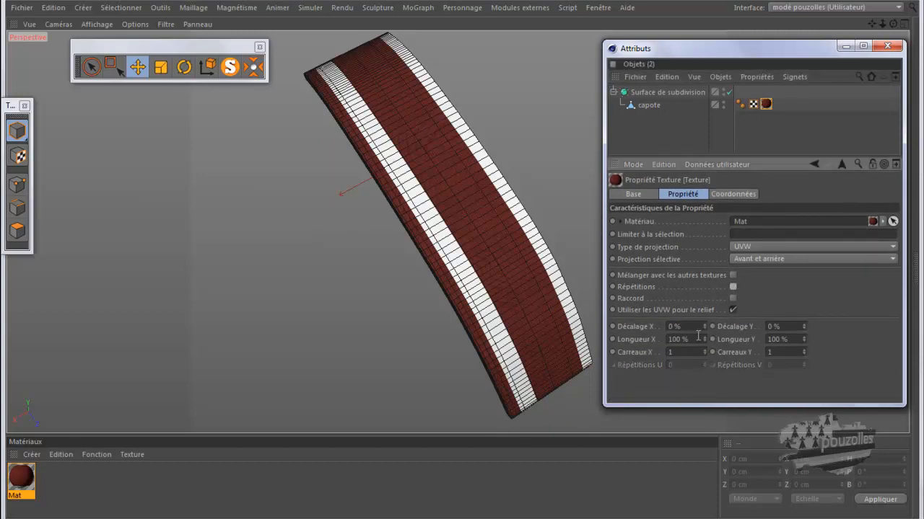
{"action": "mouse_move", "coordinate": [703, 326]}
{"action": "left_mouse_down"}
{"action": "mouse_move", "coordinate": [704, 315]}
{"action": "mouse_move", "coordinate": [711, 354]}
{"action": "mouse_move", "coordinate": [702, 315]}
{"action": "left_mouse_up"}
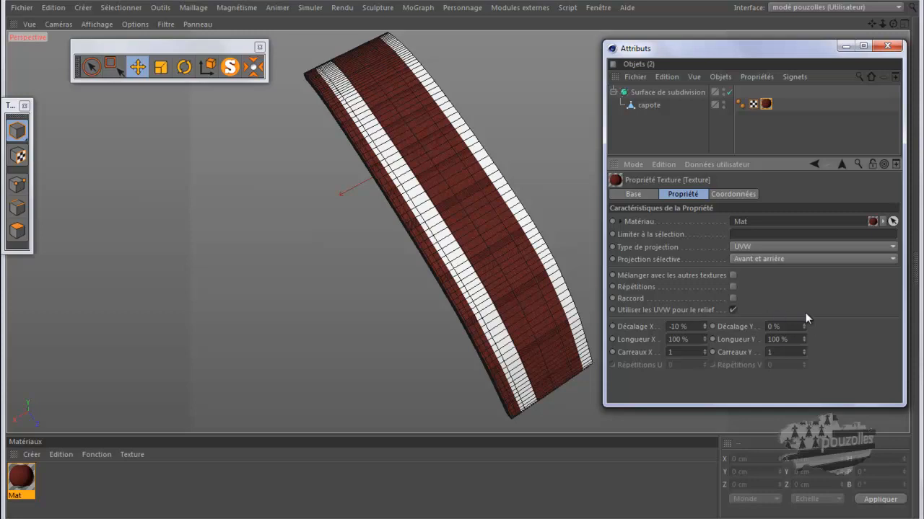
{"action": "mouse_move", "coordinate": [804, 336]}
{"action": "left_mouse_down"}
{"action": "mouse_move", "coordinate": [815, 286]}
{"action": "mouse_move", "coordinate": [799, 357]}
{"action": "mouse_move", "coordinate": [803, 325]}
{"action": "left_mouse_up"}
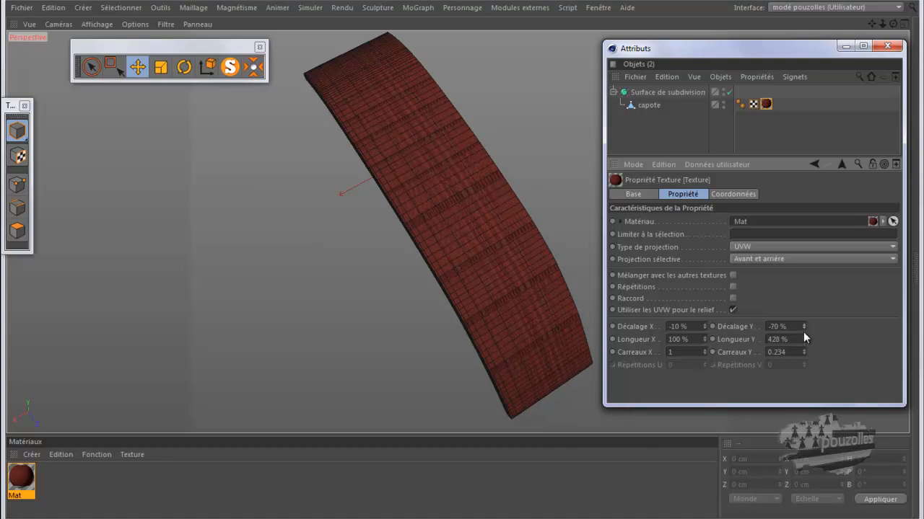
Step: Render close-up previews of the soft top's side edge in the perspective view to check the texture
{"action": "left_click_drag", "start_coordinate": [893, 25], "coordinate": [497, 273]}
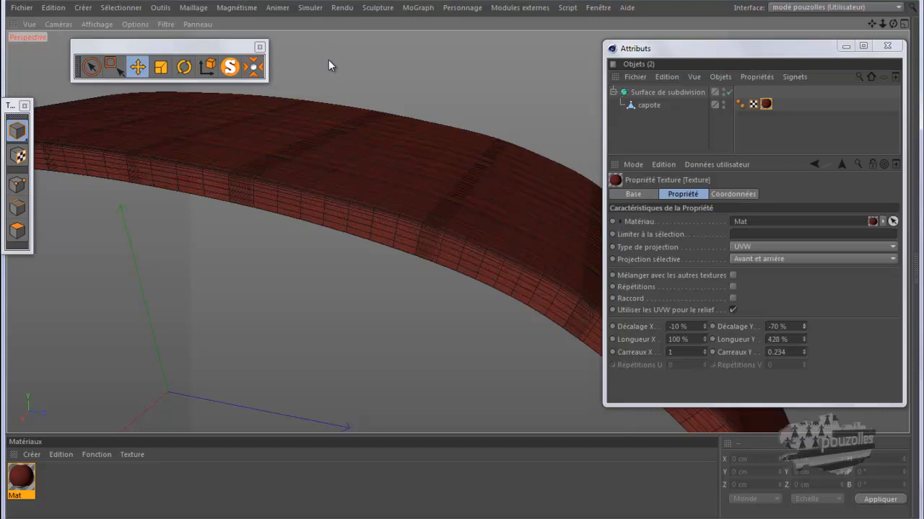
{"action": "key", "text": "ctrl+r"}
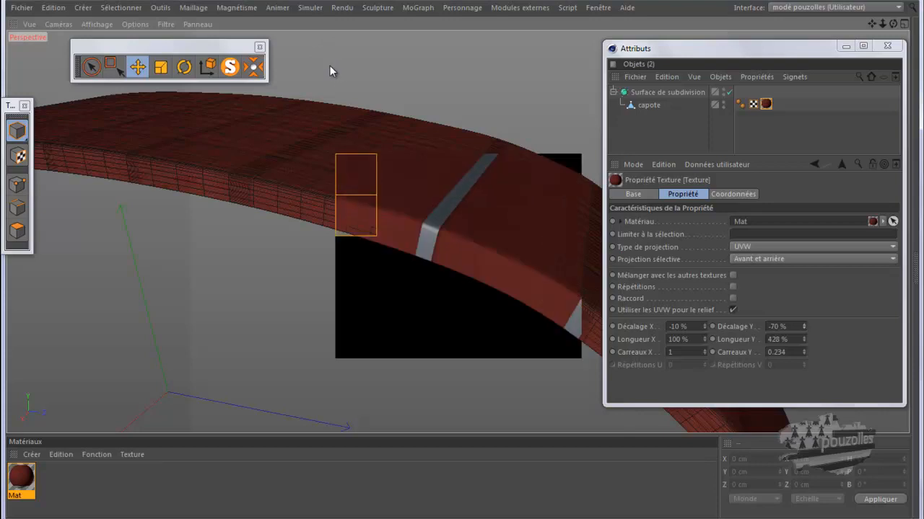
{"action": "left_click_drag", "start_coordinate": [384, 239], "coordinate": [291, 114], "text": "alt"}
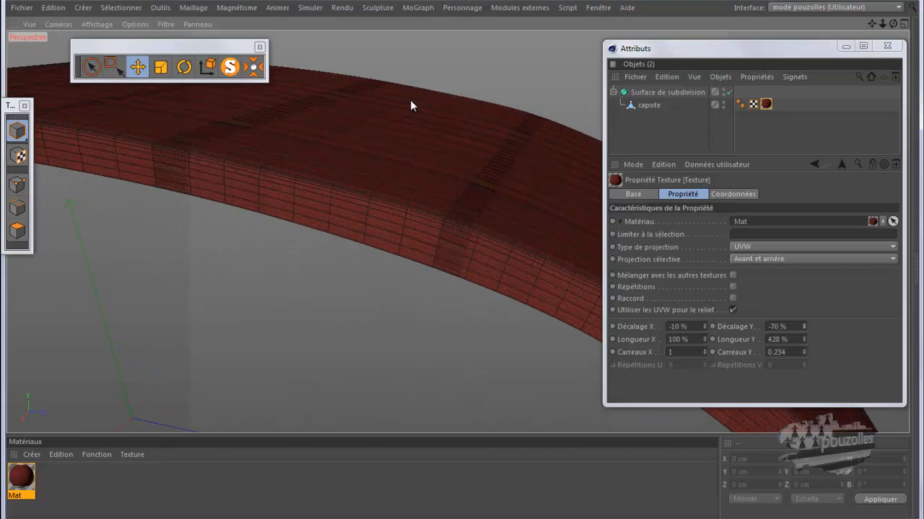
{"action": "key", "text": "ctrl+r"}
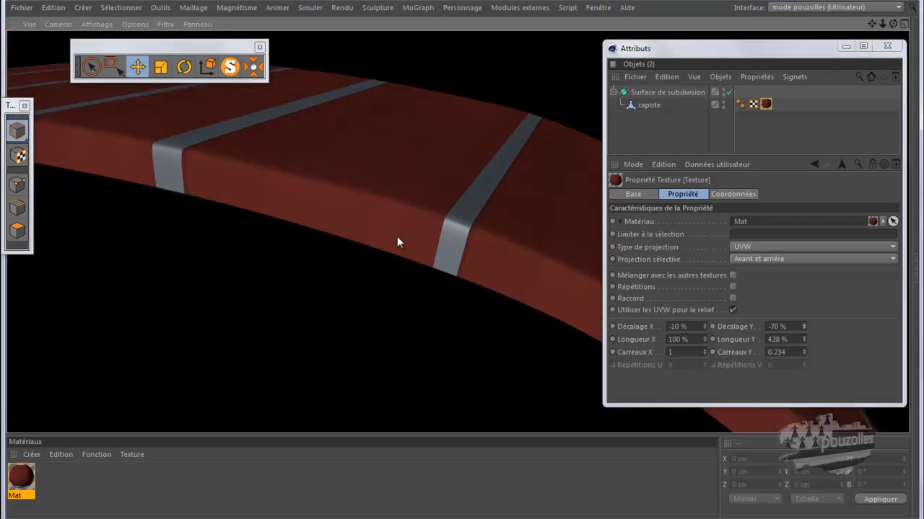
{"action": "scroll", "coordinate": [405, 293], "scroll_direction": "down", "scroll_amount": 4}
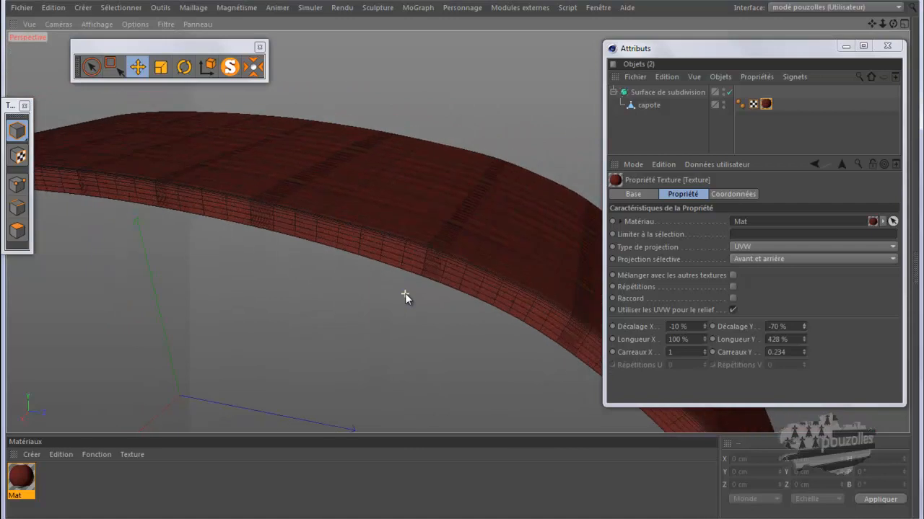
{"action": "scroll", "coordinate": [405, 292], "scroll_direction": "down", "scroll_amount": 3}
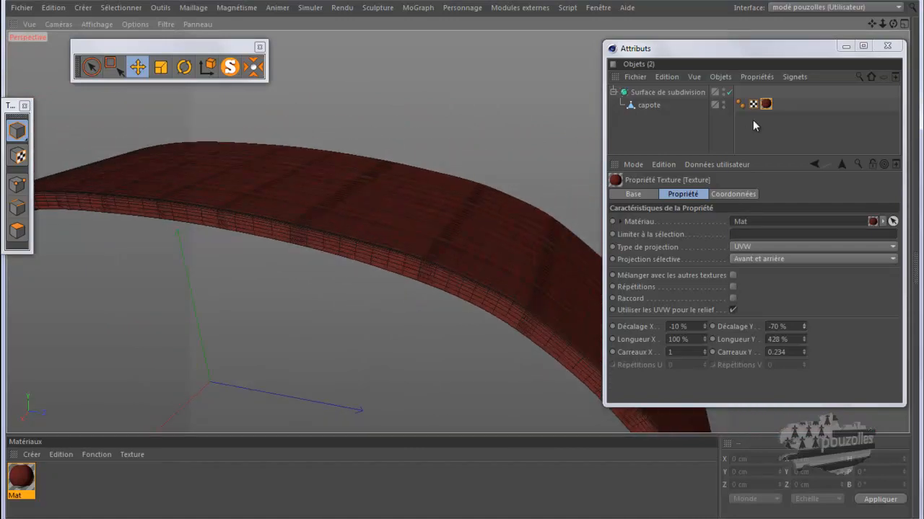
Step: Try a greater Longueur X for the capote texture, reset it to 100 % and render the view
{"action": "left_click", "coordinate": [764, 105]}
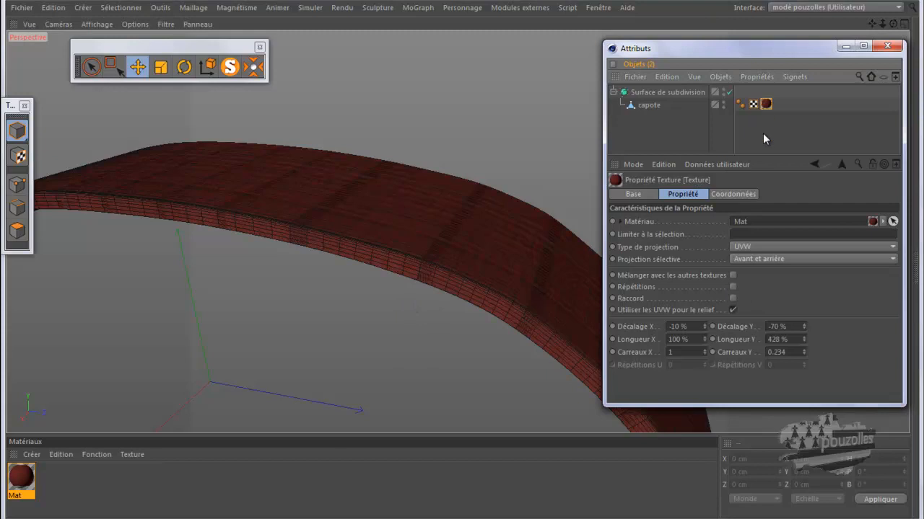
{"action": "left_click", "coordinate": [704, 338]}
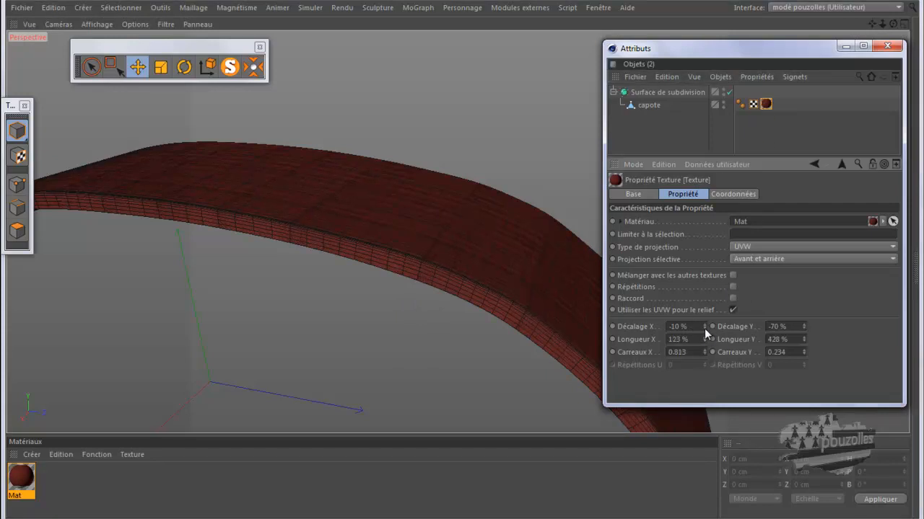
{"action": "mouse_move", "coordinate": [705, 338]}
{"action": "left_mouse_down"}
{"action": "mouse_move", "coordinate": [704, 370]}
{"action": "mouse_move", "coordinate": [706, 183]}
{"action": "mouse_move", "coordinate": [705, 338]}
{"action": "mouse_move", "coordinate": [691, 339]}
{"action": "left_mouse_up"}
{"action": "double_click", "coordinate": [691, 339]}
{"action": "type", "text": "100"}
{"action": "key", "text": "Return"}
{"action": "left_click", "coordinate": [345, 64]}
{"action": "key", "text": "ctrl+r"}
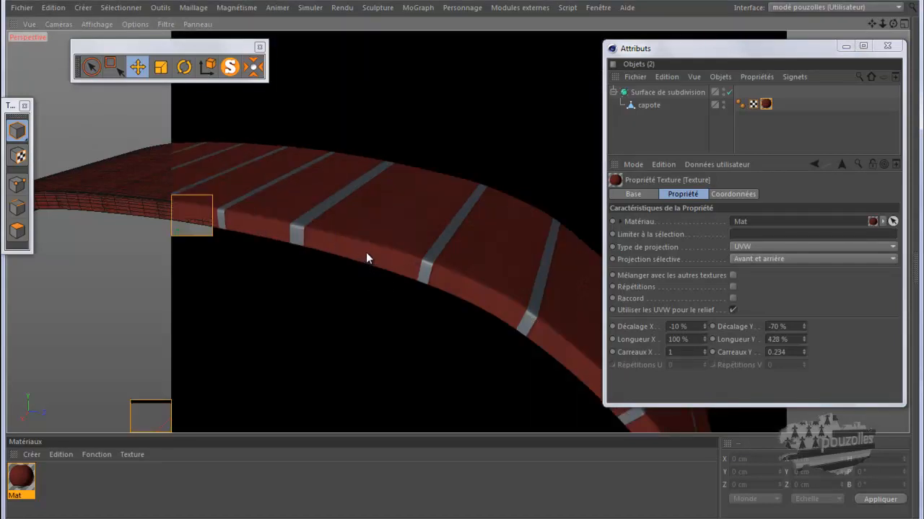
Step: Set the capote texture's Longueur X to 600 % and render the perspective view
{"action": "double_click", "coordinate": [673, 339]}
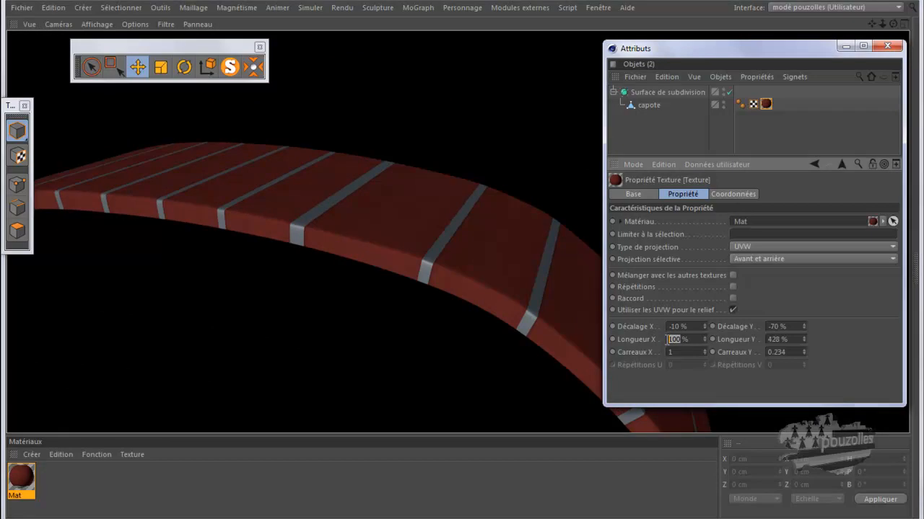
{"action": "type", "text": "600"}
{"action": "key", "text": "Return"}
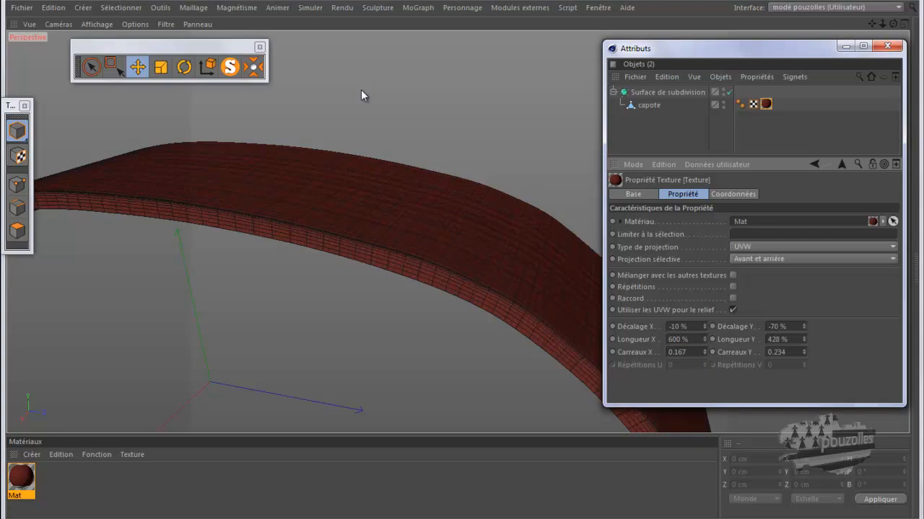
{"action": "key", "text": "ctrl+r"}
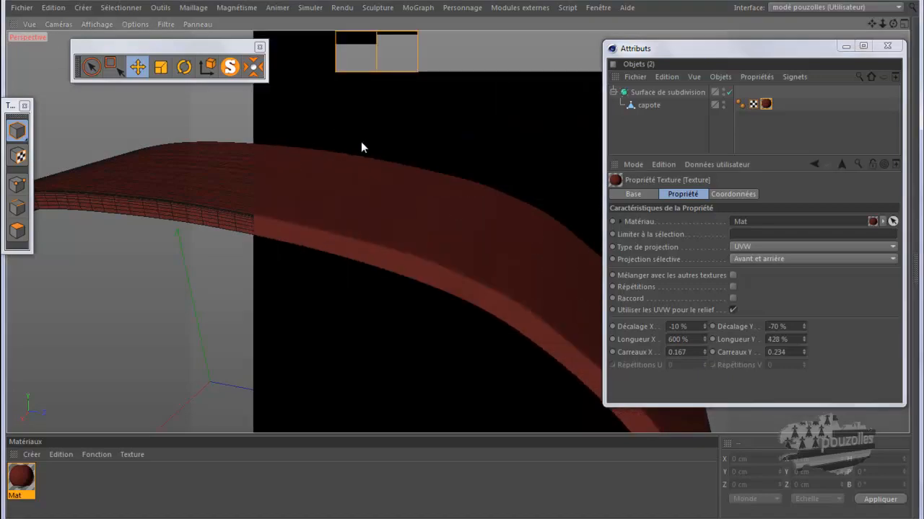
Step: Switch to the file explorer and open the blue 2CV reference photo in the 2cv tuto folder under Documents
{"action": "left_click_drag", "start_coordinate": [714, 51], "coordinate": [410, 441]}
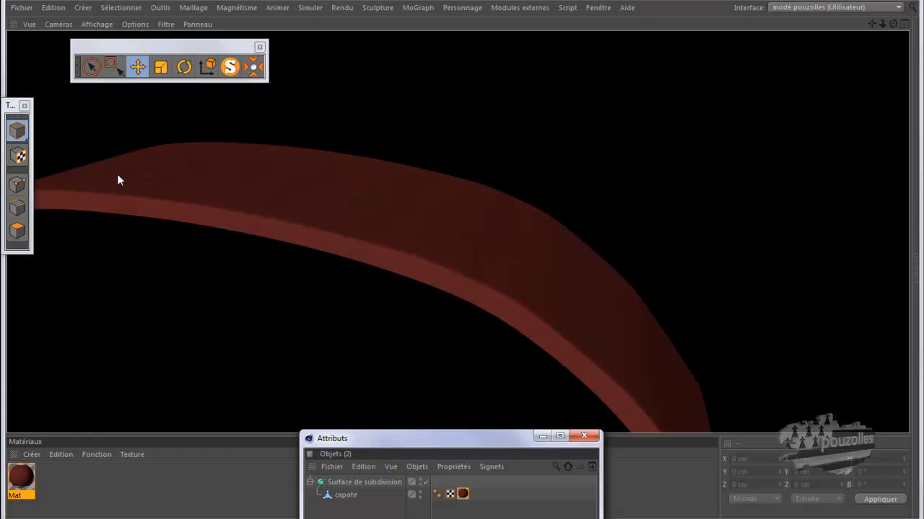
{"action": "mouse_move", "coordinate": [84, 518]}
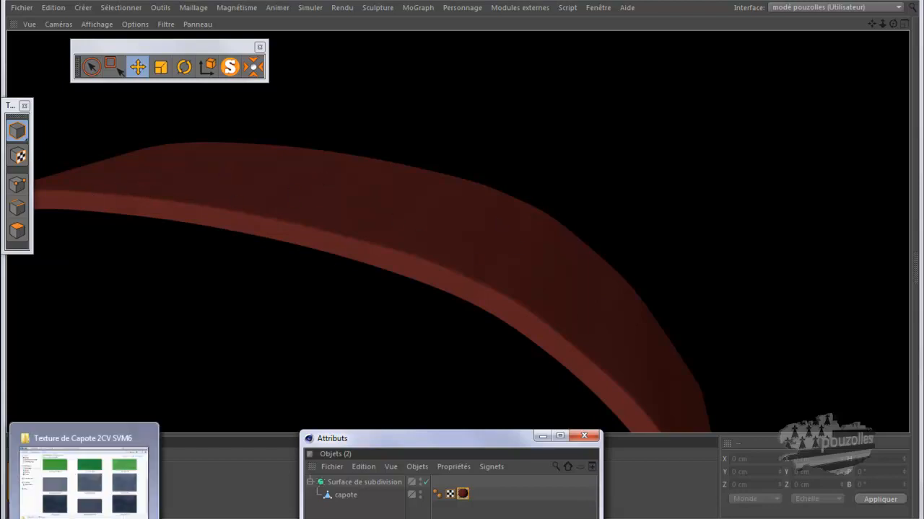
{"action": "left_click", "coordinate": [83, 477]}
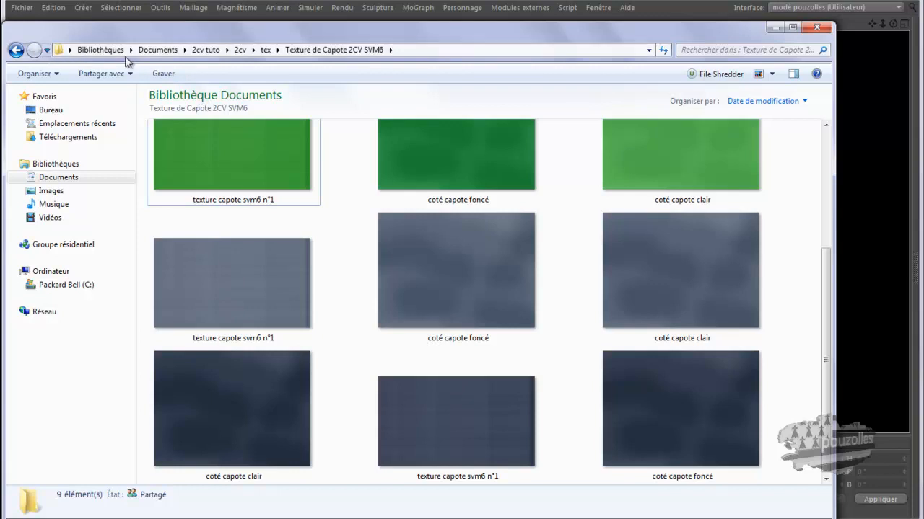
{"action": "left_click", "coordinate": [158, 50]}
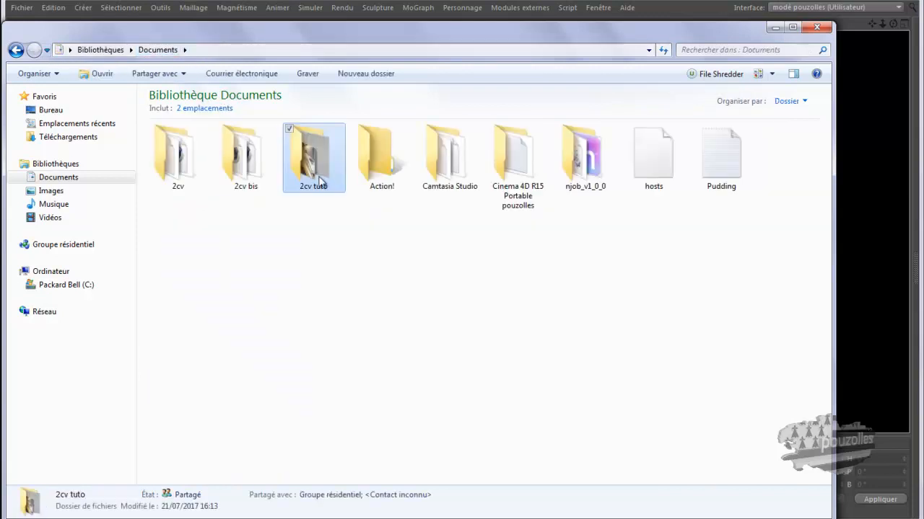
{"action": "double_click", "coordinate": [321, 185]}
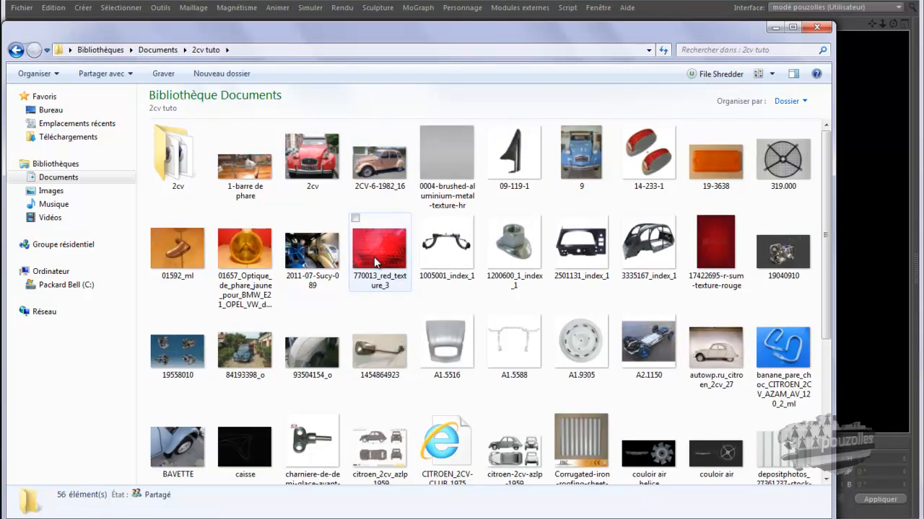
{"action": "scroll", "coordinate": [379, 264], "scroll_direction": "down", "scroll_amount": 3}
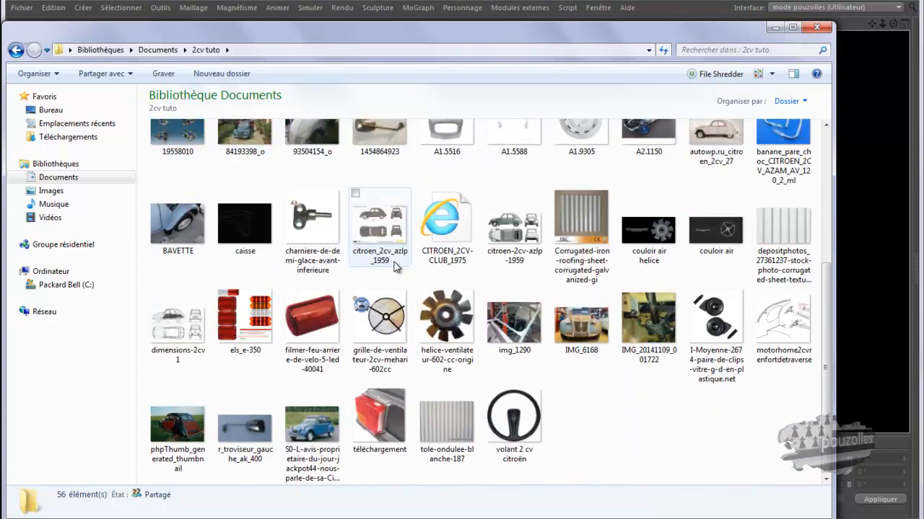
{"action": "left_click", "coordinate": [322, 442]}
{"action": "double_click", "coordinate": [319, 436]}
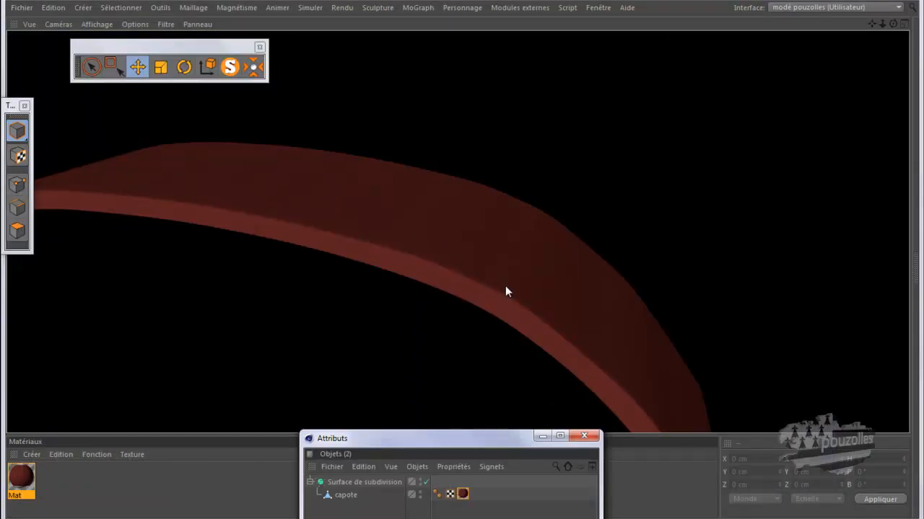
Step: Set the capote texture's Longueur X to 800 % and render the perspective view
{"action": "left_click_drag", "start_coordinate": [463, 435], "coordinate": [675, 95]}
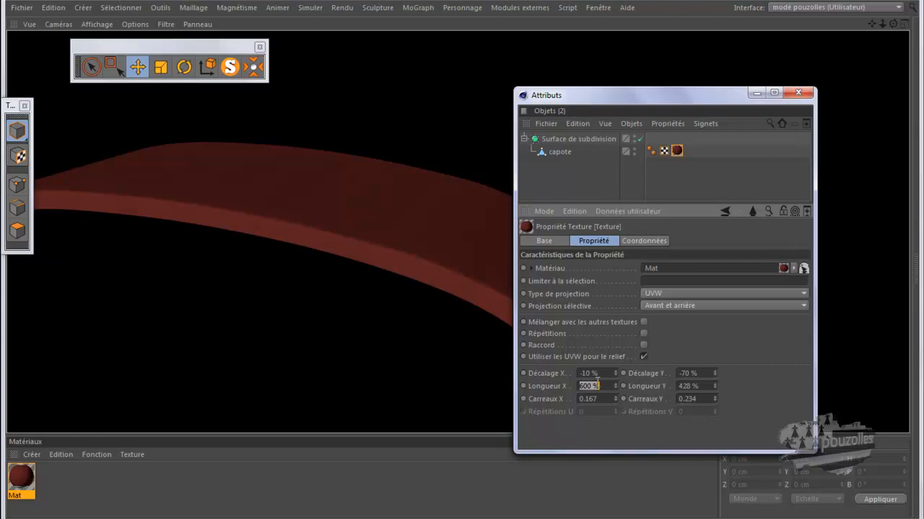
{"action": "type", "text": "800"}
{"action": "key", "text": "Return"}
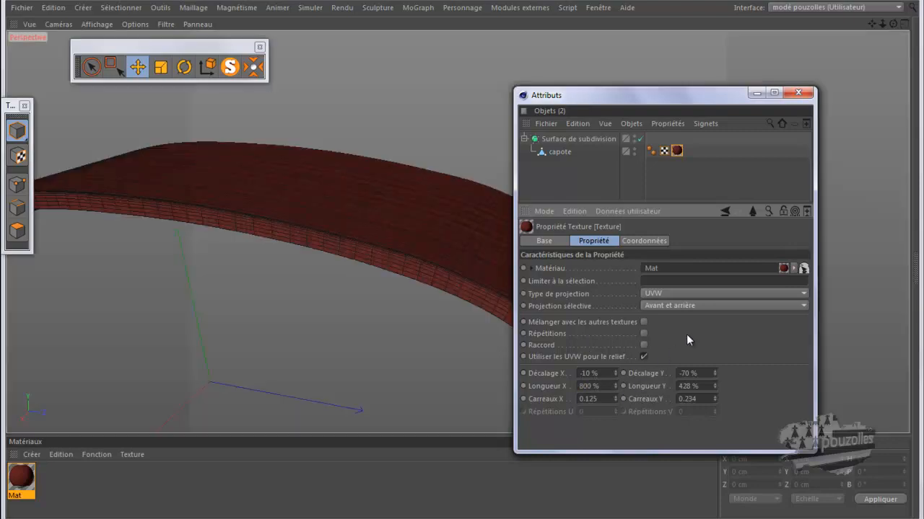
{"action": "left_click_drag", "start_coordinate": [647, 98], "coordinate": [791, 117]}
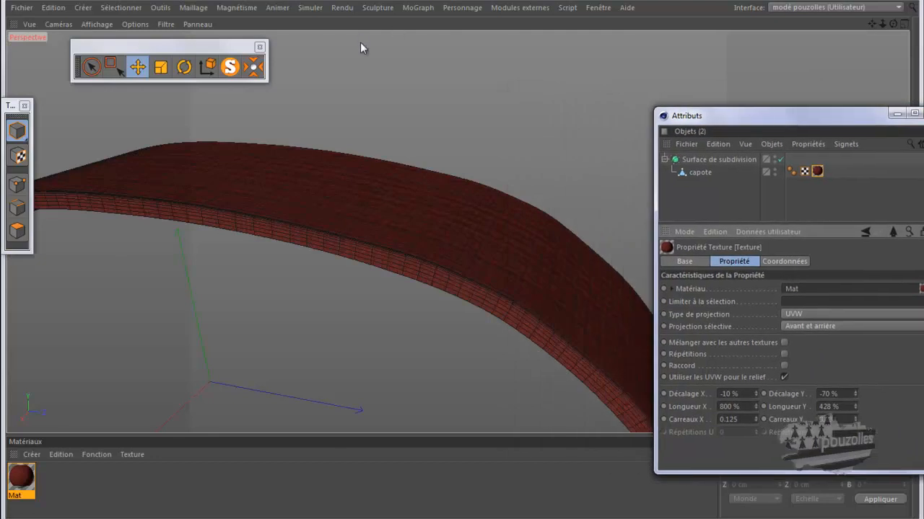
{"action": "key", "text": "ctrl+r"}
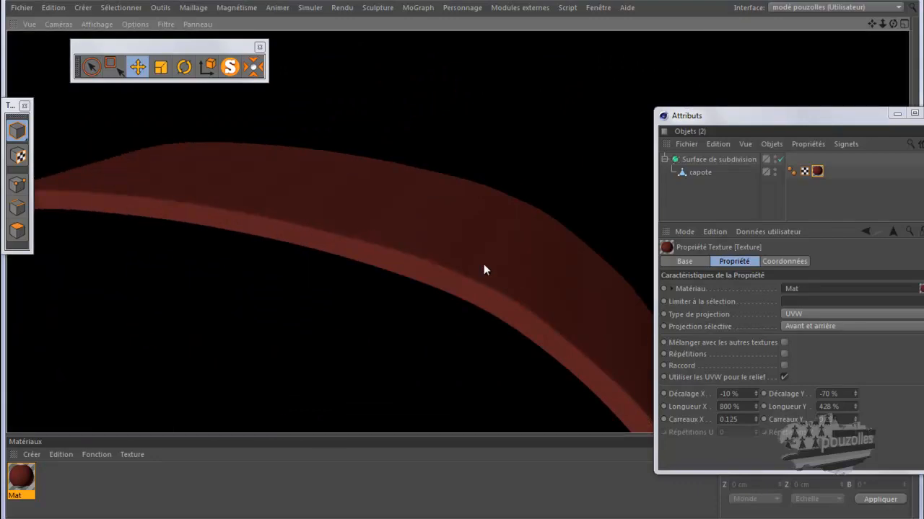
Step: Switch to polygon editing and select the capote object under the subdivision surface
{"action": "left_click_drag", "start_coordinate": [851, 117], "coordinate": [622, 101]}
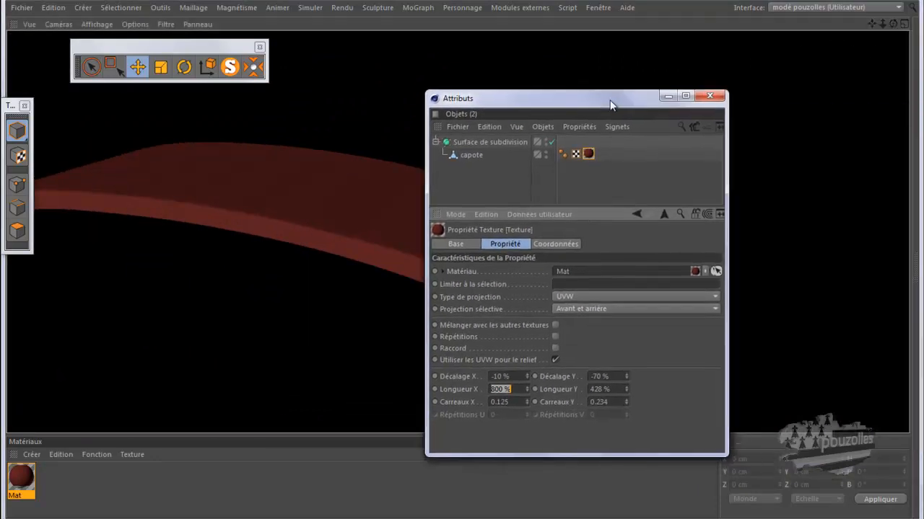
{"action": "left_click", "coordinate": [668, 96]}
{"action": "left_click_drag", "start_coordinate": [893, 24], "coordinate": [175, 158]}
{"action": "left_click", "coordinate": [17, 230]}
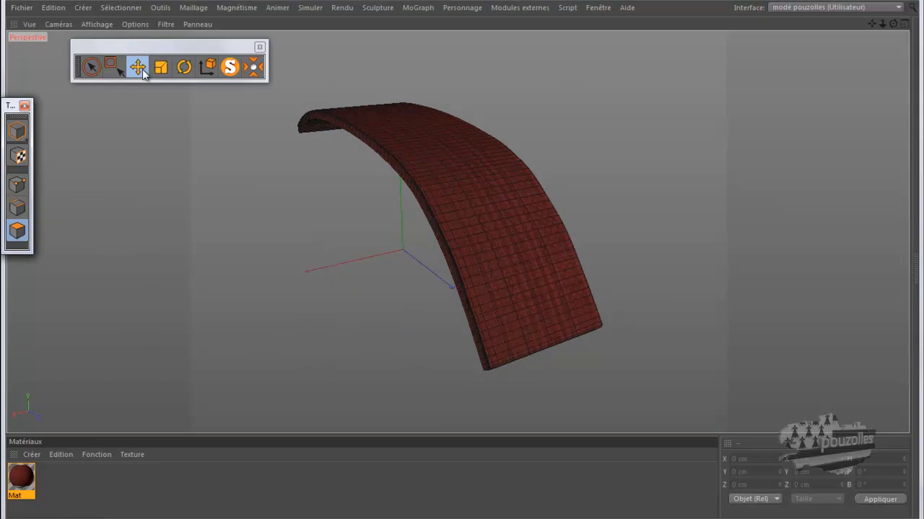
{"action": "left_click", "coordinate": [40, 518]}
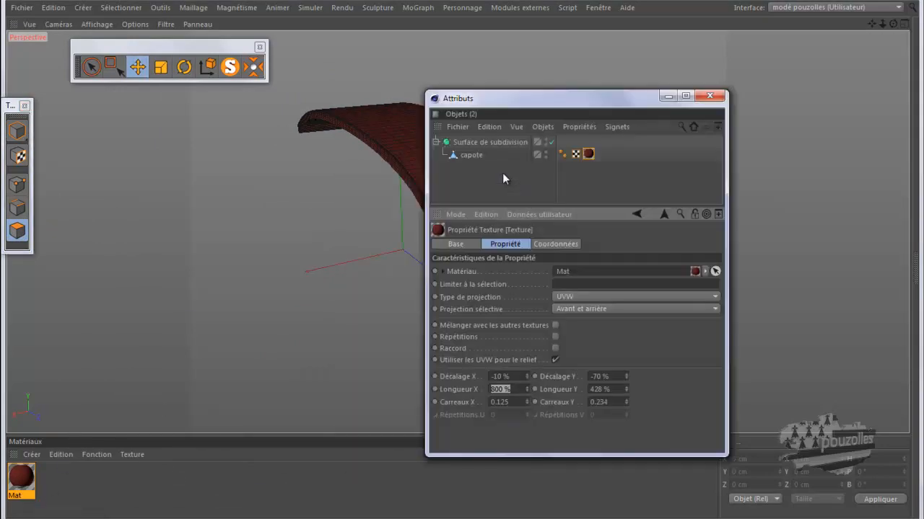
{"action": "left_click", "coordinate": [472, 155]}
{"action": "left_click_drag", "start_coordinate": [551, 106], "coordinate": [793, 86]}
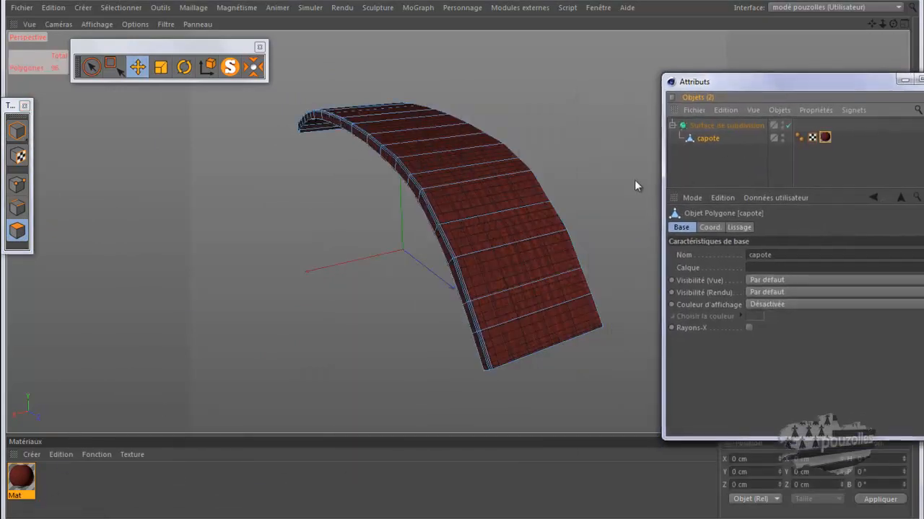
Step: Delete two neighbouring polygons near the lower end of the capote's outer face and render the perspective view
{"action": "left_click", "coordinate": [520, 256]}
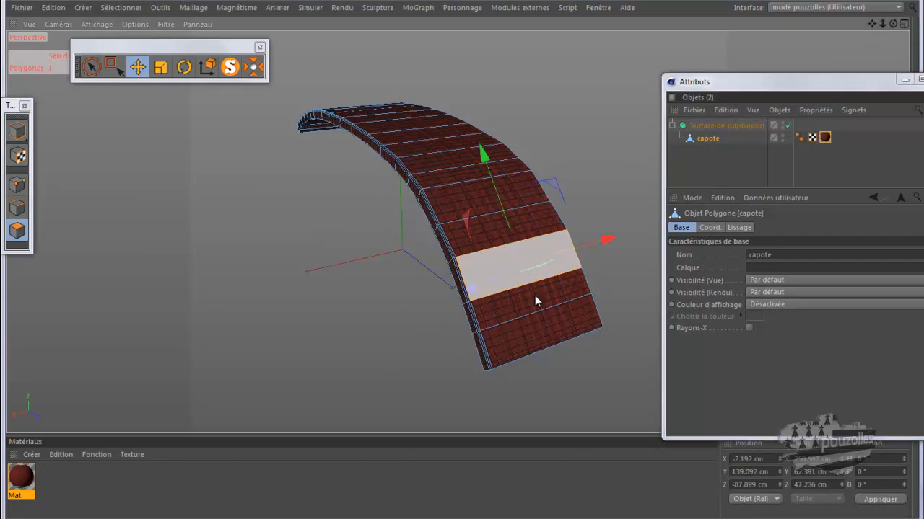
{"action": "left_click", "coordinate": [535, 295], "text": "shift"}
{"action": "key", "text": "Delete"}
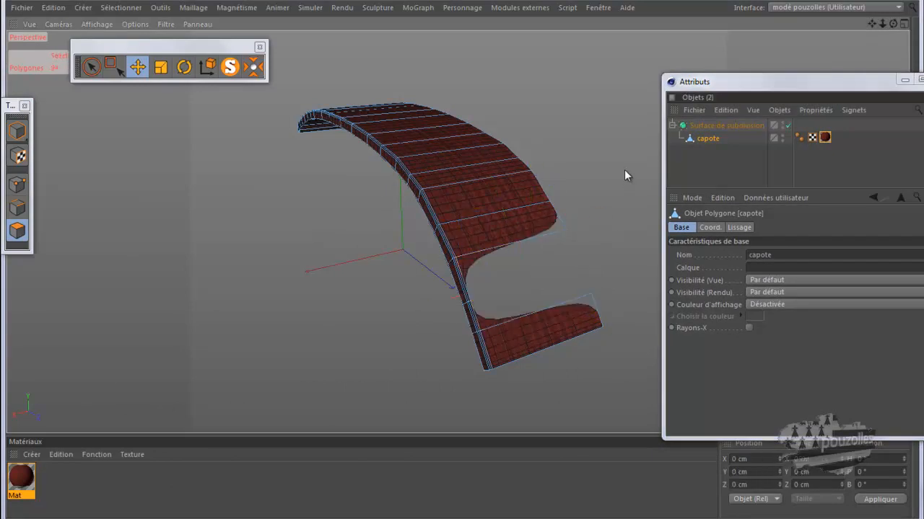
{"action": "scroll", "coordinate": [484, 266], "scroll_direction": "up", "scroll_amount": 10}
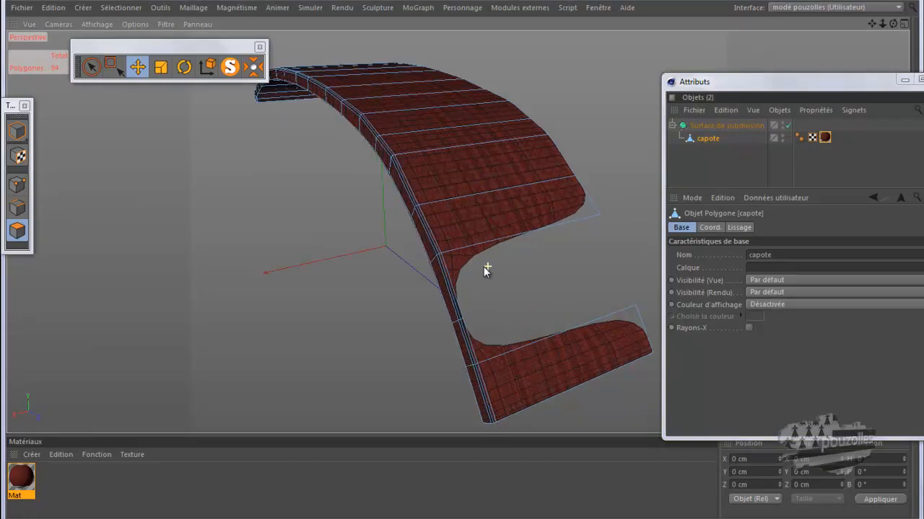
{"action": "scroll", "coordinate": [484, 267], "scroll_direction": "up", "scroll_amount": 2}
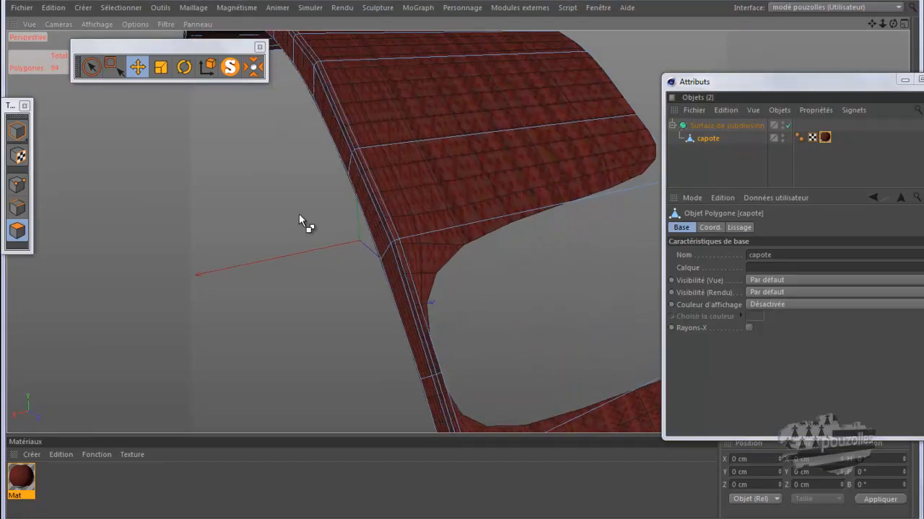
{"action": "key", "text": "ctrl+r"}
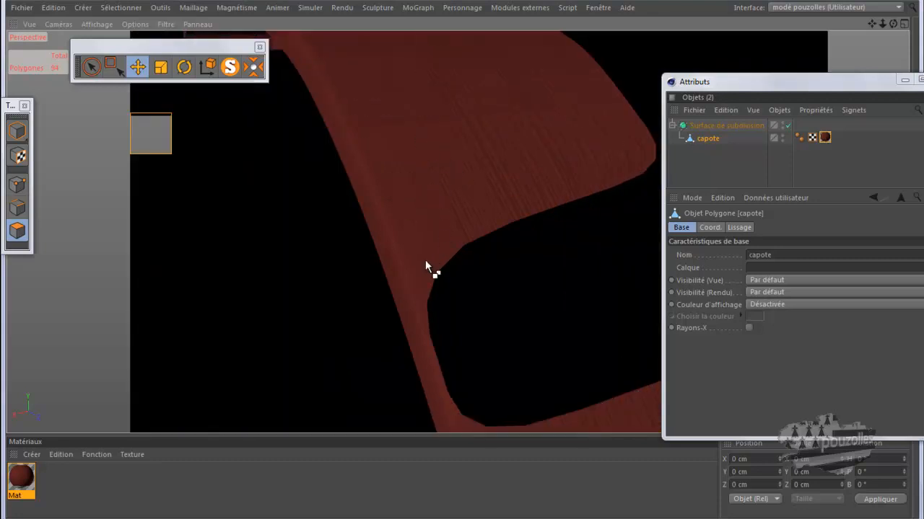
Step: Render the opening in the capote from the side to examine the edge thickness
{"action": "left_click_drag", "start_coordinate": [892, 25], "coordinate": [462, 261]}
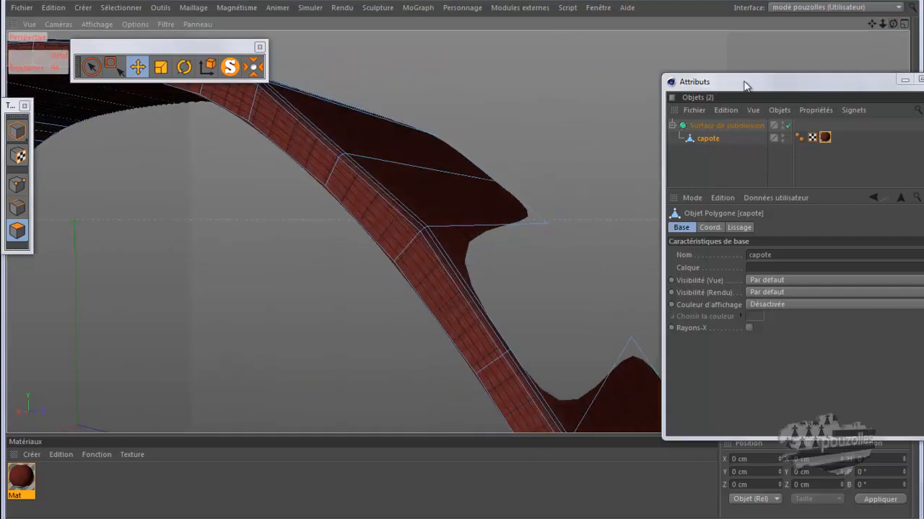
{"action": "key", "text": "ctrl+r"}
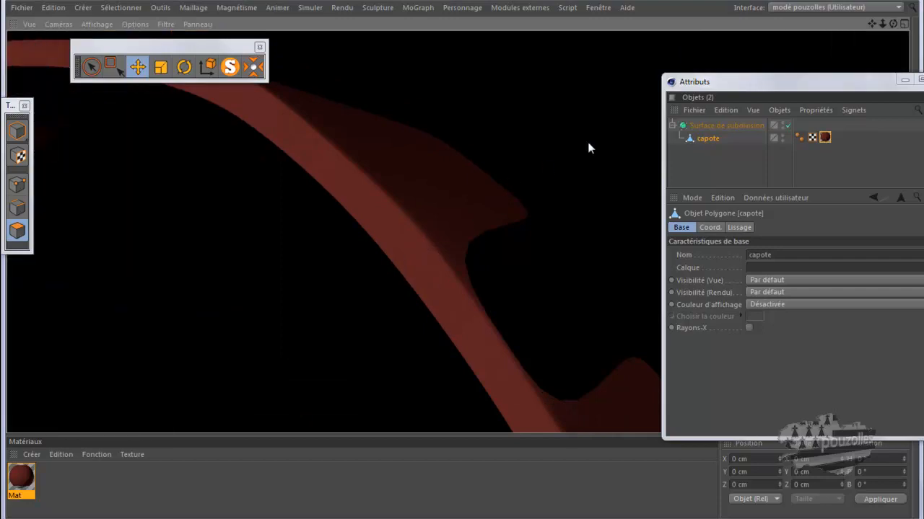
{"action": "left_click", "coordinate": [467, 194]}
Step: Undo the deletion of the two capote polygons
{"action": "mouse_move", "coordinate": [892, 24]}
{"action": "left_mouse_down"}
{"action": "mouse_move", "coordinate": [434, 270]}
{"action": "mouse_move", "coordinate": [446, 285]}
{"action": "mouse_move", "coordinate": [461, 259]}
{"action": "left_mouse_up"}
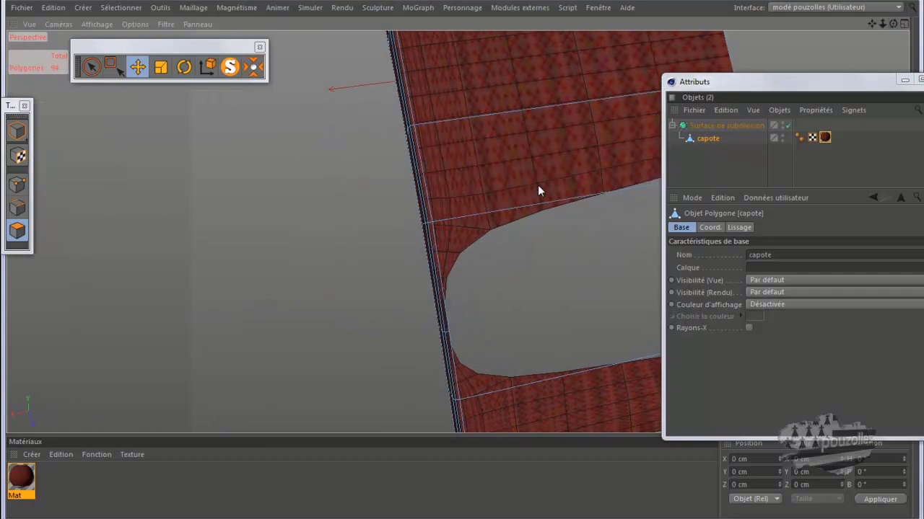
{"action": "left_click_drag", "start_coordinate": [604, 132], "coordinate": [257, 347], "text": "alt"}
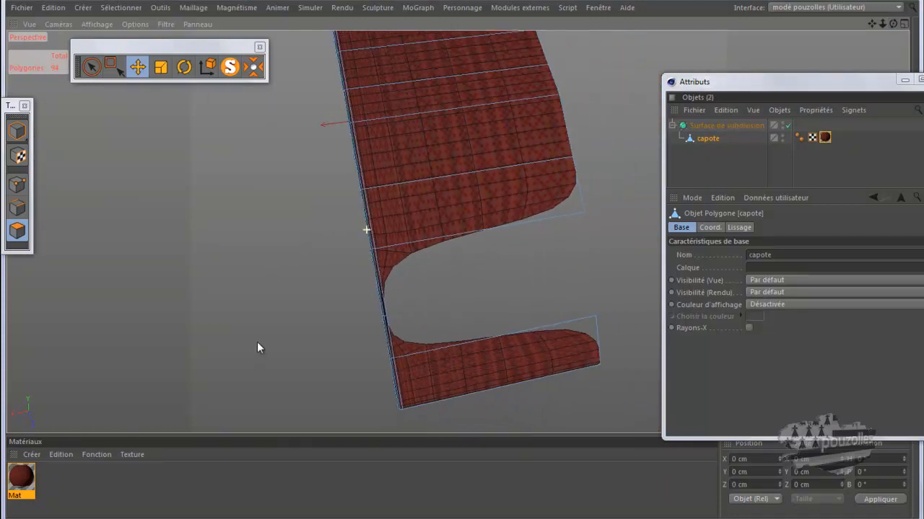
{"action": "key", "text": "ctrl+z"}
{"action": "left_click", "coordinate": [238, 309]}
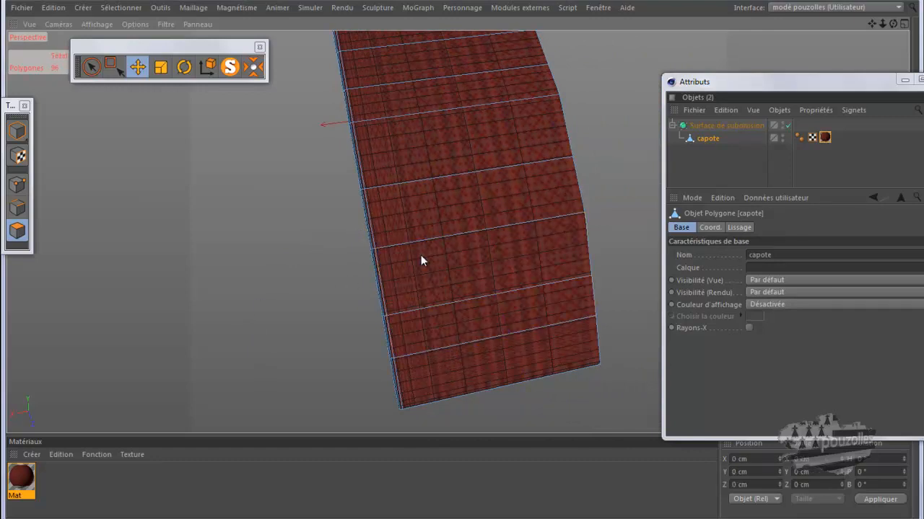
Step: Remove the texture tag from the capote object
{"action": "left_click", "coordinate": [826, 137]}
{"action": "key", "text": "Delete"}
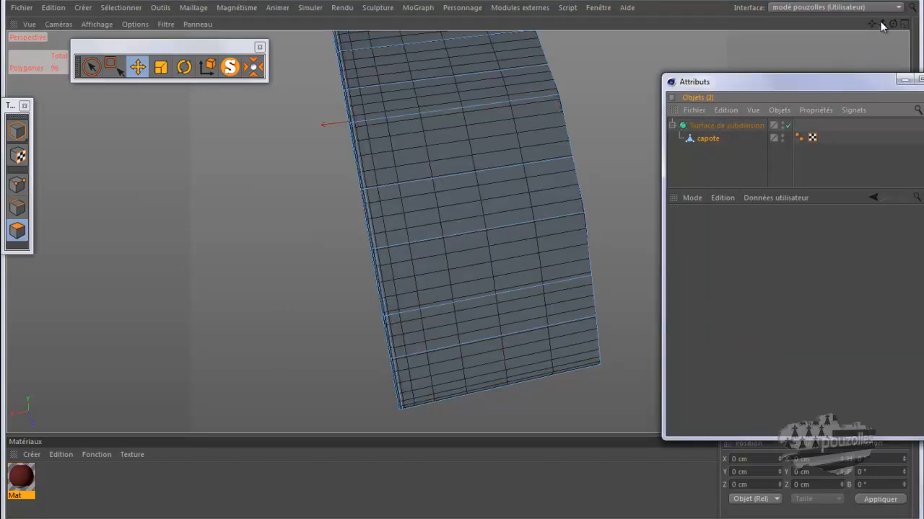
Step: Loop-select the capote's side strip together with the narrow polygon loop along its outer edge
{"action": "left_click_drag", "start_coordinate": [893, 24], "coordinate": [480, 250]}
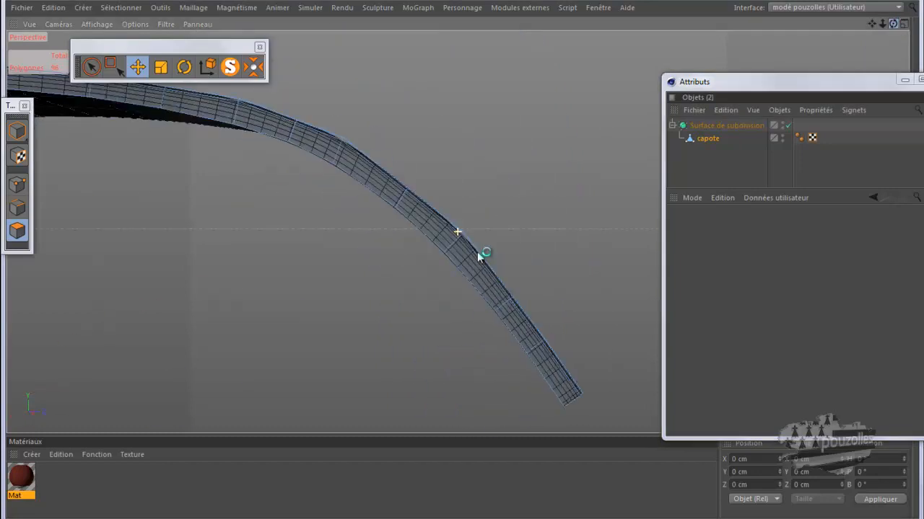
{"action": "left_click_drag", "start_coordinate": [893, 24], "coordinate": [457, 259]}
{"action": "scroll", "coordinate": [511, 361], "scroll_direction": "up", "scroll_amount": 1}
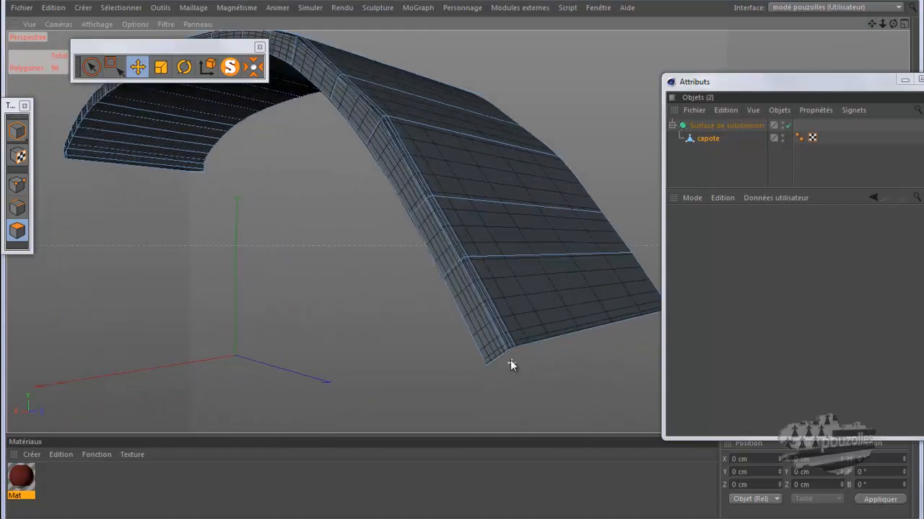
{"action": "scroll", "coordinate": [510, 361], "scroll_direction": "up", "scroll_amount": 3}
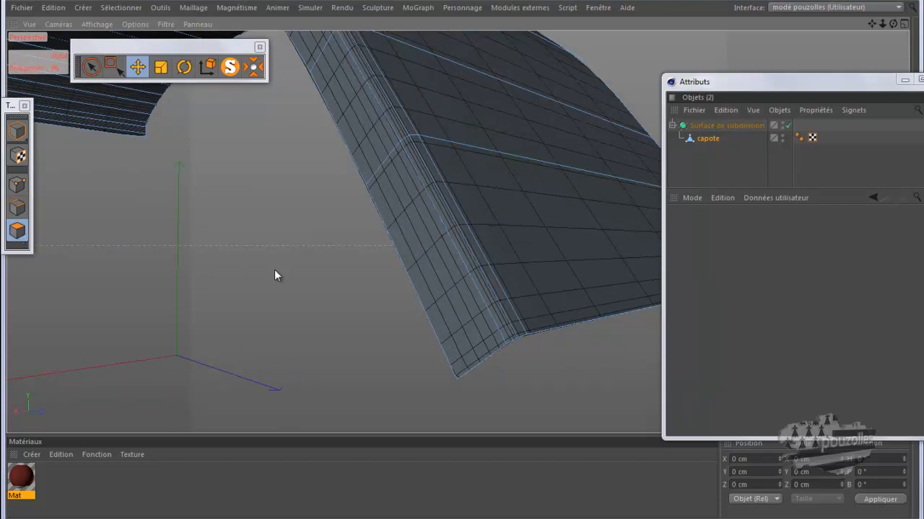
{"action": "key", "text": "u"}
{"action": "key", "text": "l"}
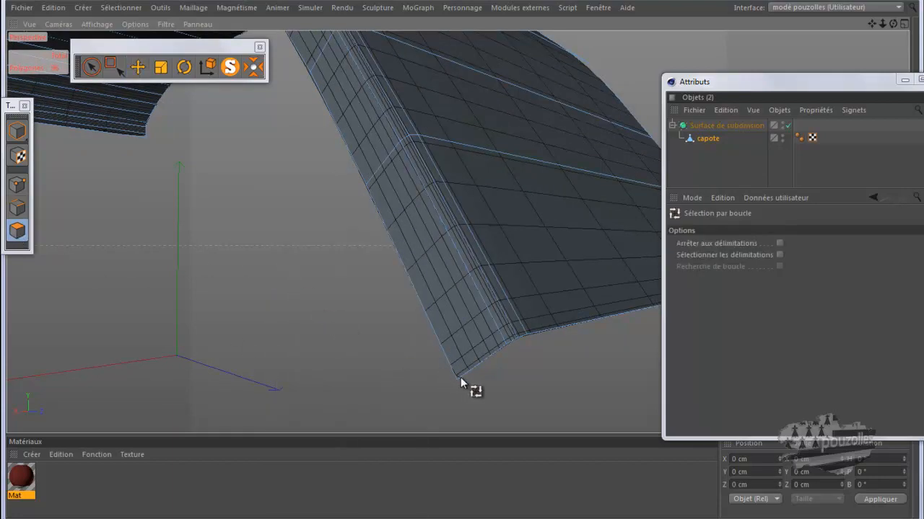
{"action": "left_click", "coordinate": [509, 339]}
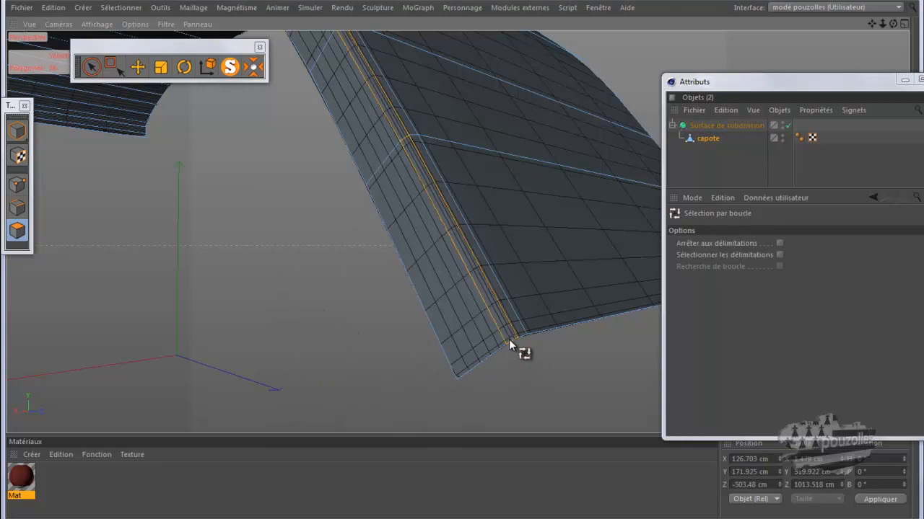
{"action": "left_click", "coordinate": [492, 351], "text": "shift"}
Step: Save the side polygons as a polygon selection named coté
{"action": "left_click", "coordinate": [121, 9]}
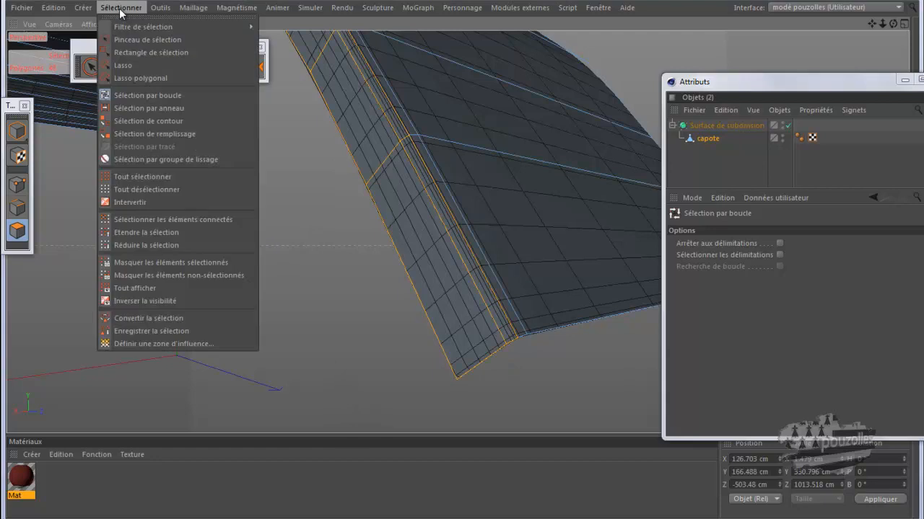
{"action": "left_click", "coordinate": [149, 332]}
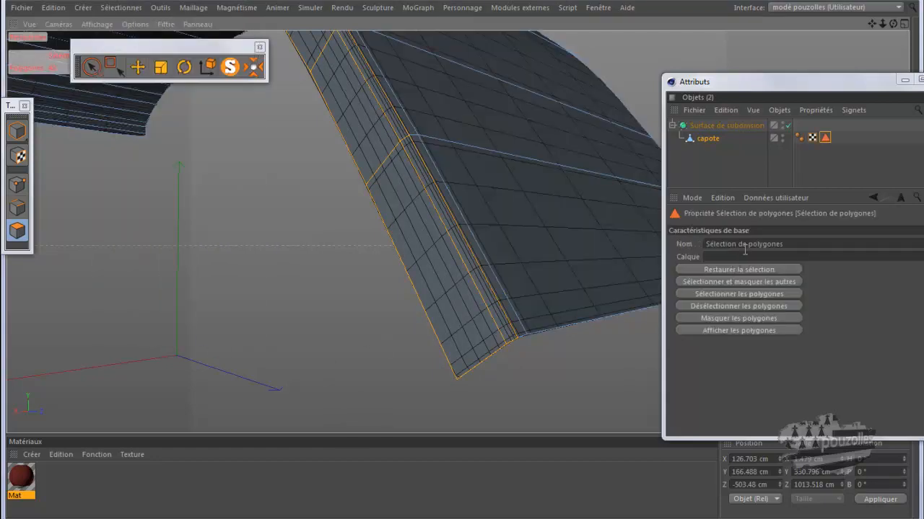
{"action": "double_click", "coordinate": [745, 246]}
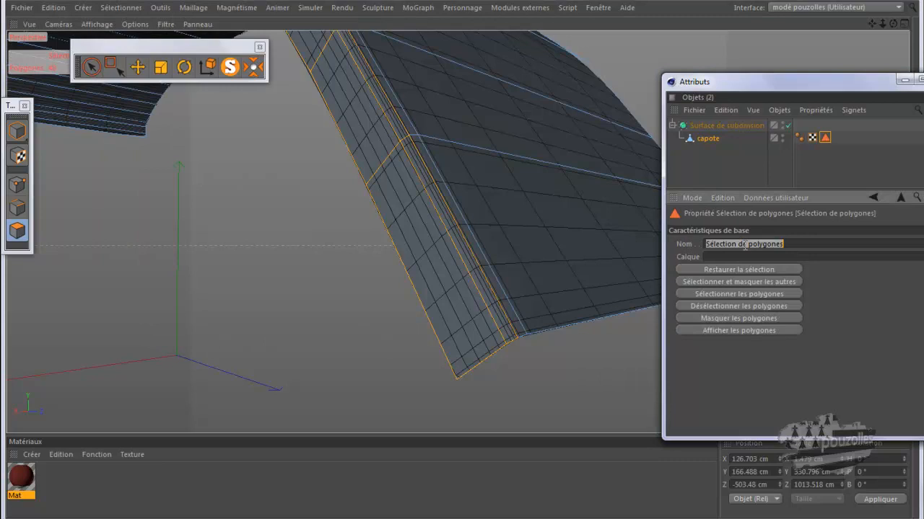
{"action": "type", "text": "co"}
{"action": "type", "text": "te"}
{"action": "key", "text": "Return"}
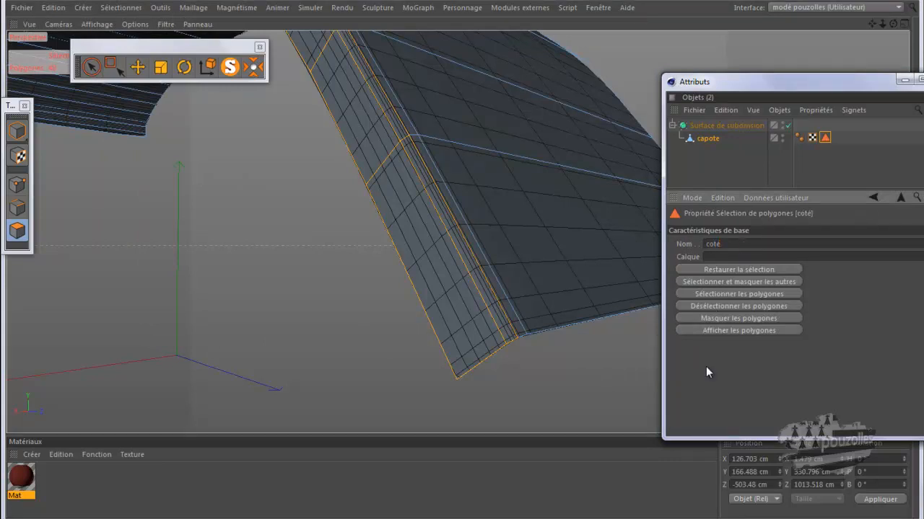
Step: Loop-select the narrow edge loop and the capote's top surface, and save them as a polygon selection
{"action": "left_click", "coordinate": [521, 335]}
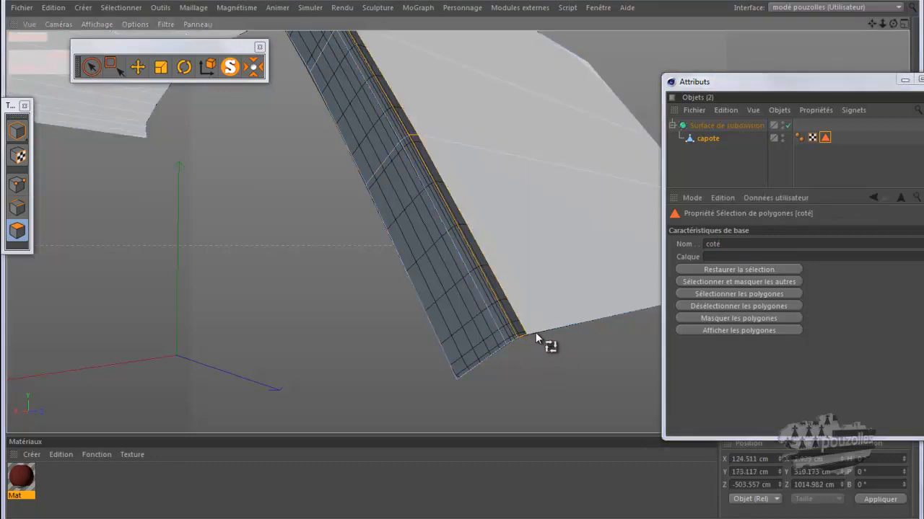
{"action": "left_click", "coordinate": [544, 339]}
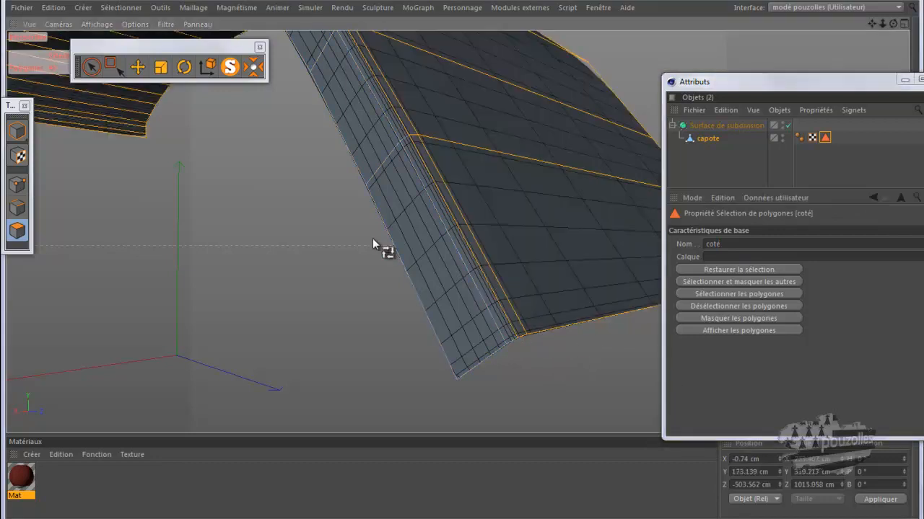
{"action": "left_click", "coordinate": [121, 7]}
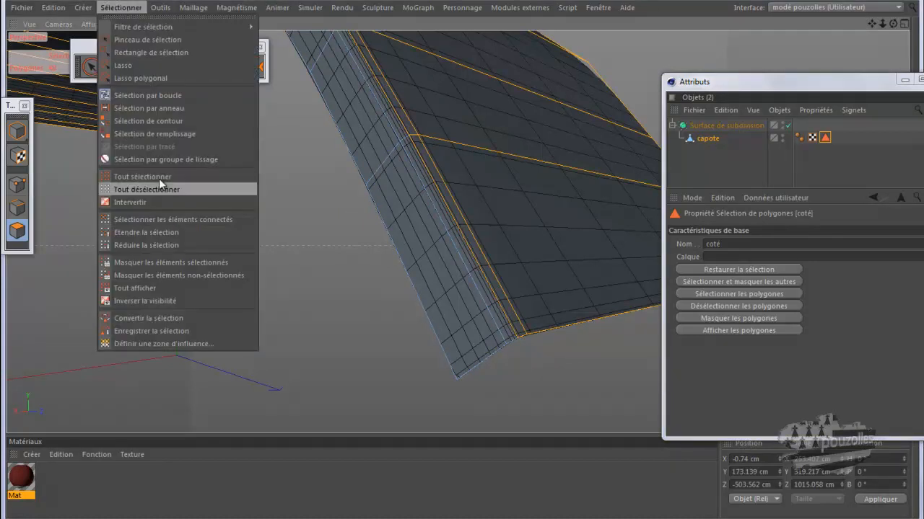
{"action": "left_click", "coordinate": [163, 332]}
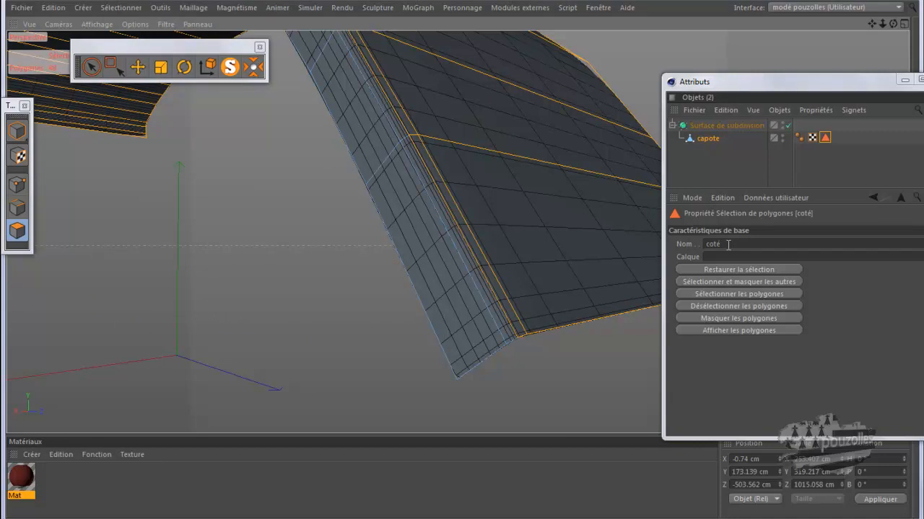
{"action": "left_click", "coordinate": [121, 8]}
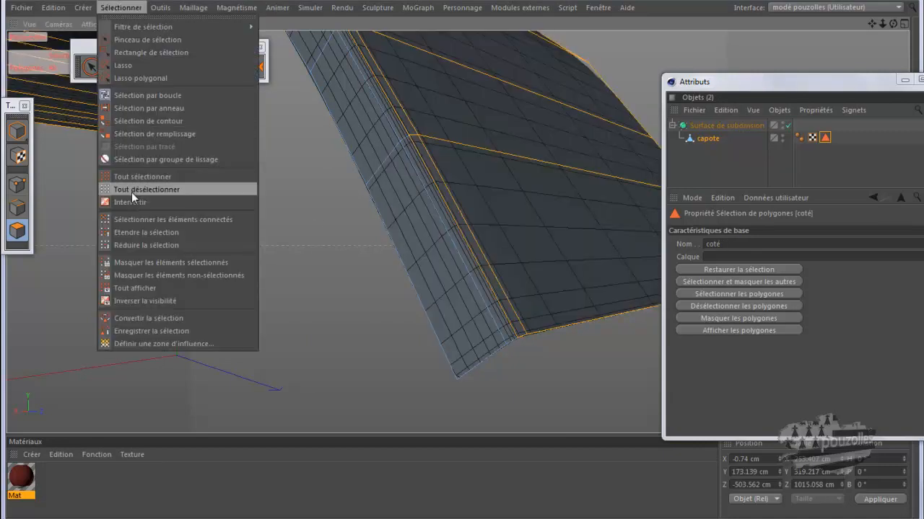
{"action": "left_click", "coordinate": [132, 330]}
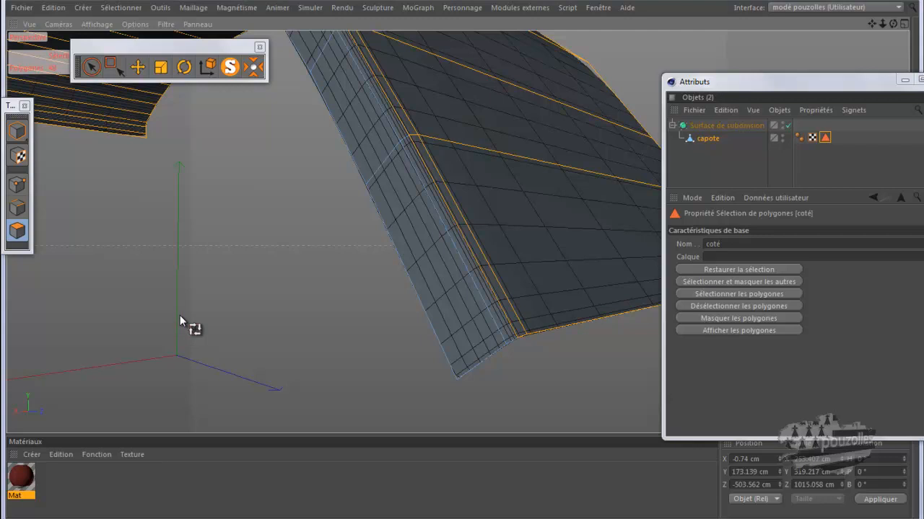
Step: Apply the Mat material to the selected top polygons of the capote
{"action": "left_click", "coordinate": [137, 67]}
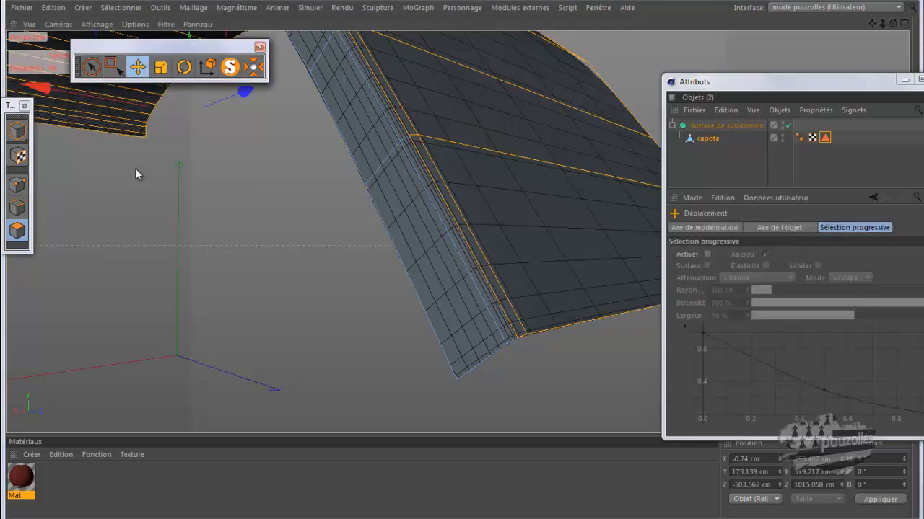
{"action": "left_click_drag", "start_coordinate": [24, 478], "coordinate": [495, 172]}
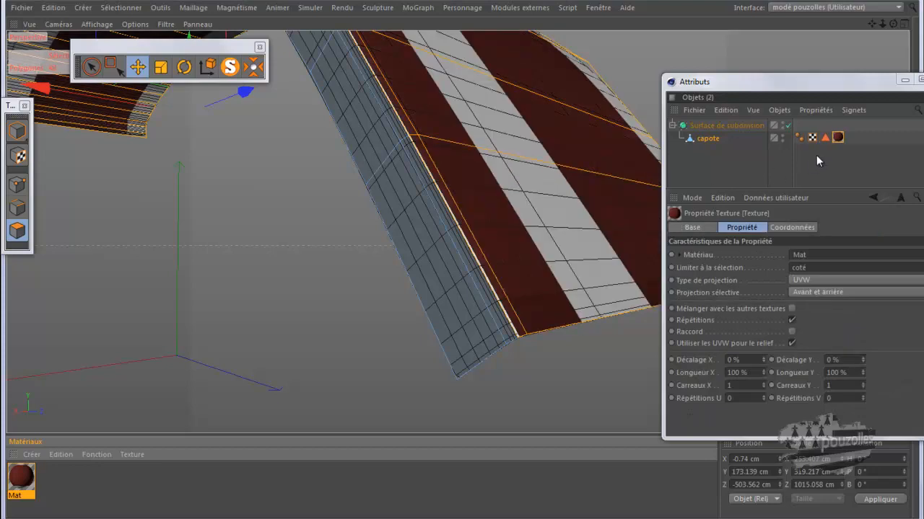
Step: Check the coté polygon selection, and loop-select the capote's side strip together with the narrow polygon loops beside it
{"action": "left_click", "coordinate": [825, 137]}
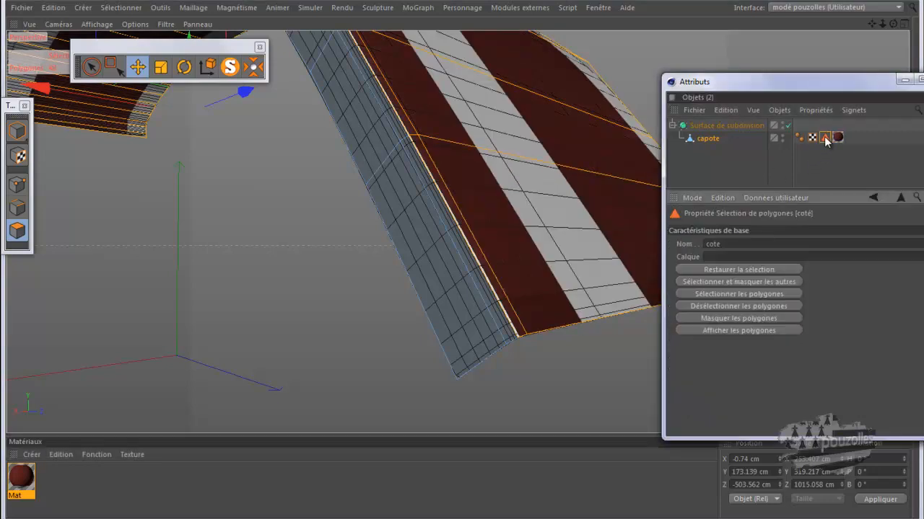
{"action": "left_click", "coordinate": [825, 137]}
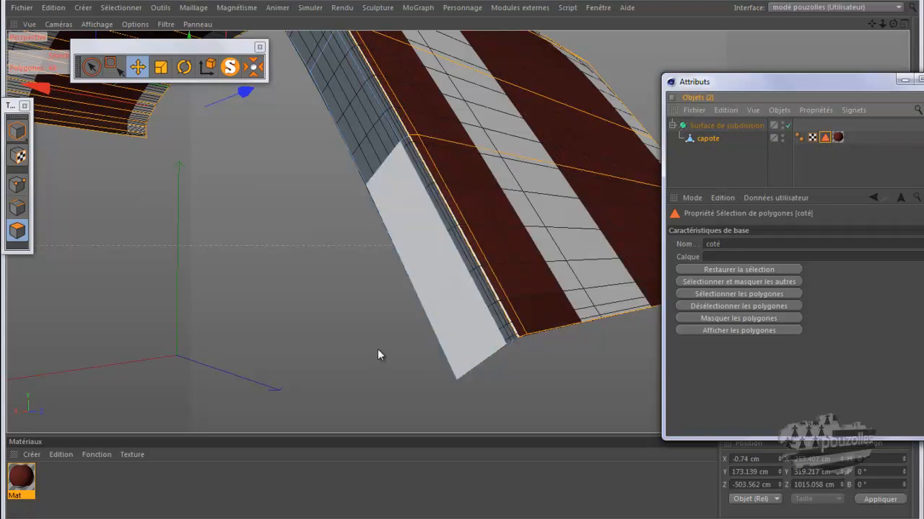
{"action": "key", "text": "u"}
{"action": "key", "text": "l"}
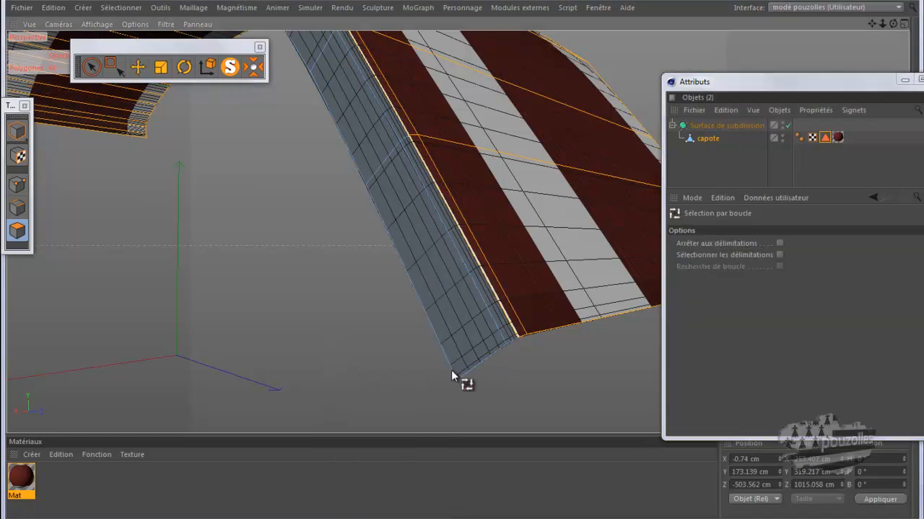
{"action": "left_click", "coordinate": [508, 342]}
{"action": "left_click_drag", "start_coordinate": [510, 341], "coordinate": [461, 371]}
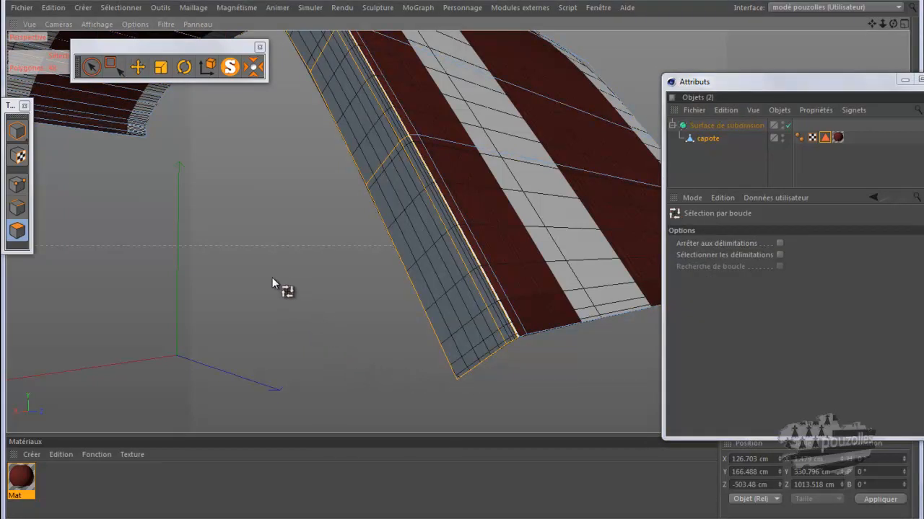
Step: Apply the Mat material to the selected side polygons and rename the polygon selection this creates as dessus
{"action": "left_click_drag", "start_coordinate": [21, 476], "coordinate": [467, 345]}
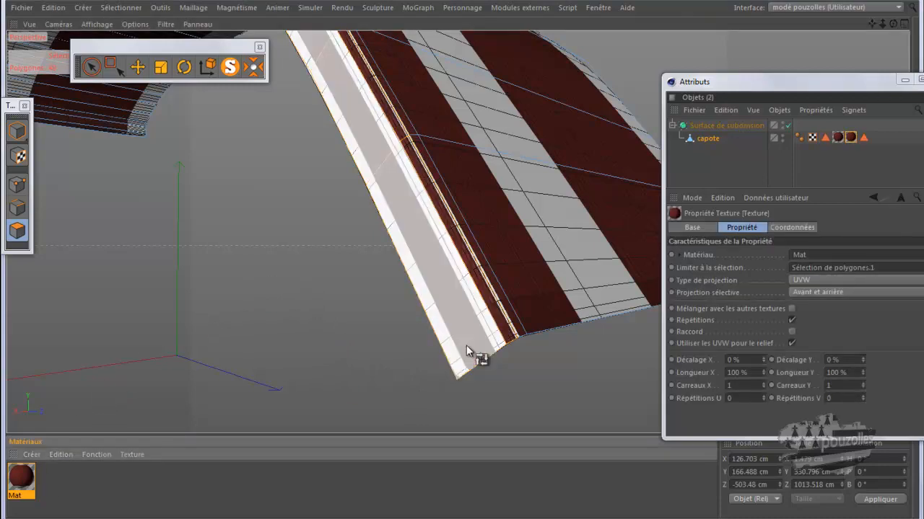
{"action": "left_click", "coordinate": [824, 137]}
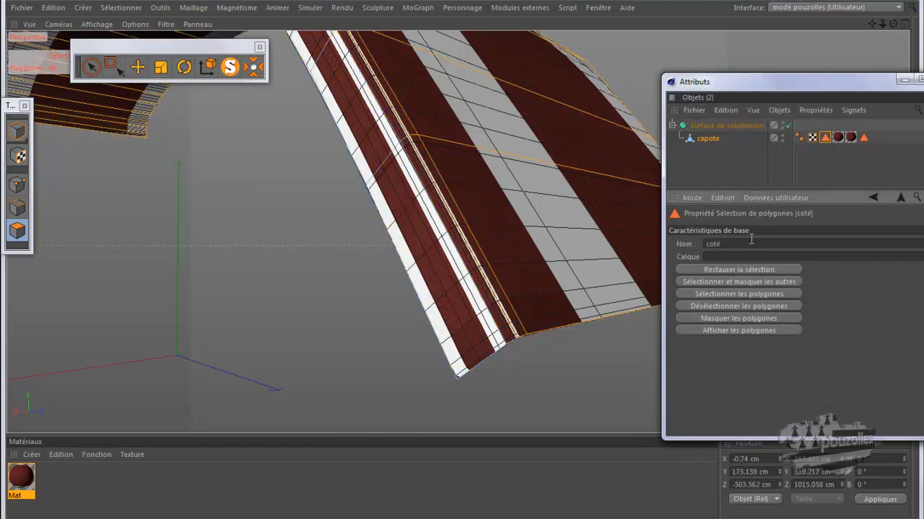
{"action": "left_click", "coordinate": [864, 138]}
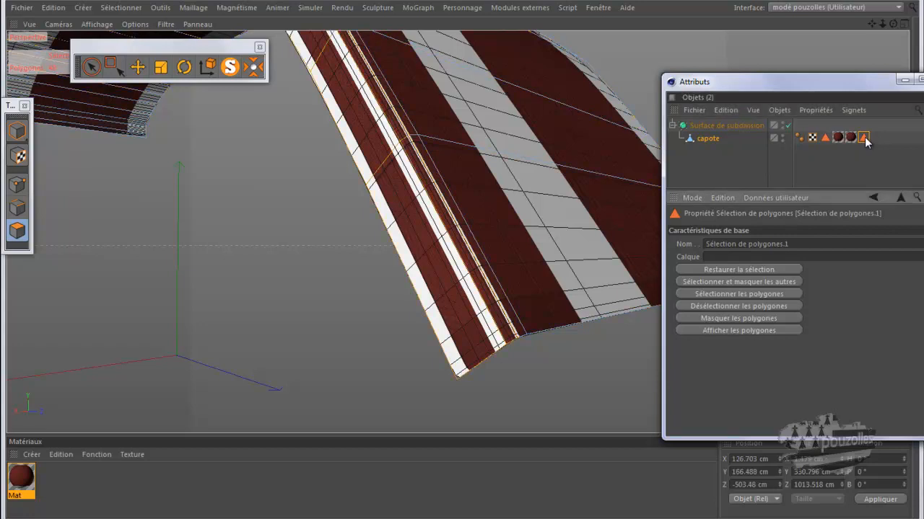
{"action": "double_click", "coordinate": [766, 244]}
{"action": "double_click", "coordinate": [766, 243]}
{"action": "type", "text": "d"}
{"action": "key", "text": "BackSpace"}
{"action": "type", "text": "essus"}
{"action": "key", "text": "Return"}
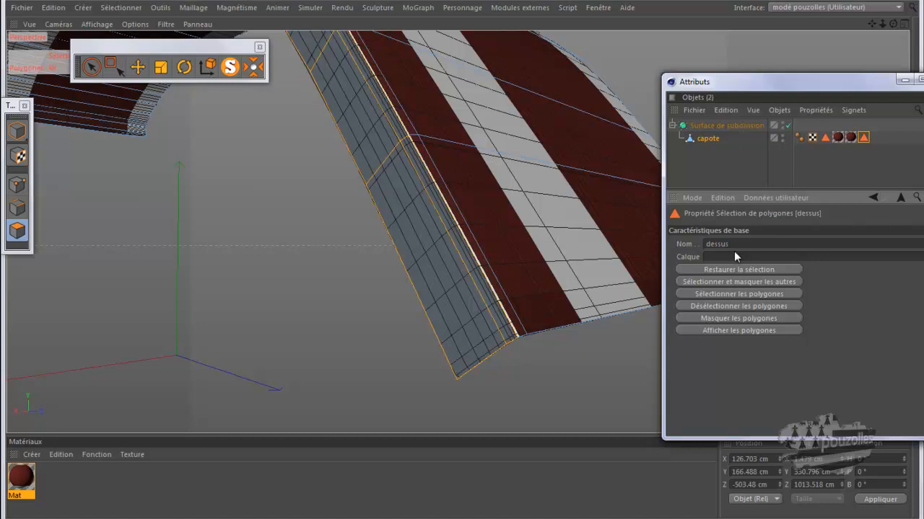
Step: Delete both Mat texture tags and the dessus polygon selection tag from the capote
{"action": "left_click", "coordinate": [836, 138]}
{"action": "left_click", "coordinate": [824, 137]}
{"action": "left_click", "coordinate": [863, 138]}
{"action": "left_click", "coordinate": [851, 138]}
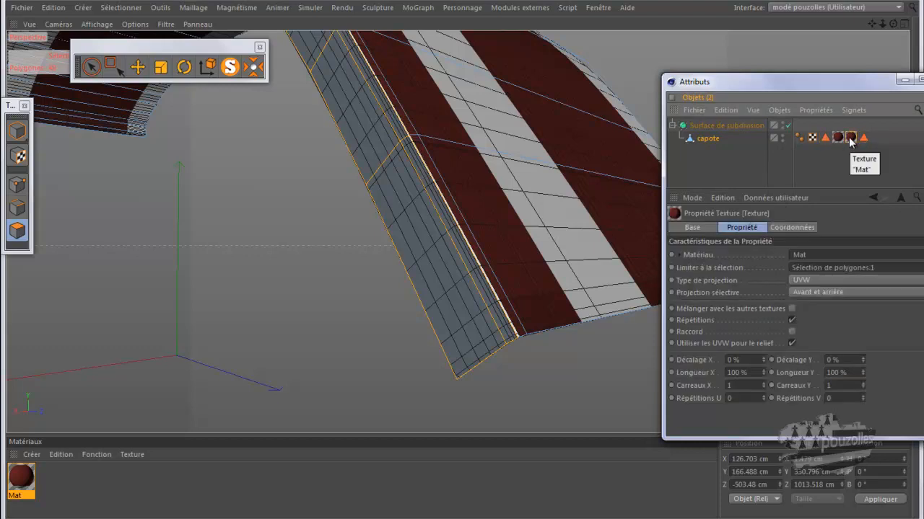
{"action": "key", "text": "Delete"}
{"action": "left_click", "coordinate": [839, 136]}
{"action": "key", "text": "Delete"}
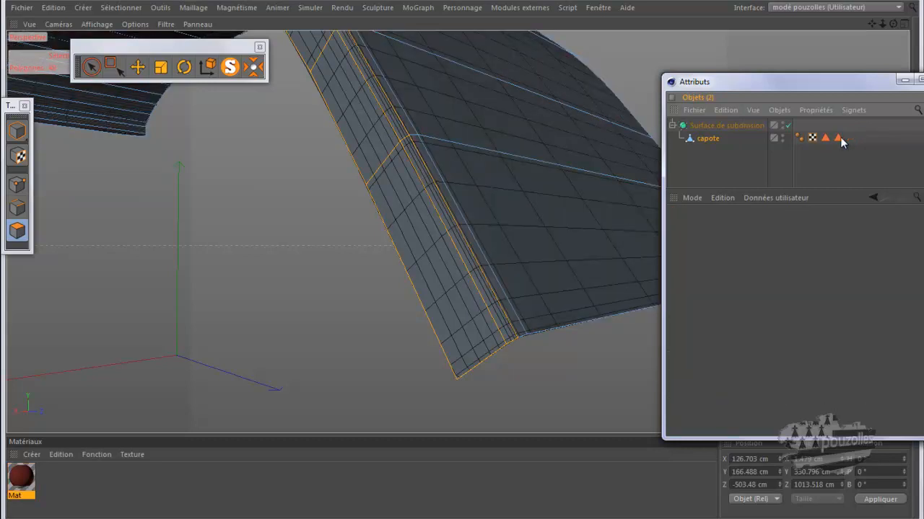
{"action": "left_click", "coordinate": [839, 136]}
{"action": "key", "text": "Delete"}
{"action": "left_click", "coordinate": [825, 138]}
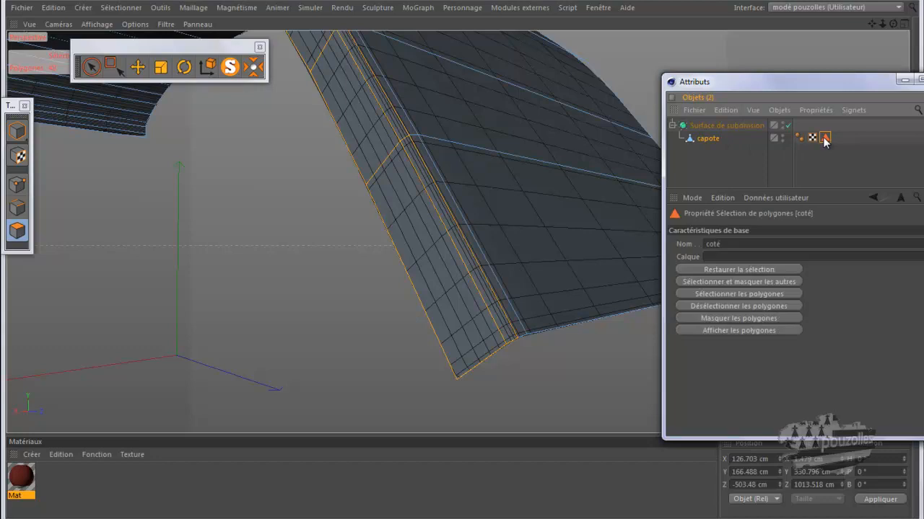
Step: Apply the Mat material to the selected side polygons, and separately to the loop-selected narrow edge loop and top surface
{"action": "left_click", "coordinate": [24, 488]}
{"action": "left_click_drag", "start_coordinate": [24, 488], "coordinate": [423, 274]}
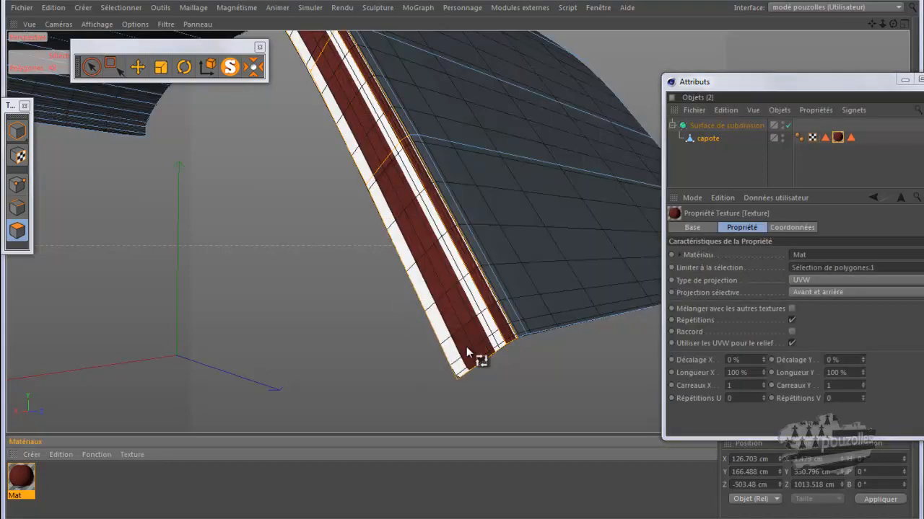
{"action": "left_click", "coordinate": [520, 335]}
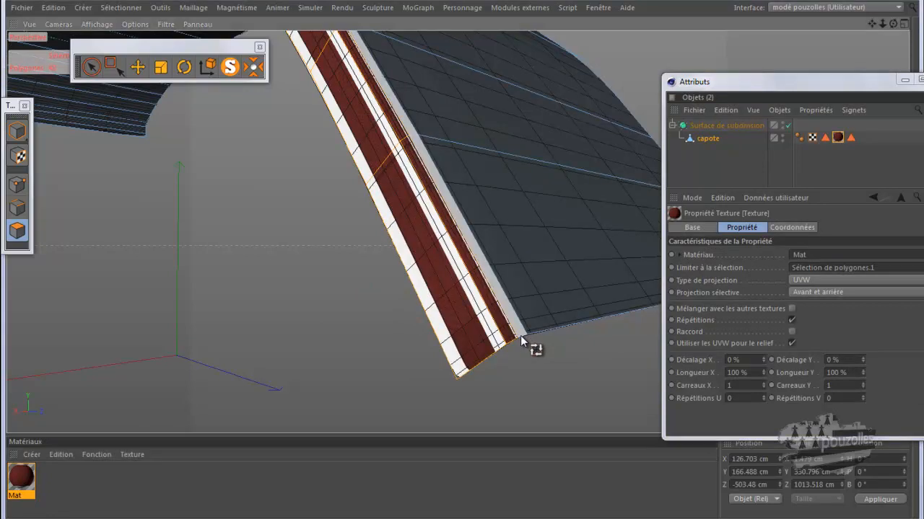
{"action": "left_click", "coordinate": [544, 328], "text": "shift"}
{"action": "left_click_drag", "start_coordinate": [22, 479], "coordinate": [546, 254]}
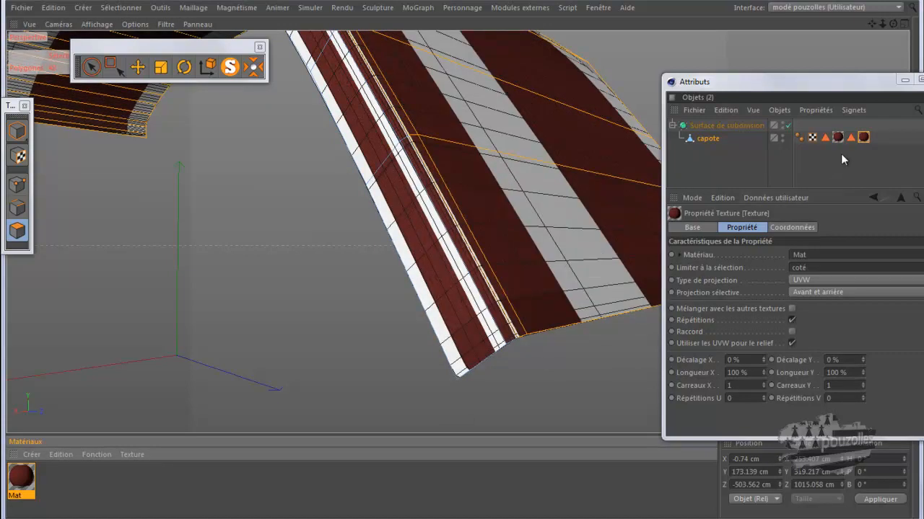
Step: Reorder the capote's tags so that both polygon selection tags come before the two Mat texture tags
{"action": "left_click", "coordinate": [850, 138]}
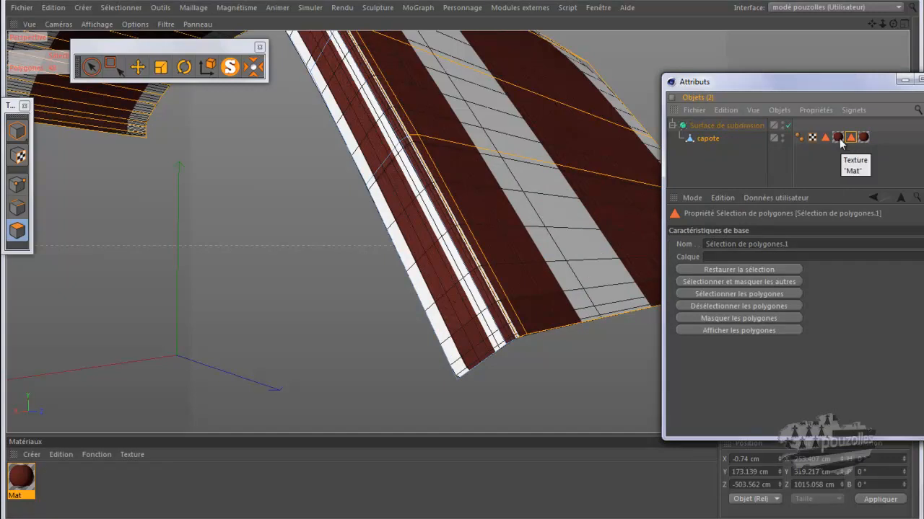
{"action": "left_click", "coordinate": [826, 139]}
{"action": "left_click", "coordinate": [849, 138]}
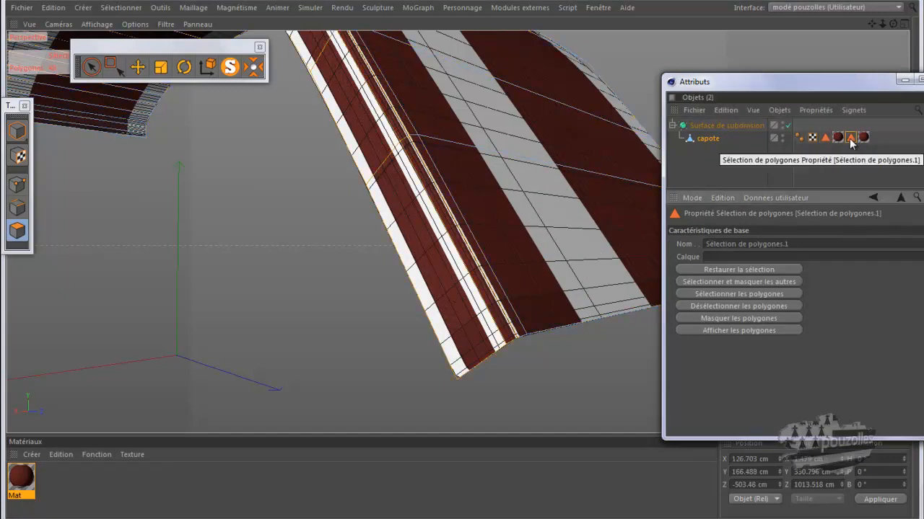
{"action": "left_click_drag", "start_coordinate": [851, 141], "coordinate": [821, 140]}
{"action": "left_click", "coordinate": [838, 139]}
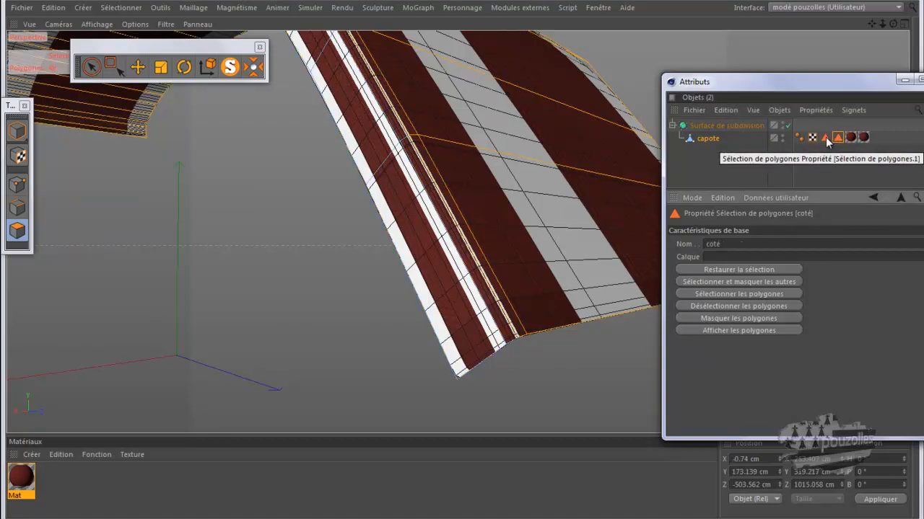
Step: Rename the capote's side polygon selection as coté
{"action": "left_click", "coordinate": [824, 137]}
{"action": "left_click", "coordinate": [760, 245]}
{"action": "type", "text": "co"}
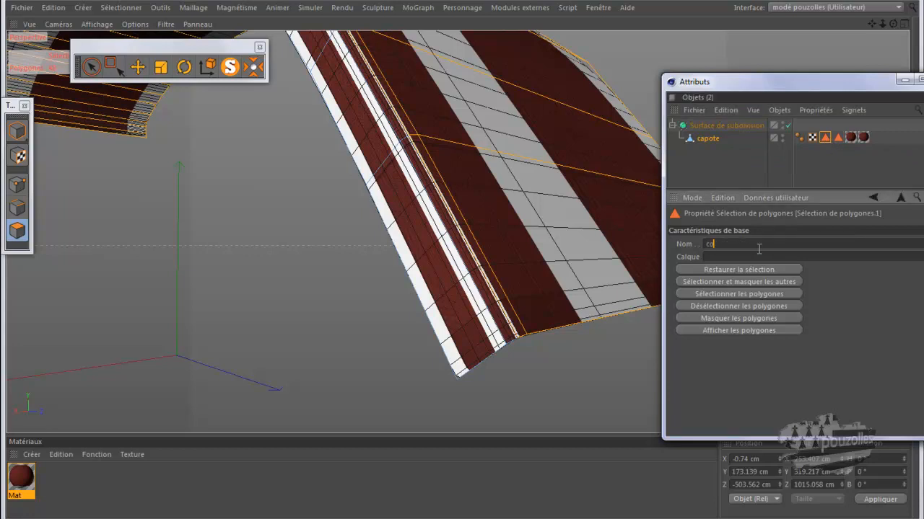
{"action": "type", "text": "té"}
{"action": "left_click", "coordinate": [837, 137]}
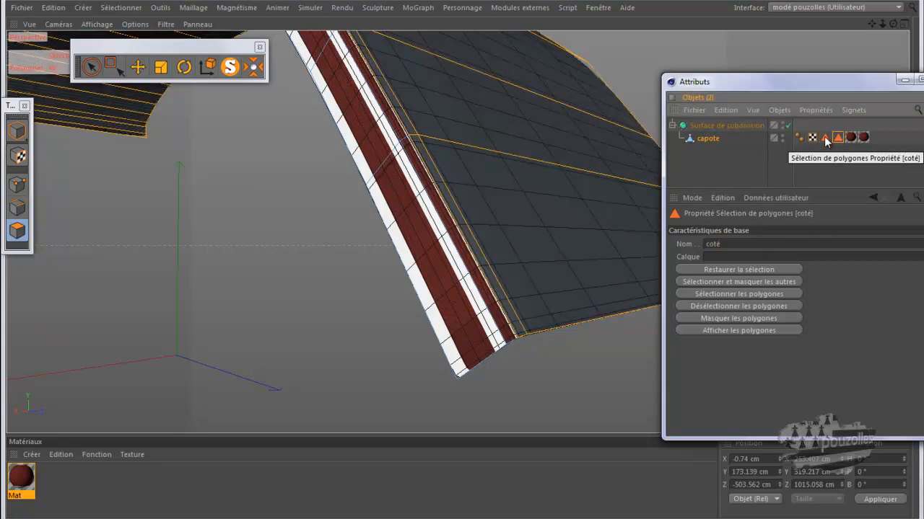
Step: Rename the polygon selection covering the capote's top surface as dessus
{"action": "left_click", "coordinate": [824, 139]}
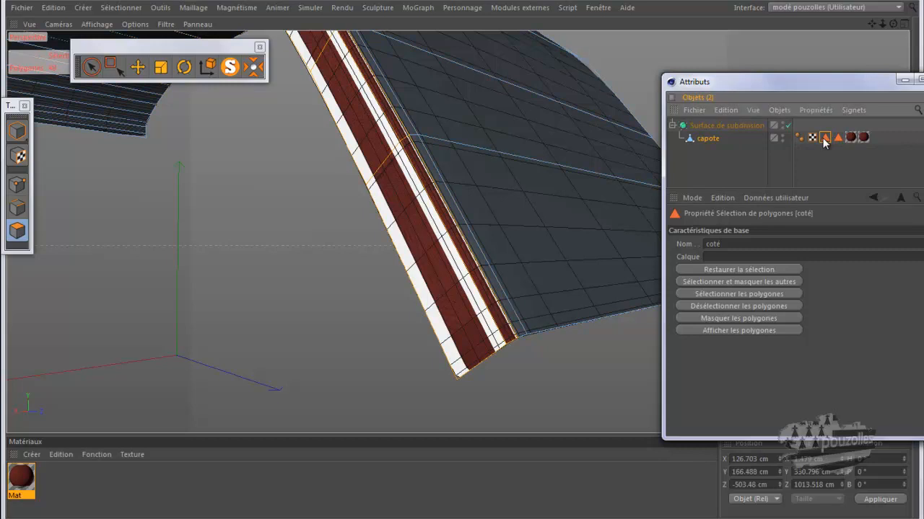
{"action": "left_click", "coordinate": [837, 138]}
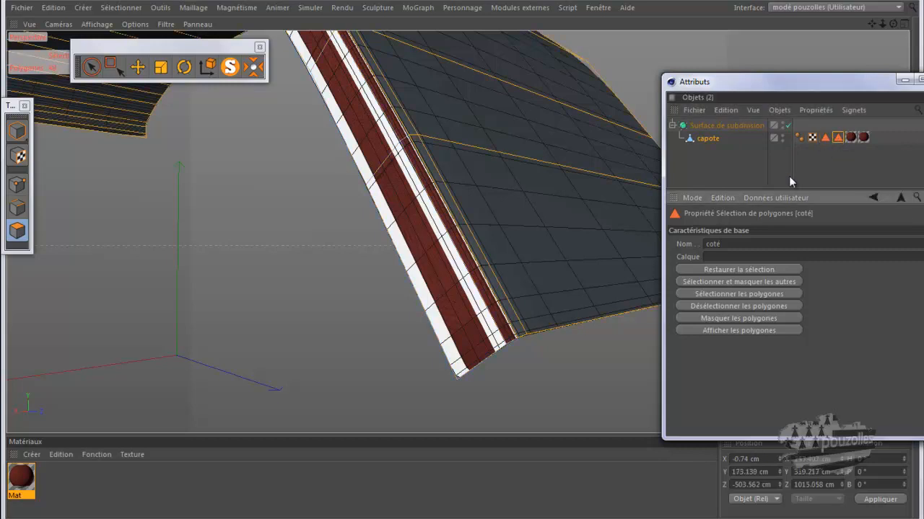
{"action": "left_click", "coordinate": [752, 242]}
{"action": "type", "text": "dessus"}
{"action": "left_click", "coordinate": [787, 161]}
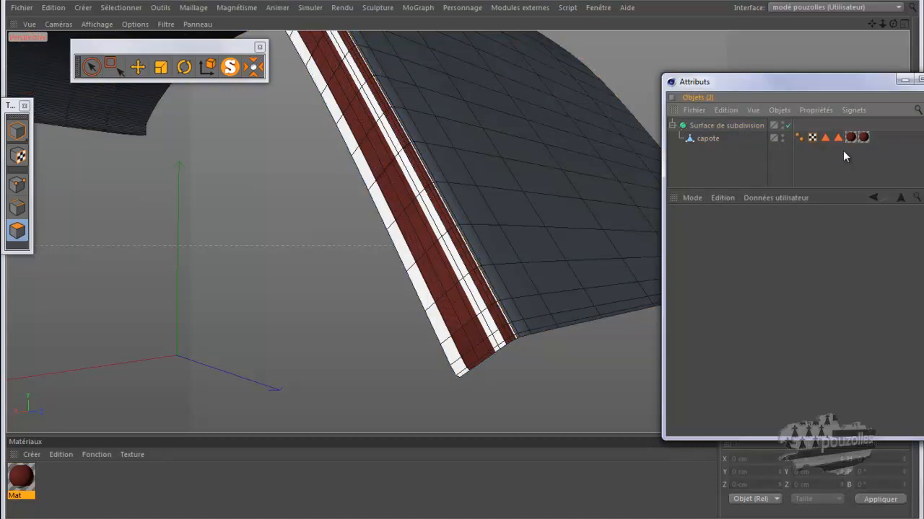
Step: Check both polygon selections and restrict the Mat texture of the capote's side to the coté selection
{"action": "left_click", "coordinate": [824, 137]}
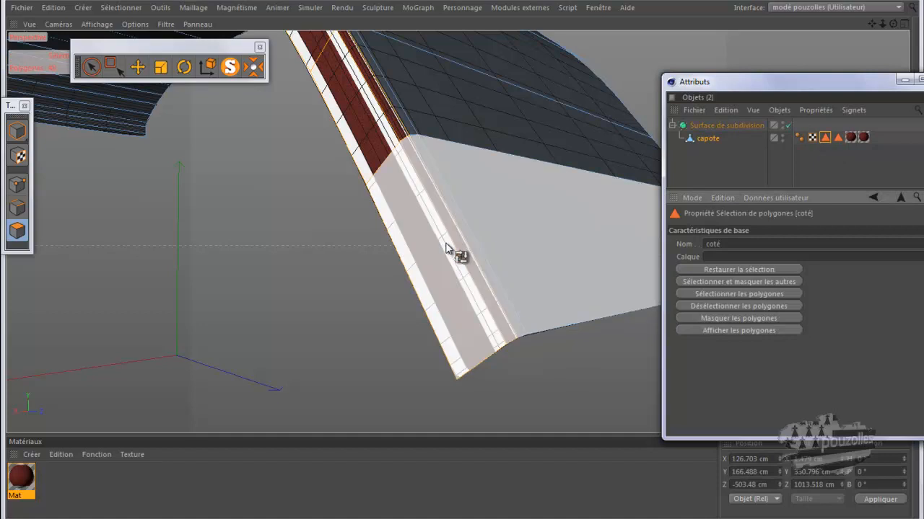
{"action": "left_click_drag", "start_coordinate": [460, 272], "coordinate": [462, 273]}
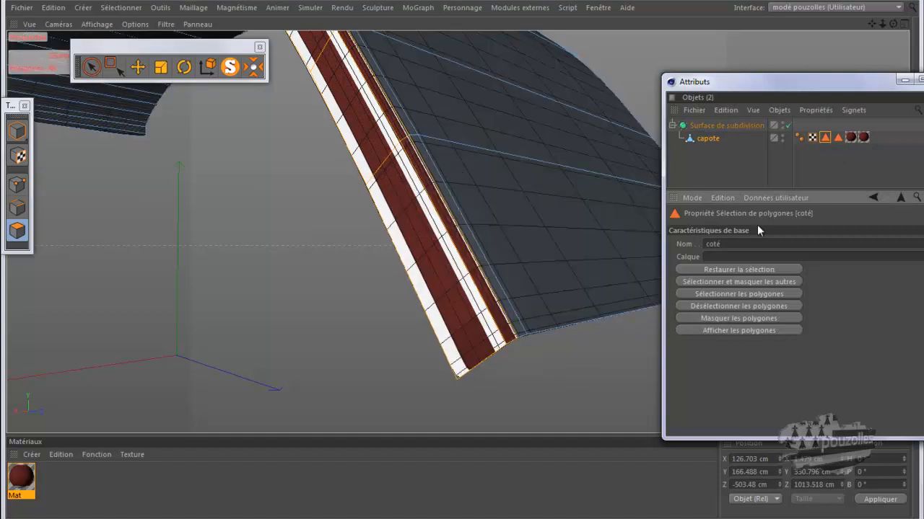
{"action": "left_click", "coordinate": [838, 137]}
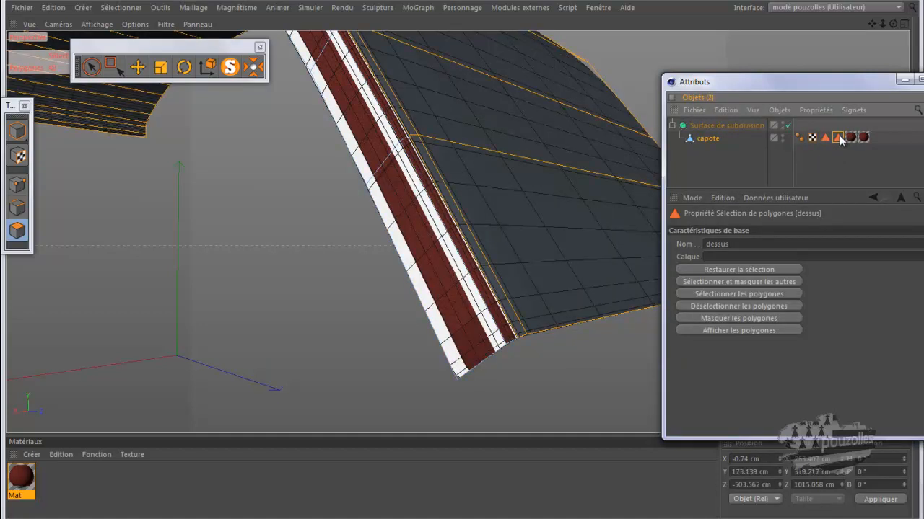
{"action": "left_click", "coordinate": [824, 138]}
{"action": "left_click", "coordinate": [848, 137]}
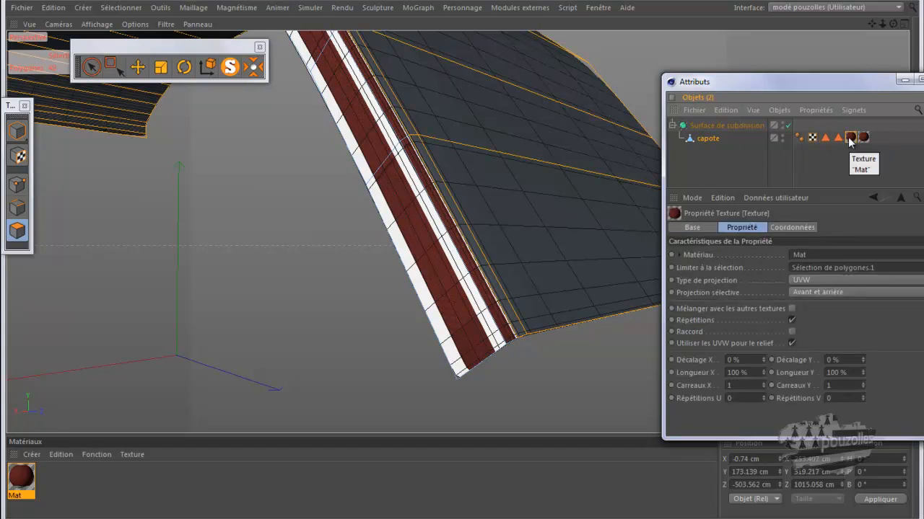
{"action": "left_click", "coordinate": [819, 267]}
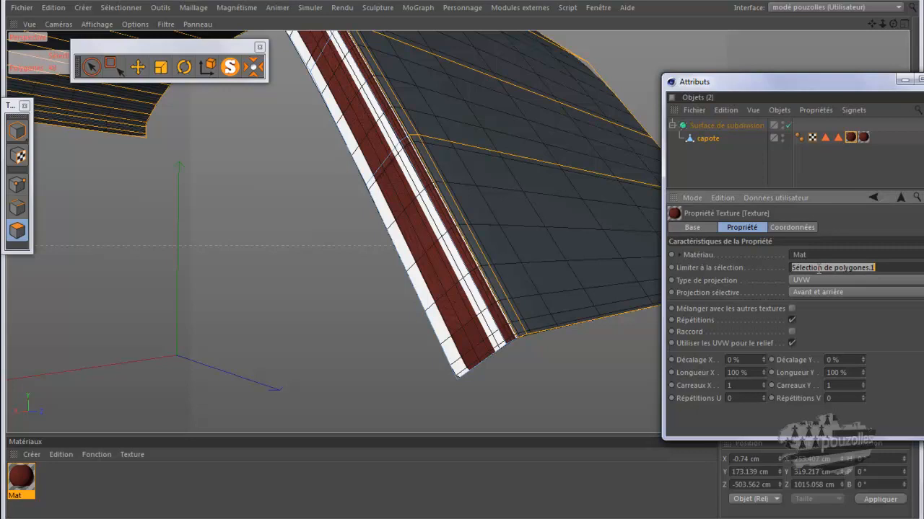
{"action": "type", "text": "coté"}
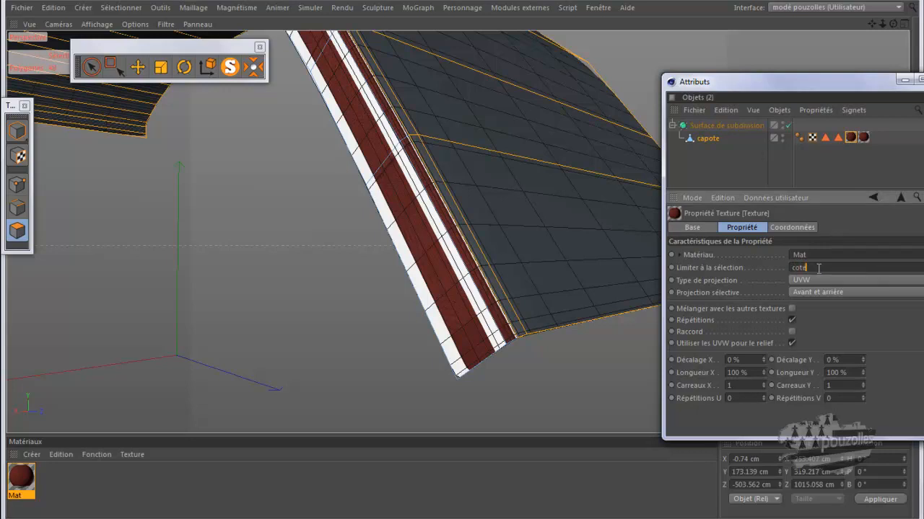
Step: Restrict the second Mat texture to the dessus selection
{"action": "left_click", "coordinate": [865, 136]}
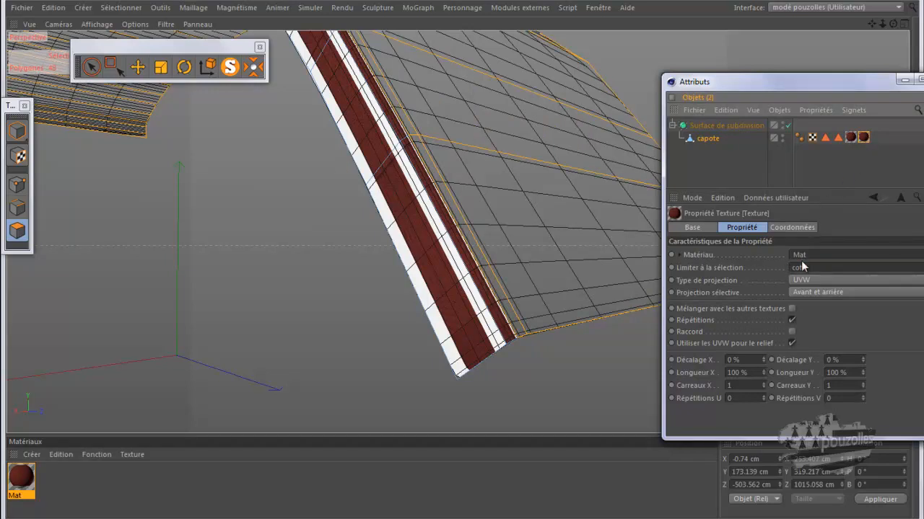
{"action": "double_click", "coordinate": [809, 267]}
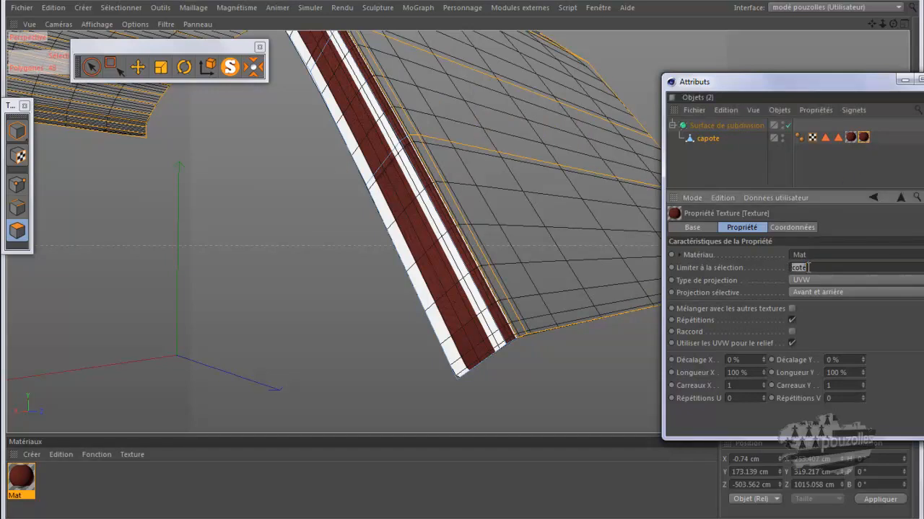
{"action": "type", "text": "dessus"}
{"action": "key", "text": "Return"}
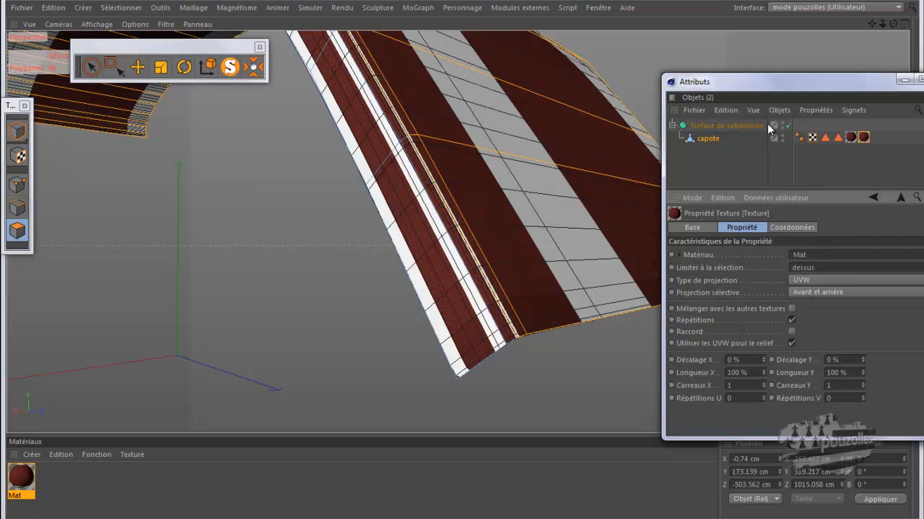
Step: Set the projection type of the Mat texture limited to dessus to Planaire
{"action": "left_click_drag", "start_coordinate": [759, 88], "coordinate": [711, 89]}
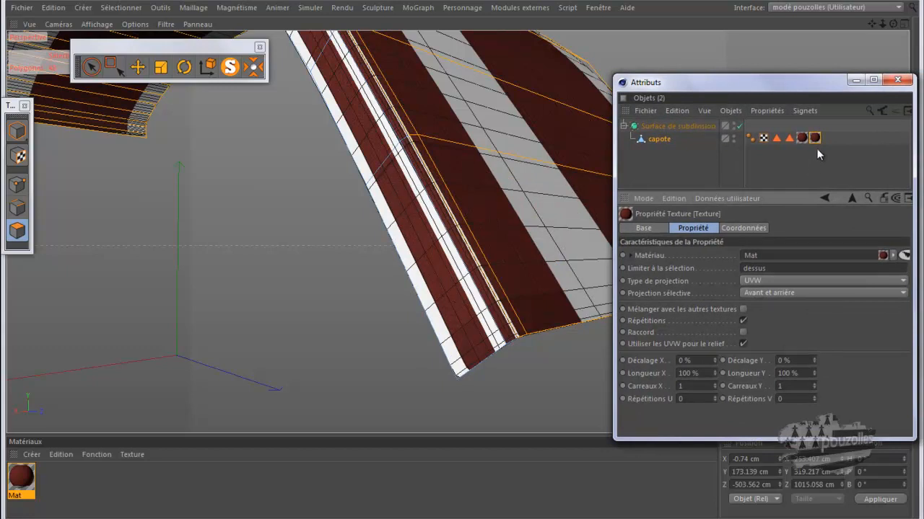
{"action": "left_click", "coordinate": [815, 137]}
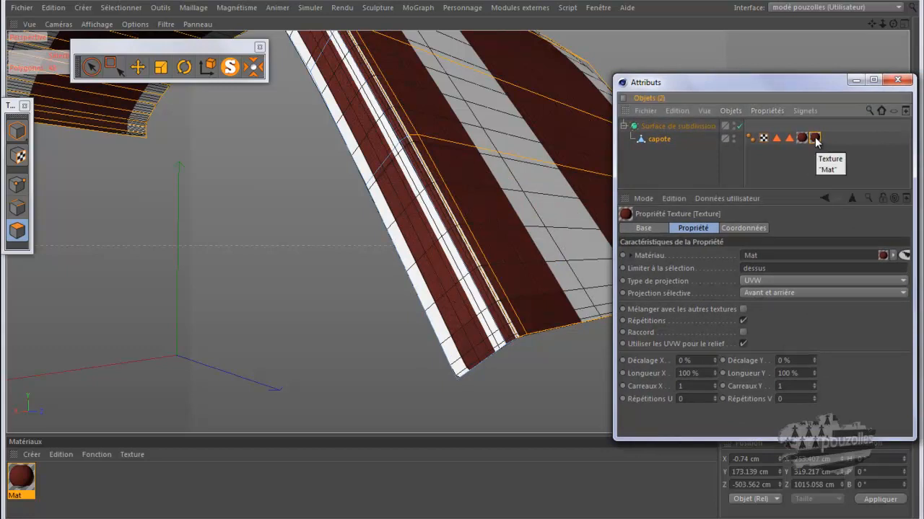
{"action": "left_click", "coordinate": [756, 282]}
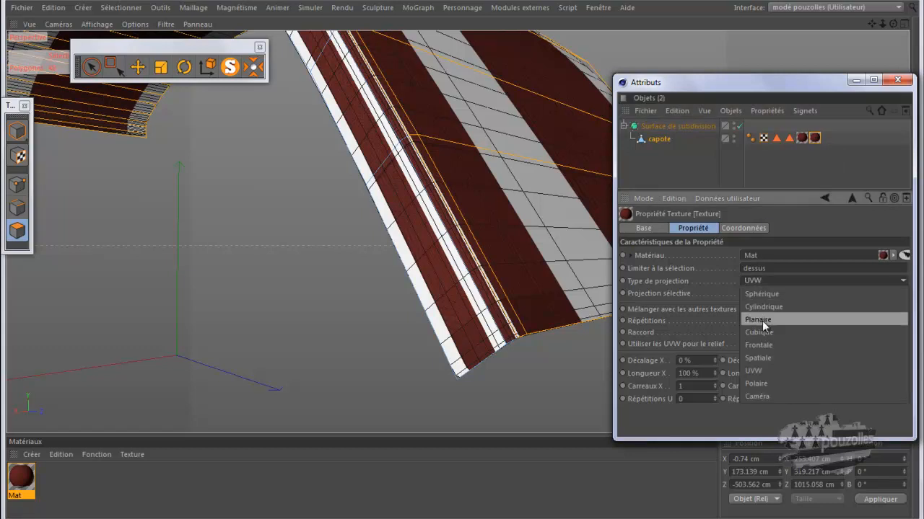
{"action": "left_click", "coordinate": [762, 321]}
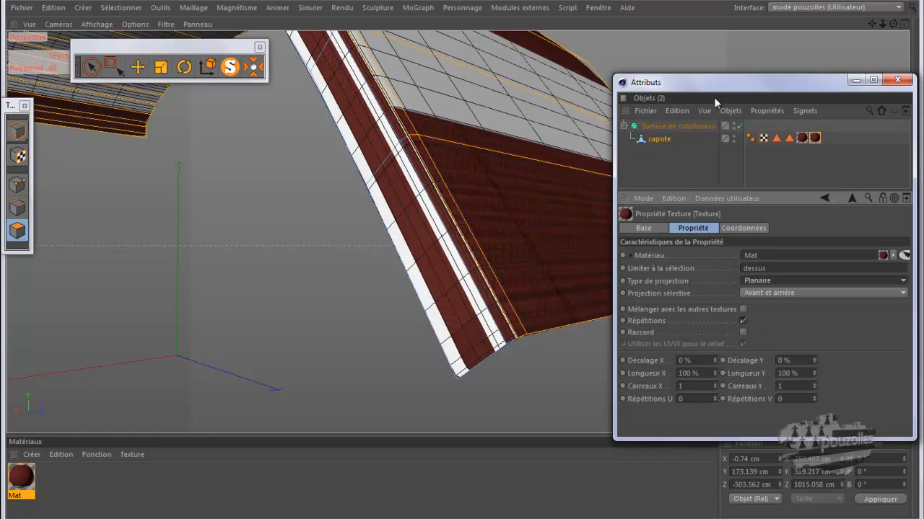
Step: Switch to Texture mode to display the planar projection grid of the dessus texture on the capote
{"action": "left_click_drag", "start_coordinate": [715, 85], "coordinate": [715, 135]}
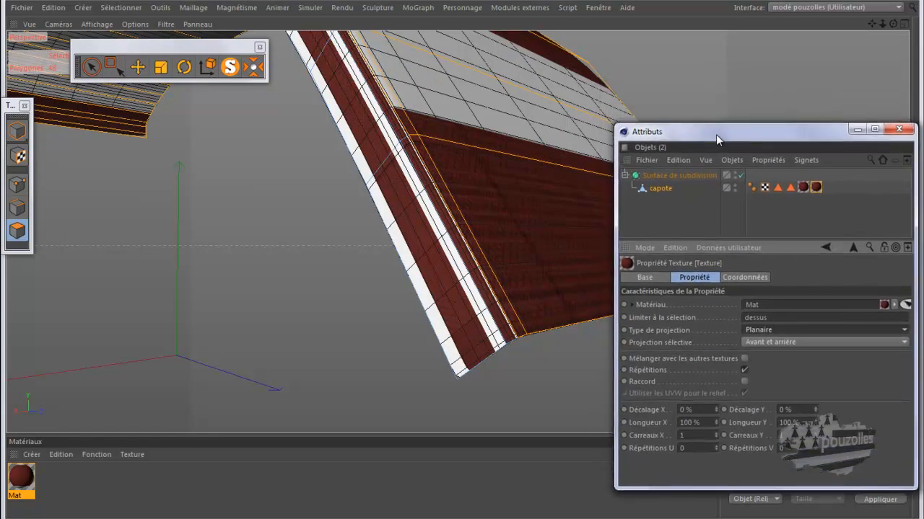
{"action": "right_click_drag", "start_coordinate": [310, 322], "coordinate": [447, 372], "text": "alt"}
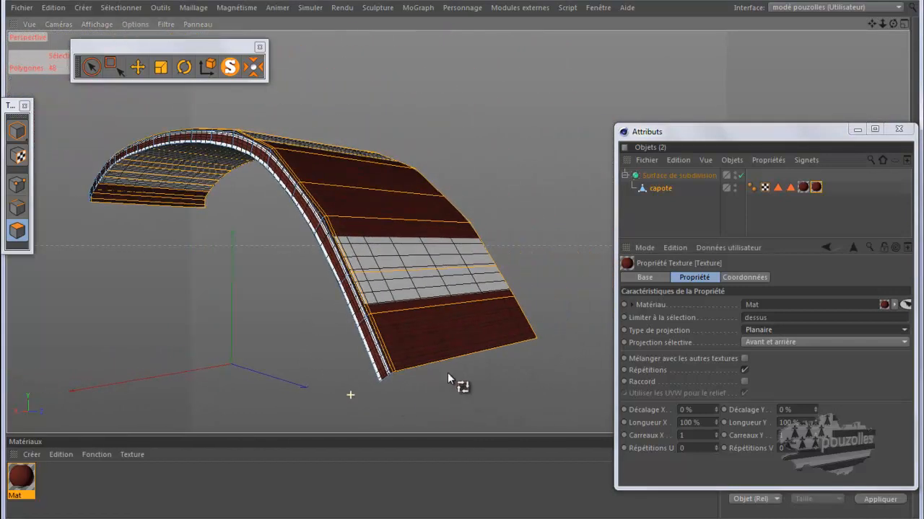
{"action": "left_click", "coordinate": [17, 157]}
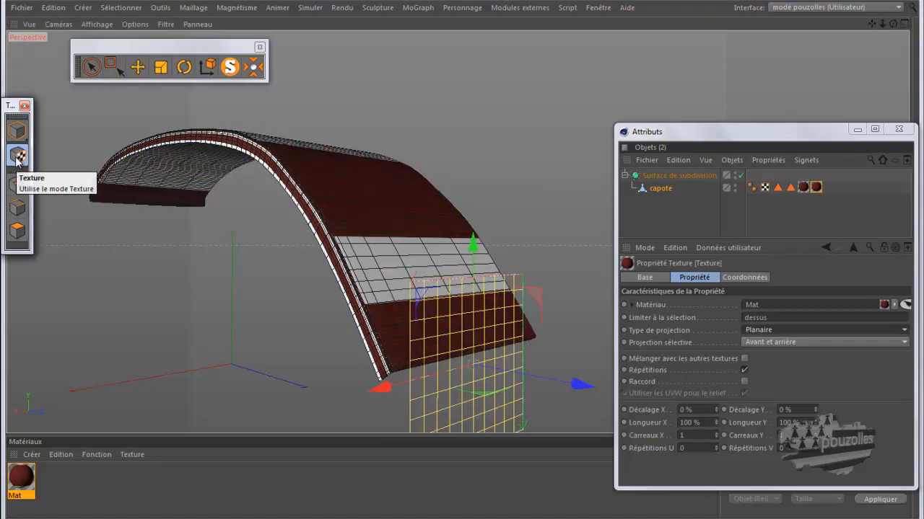
{"action": "left_click_drag", "start_coordinate": [893, 24], "coordinate": [472, 267]}
{"action": "left_click_drag", "start_coordinate": [768, 136], "coordinate": [762, 44]}
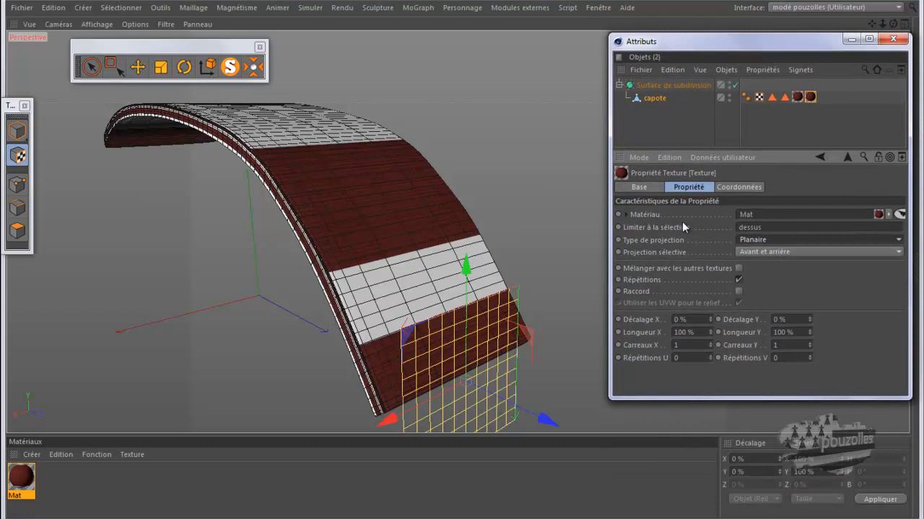
Step: Set the dessus texture's offset to 43 % in X and -75.6 % in Y, and its length to 521 % in X and 500 % in Y
{"action": "double_click", "coordinate": [681, 319]}
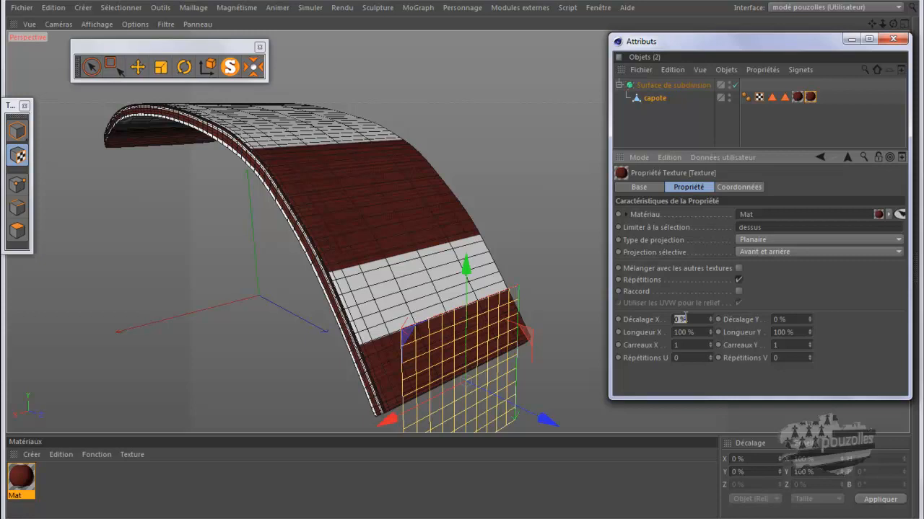
{"action": "type", "text": "43"}
{"action": "key", "text": "Tab"}
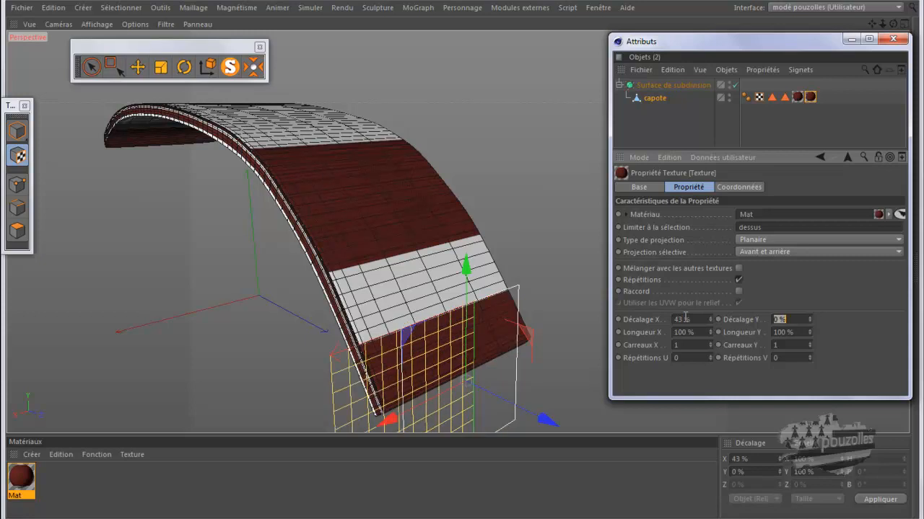
{"action": "type", "text": "-75.6"}
{"action": "left_click", "coordinate": [683, 332]}
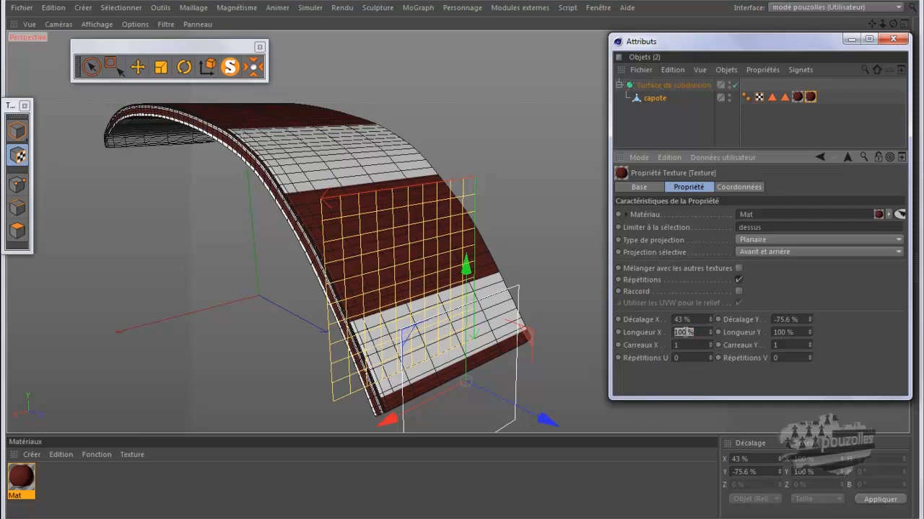
{"action": "type", "text": "521"}
{"action": "key", "text": "Tab"}
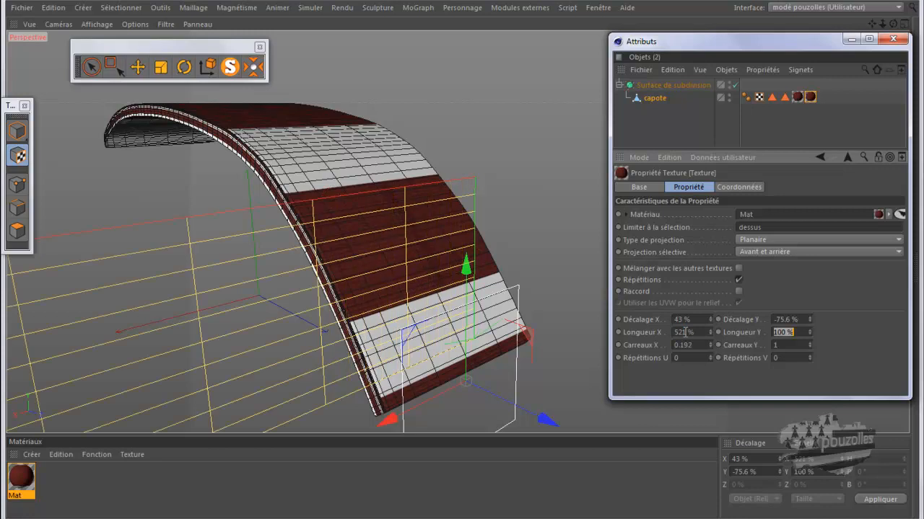
{"action": "type", "text": "500"}
{"action": "key", "text": "Return"}
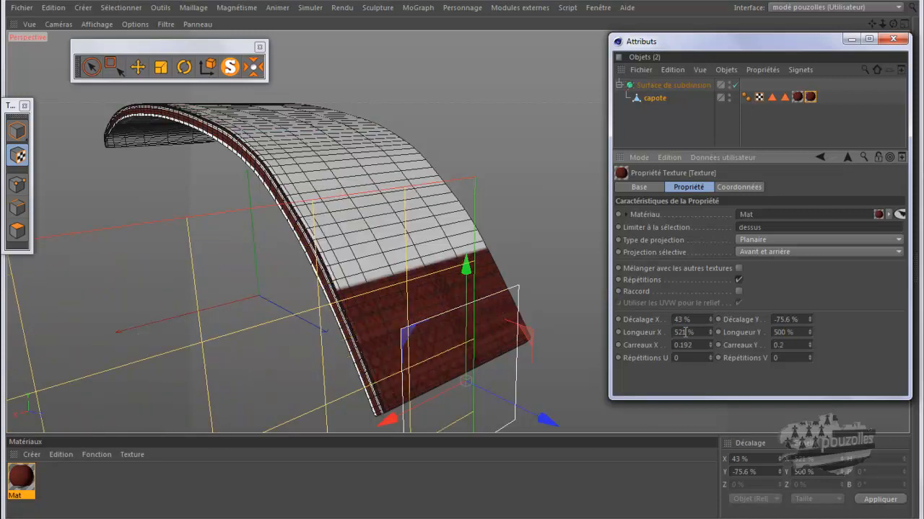
Step: Rotate the dessus texture's planar projection until its grid lies flat beneath the capote, and render the view
{"action": "left_click_drag", "start_coordinate": [570, 285], "coordinate": [464, 233], "text": "alt"}
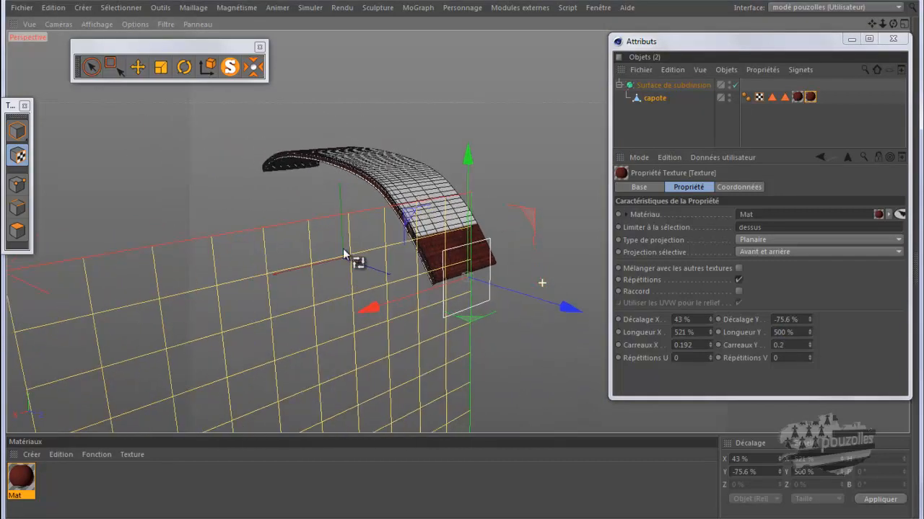
{"action": "scroll", "coordinate": [389, 217], "scroll_direction": "up", "scroll_amount": 2}
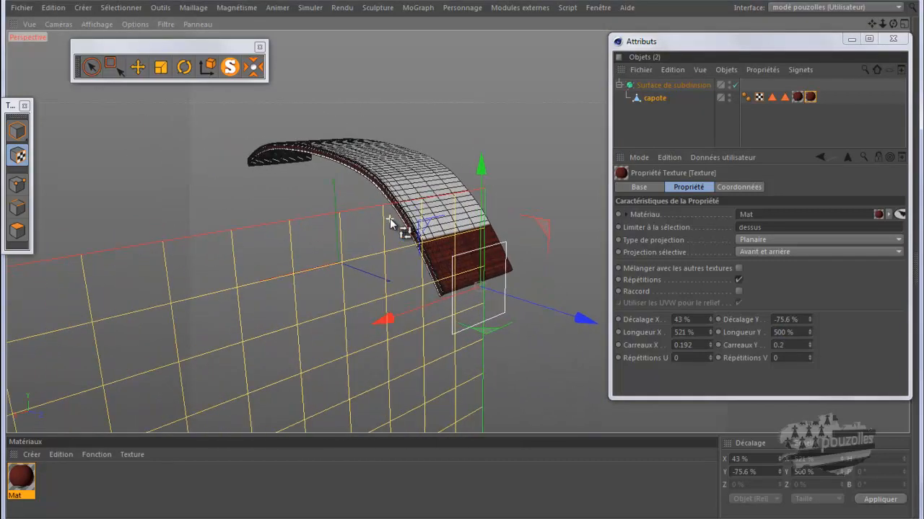
{"action": "left_click", "coordinate": [186, 68]}
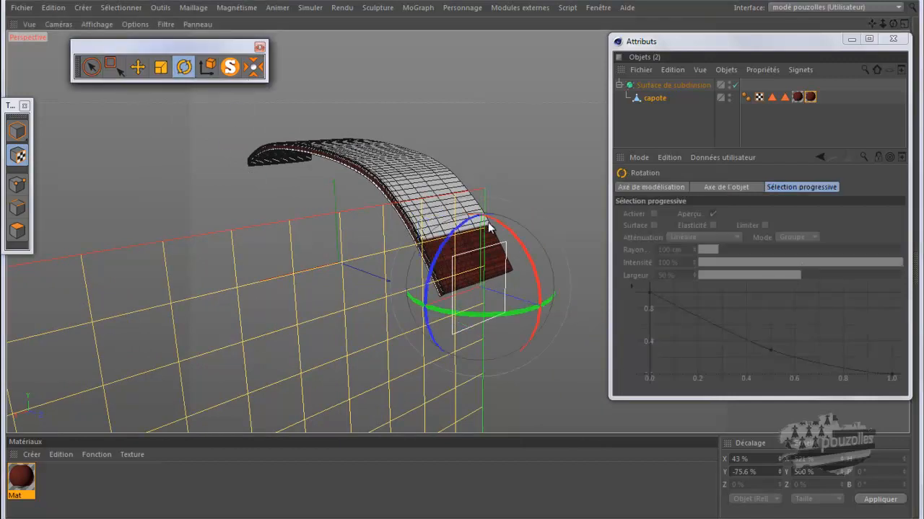
{"action": "left_click_drag", "start_coordinate": [456, 236], "coordinate": [536, 213]}
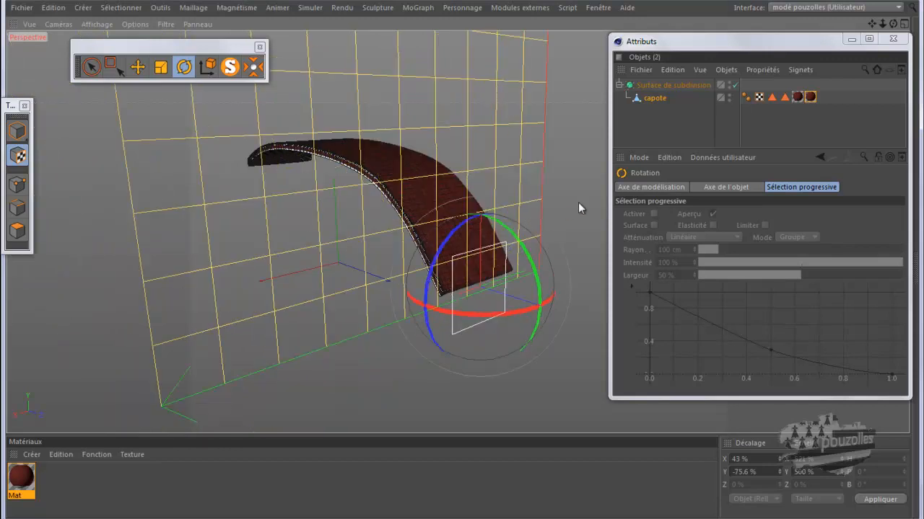
{"action": "left_click_drag", "start_coordinate": [892, 23], "coordinate": [466, 262]}
{"action": "left_click_drag", "start_coordinate": [533, 231], "coordinate": [438, 245]}
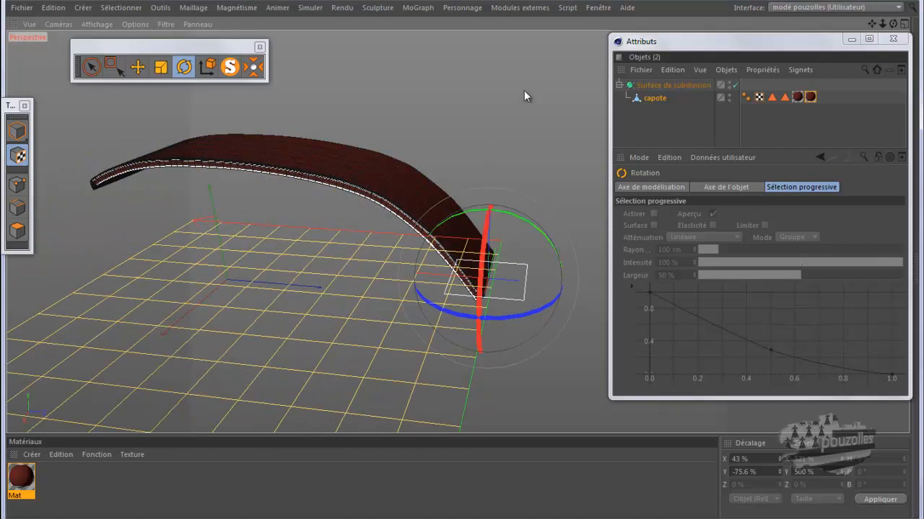
{"action": "left_click_drag", "start_coordinate": [893, 24], "coordinate": [453, 273]}
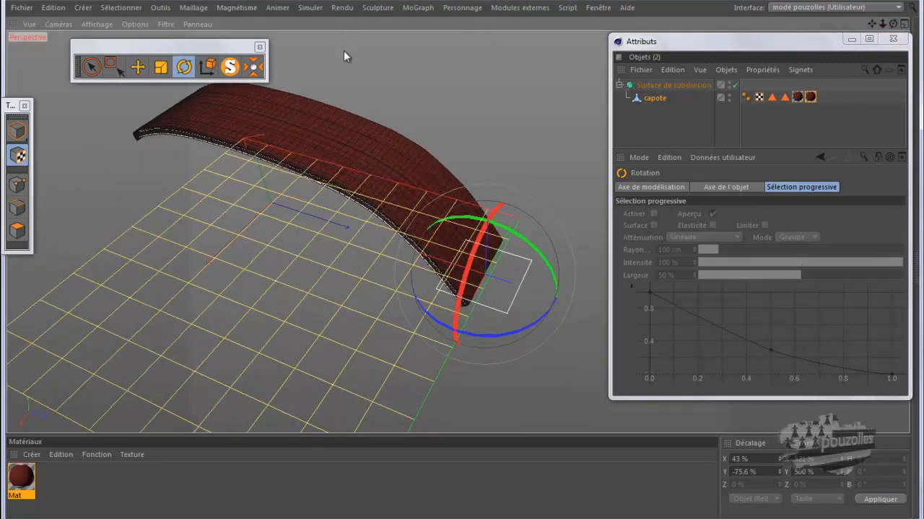
{"action": "key", "text": "ctrl+r"}
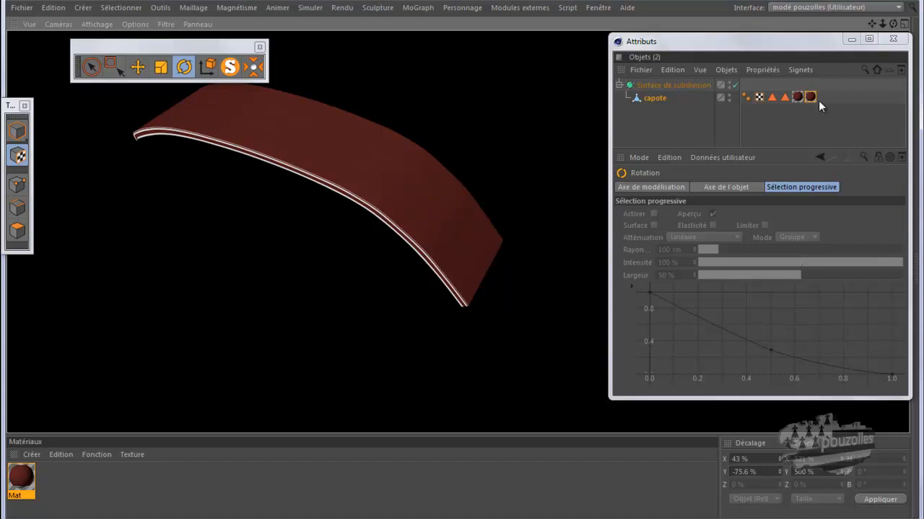
Step: Select the Mat texture limited to coté and return from Texture mode to Model mode
{"action": "left_click", "coordinate": [797, 95]}
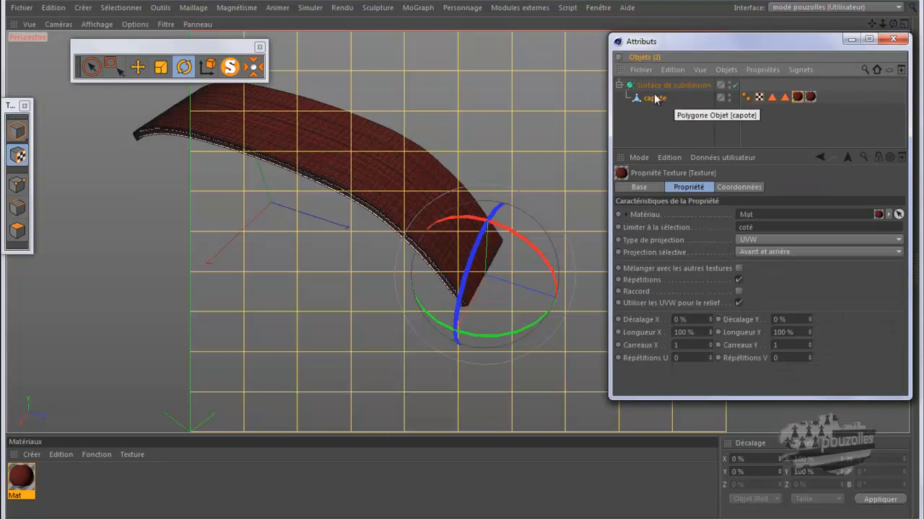
{"action": "left_click", "coordinate": [20, 158]}
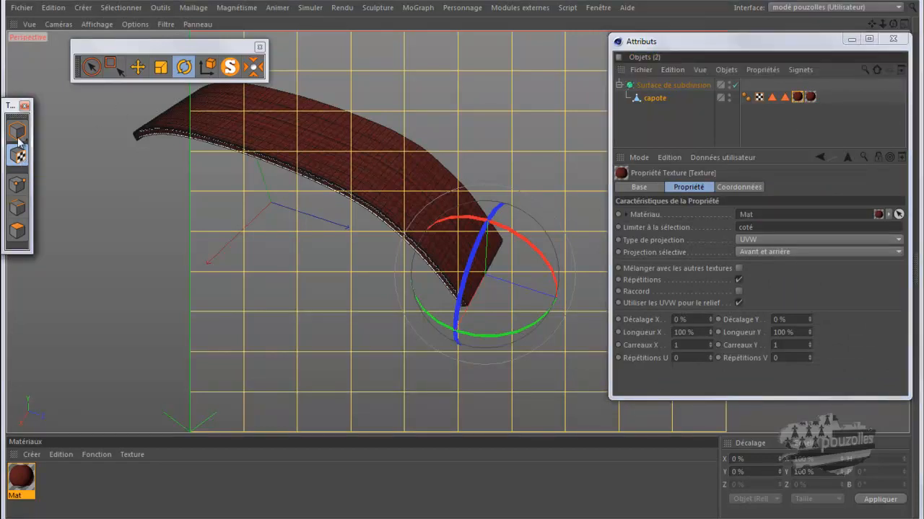
{"action": "left_click", "coordinate": [17, 131]}
Step: Render a close view of the capote's side edge to examine how the coté texture is mapped
{"action": "scroll", "coordinate": [347, 195], "scroll_direction": "up", "scroll_amount": 4}
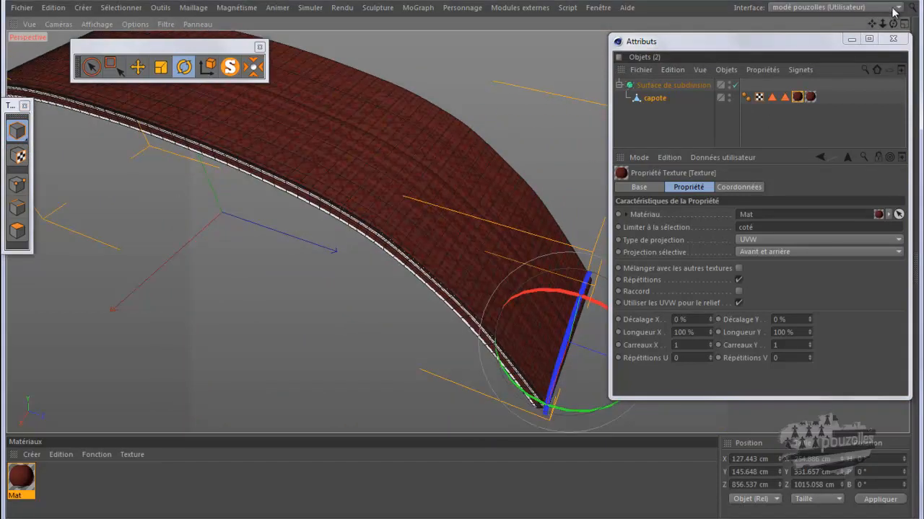
{"action": "scroll", "coordinate": [465, 263], "scroll_direction": "up", "scroll_amount": 3}
{"action": "scroll", "coordinate": [471, 262], "scroll_direction": "down", "scroll_amount": 4}
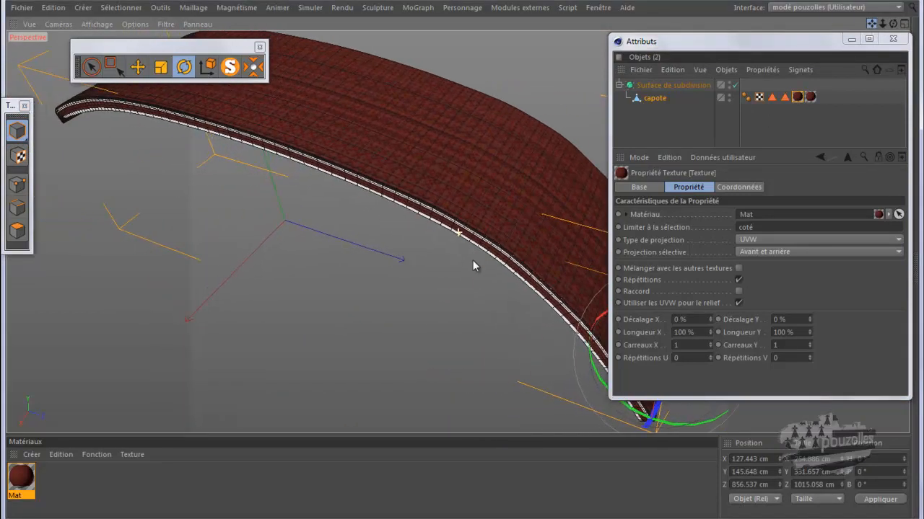
{"action": "left_click_drag", "start_coordinate": [892, 23], "coordinate": [461, 263]}
{"action": "scroll", "coordinate": [461, 262], "scroll_direction": "up", "scroll_amount": 1}
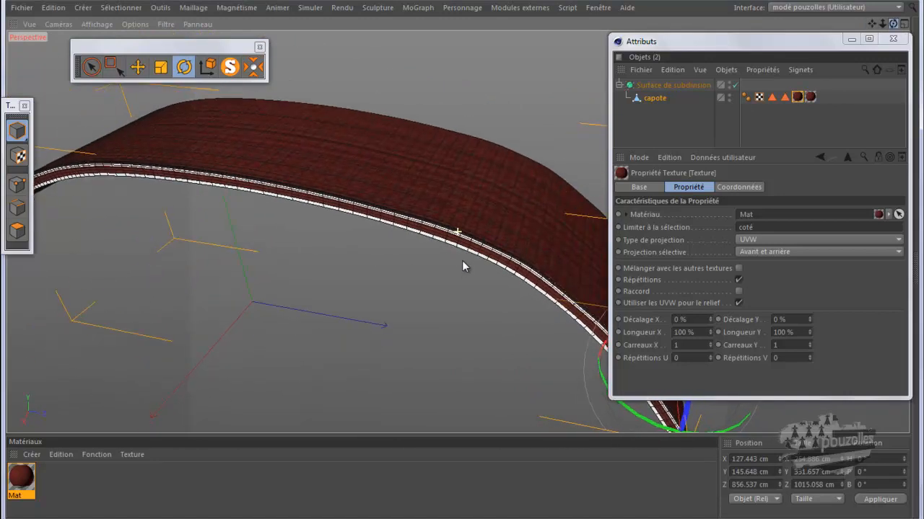
{"action": "scroll", "coordinate": [414, 219], "scroll_direction": "up", "scroll_amount": 2}
{"action": "scroll", "coordinate": [413, 219], "scroll_direction": "up", "scroll_amount": 4}
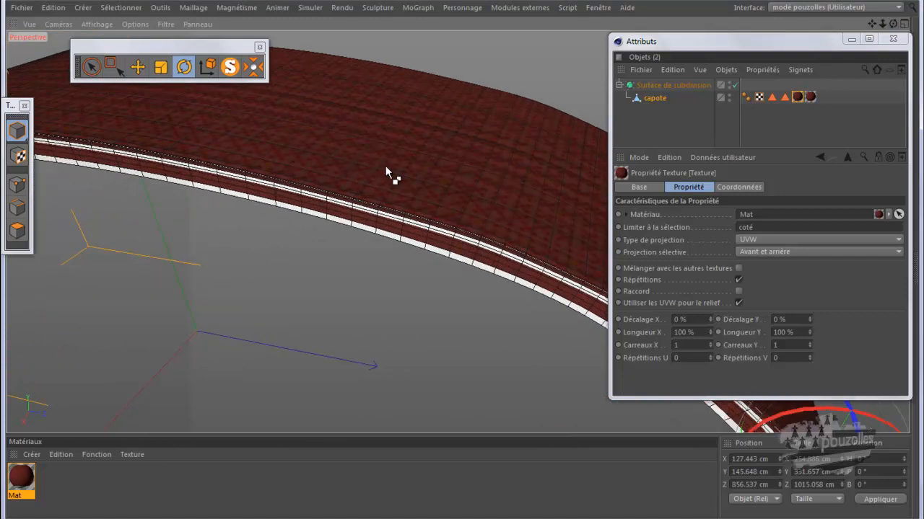
{"action": "key", "text": "ctrl+r"}
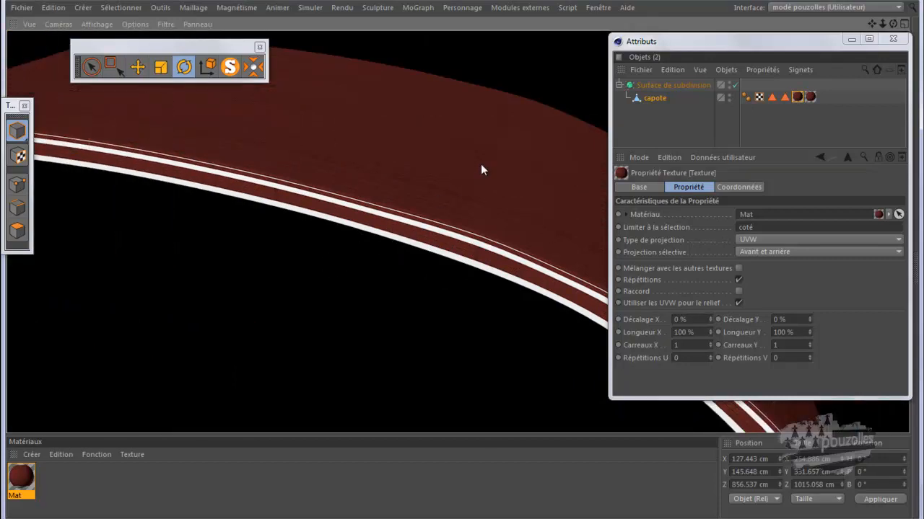
Step: Set the coté texture's offset to 43 % in X and -1227 % in Y, its length to 500 % in X and 7000 % in Y, and render
{"action": "left_click", "coordinate": [798, 98]}
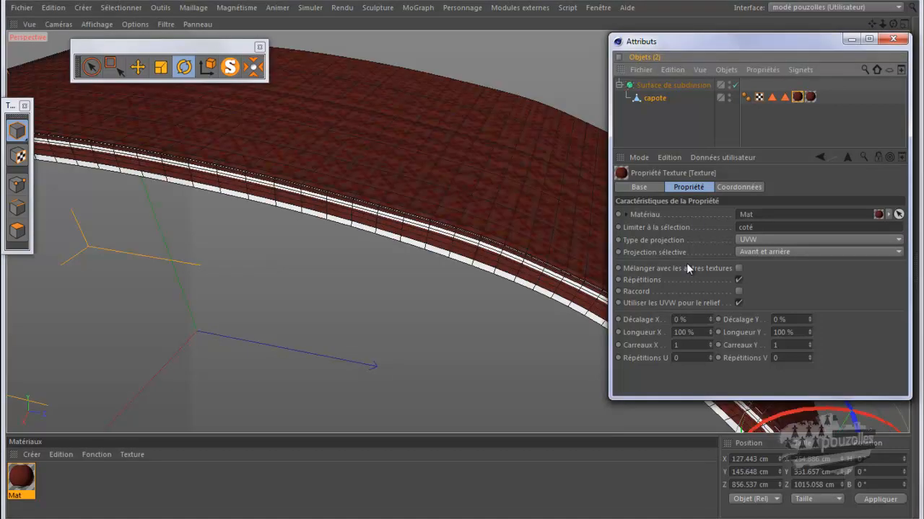
{"action": "double_click", "coordinate": [681, 318]}
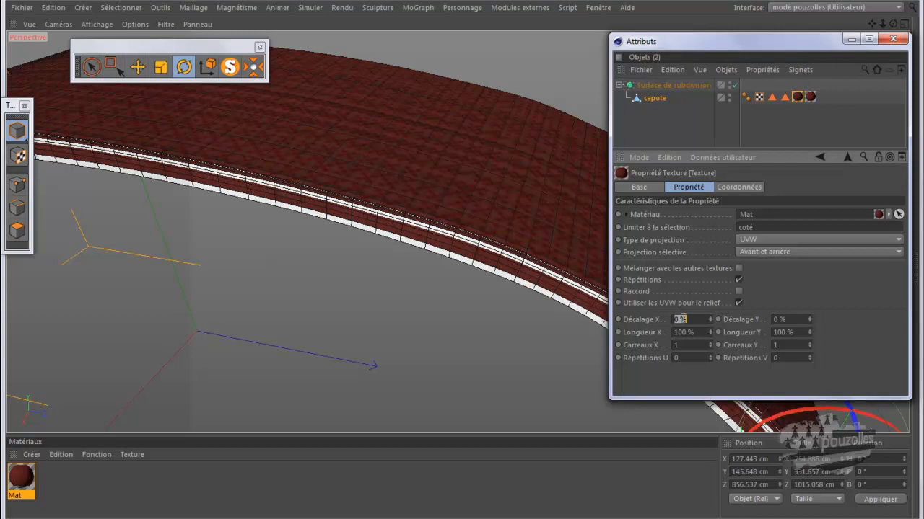
{"action": "type", "text": "43"}
{"action": "key", "text": "Tab"}
{"action": "type", "text": "-1227"}
{"action": "key", "text": "Tab"}
{"action": "type", "text": "500"}
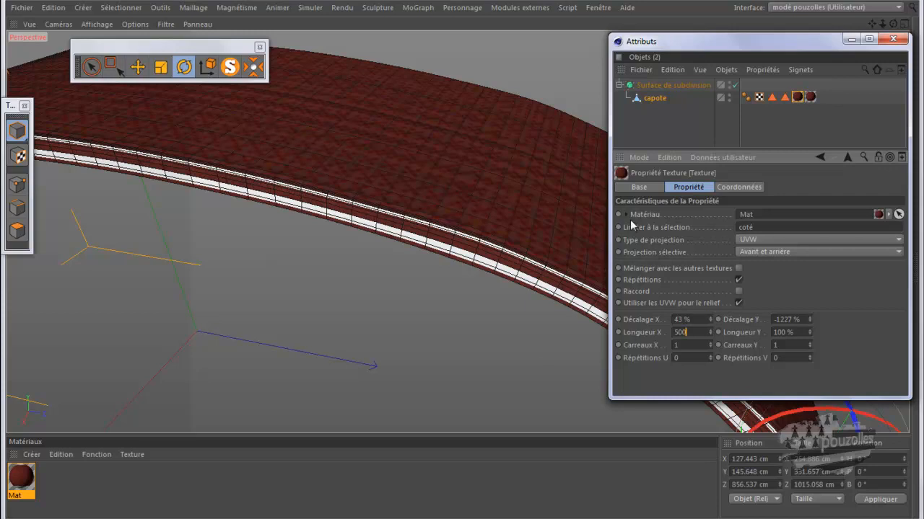
{"action": "left_click", "coordinate": [786, 333]}
{"action": "type", "text": "7000"}
{"action": "key", "text": "Return"}
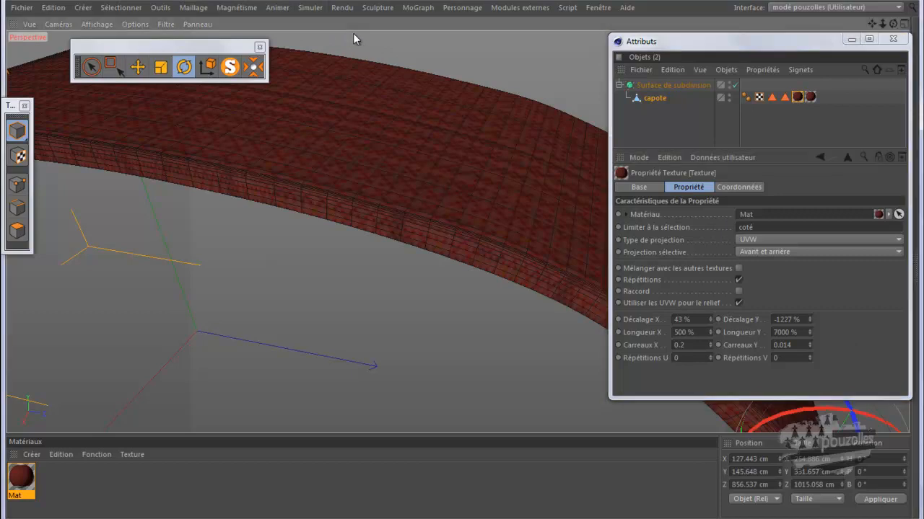
{"action": "key", "text": "ctrl+r"}
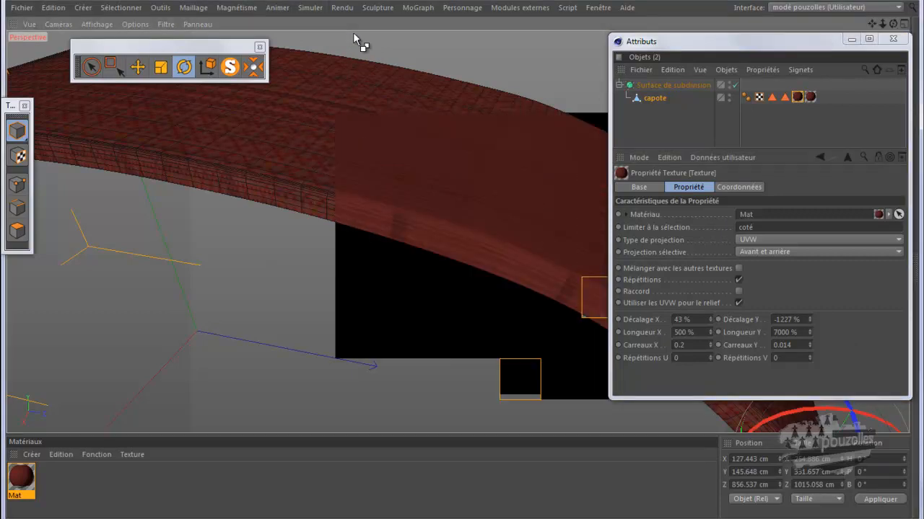
Step: Set the coté texture's X offset to -335 % and render the capote's side edge again
{"action": "scroll", "coordinate": [324, 284], "scroll_direction": "down", "scroll_amount": 2}
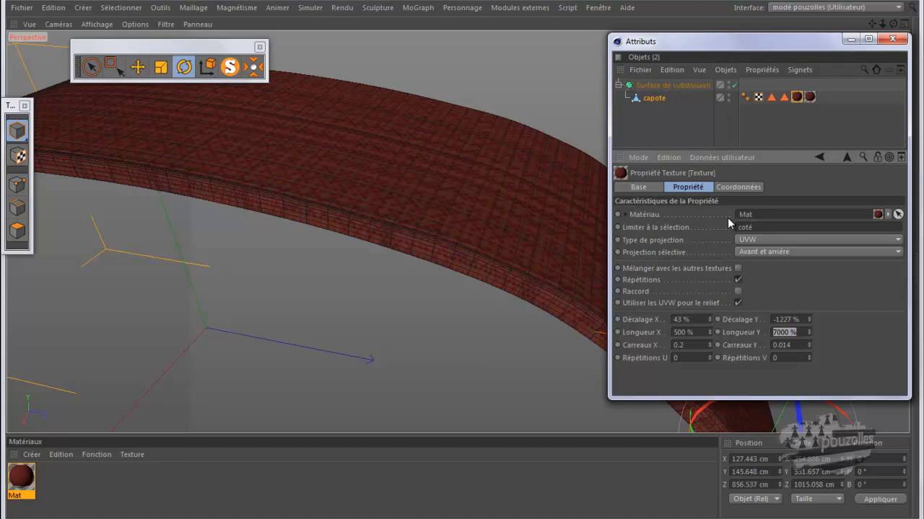
{"action": "left_click", "coordinate": [700, 319]}
{"action": "type", "text": "-335"}
{"action": "key", "text": "Return"}
{"action": "key", "text": "ctrl+r"}
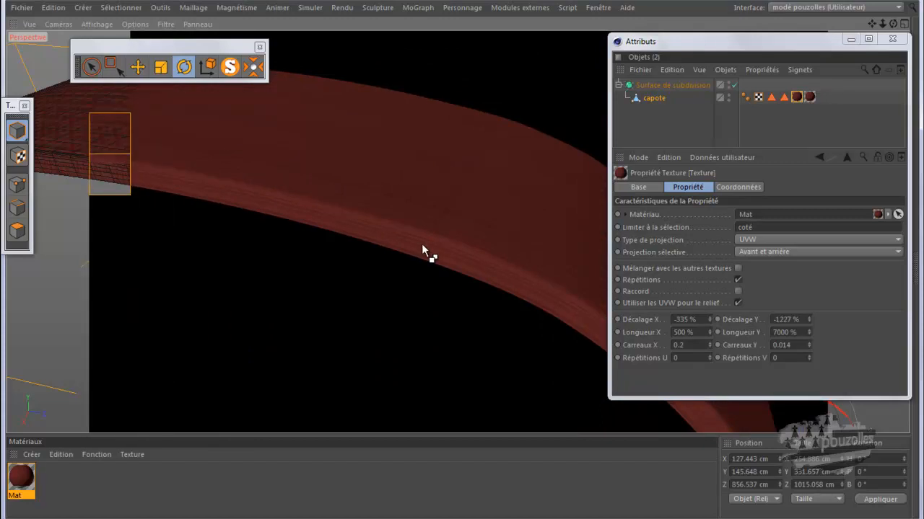
{"action": "mouse_move", "coordinate": [430, 262]}
{"action": "left_mouse_down", "text": "alt"}
{"action": "mouse_move", "coordinate": [456, 268]}
{"action": "mouse_move", "coordinate": [498, 231]}
{"action": "mouse_move", "coordinate": [464, 260]}
{"action": "left_mouse_up", "text": "alt"}
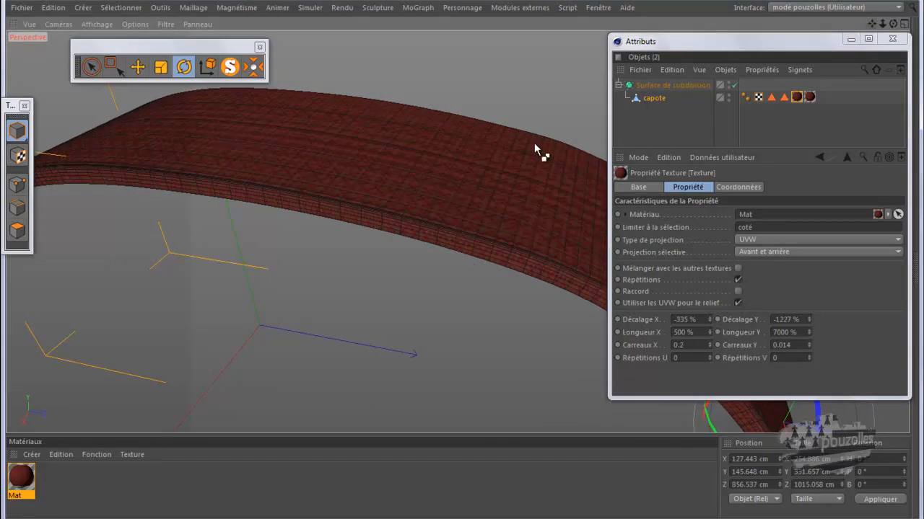
{"action": "key", "text": "ctrl+r"}
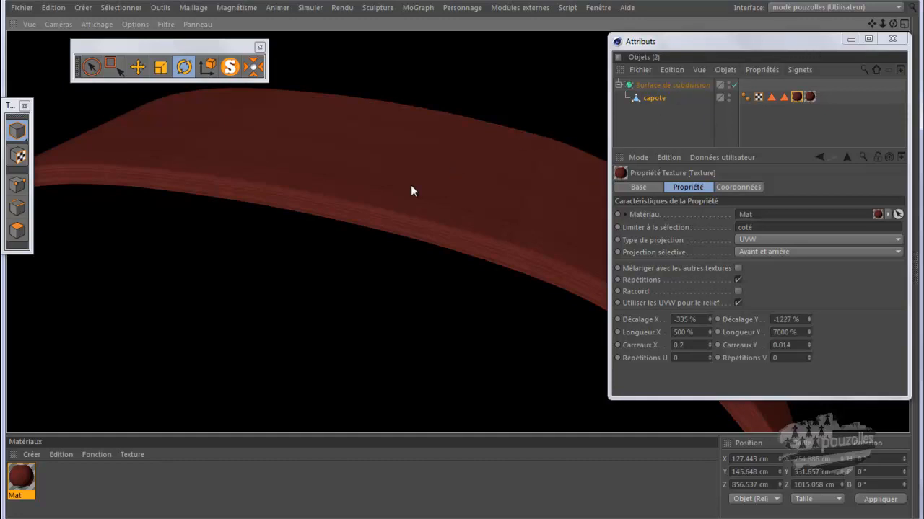
Step: Try a slightly different X length on the coté texture and set it back to 500 %
{"action": "scroll", "coordinate": [405, 229], "scroll_direction": "up", "scroll_amount": 8}
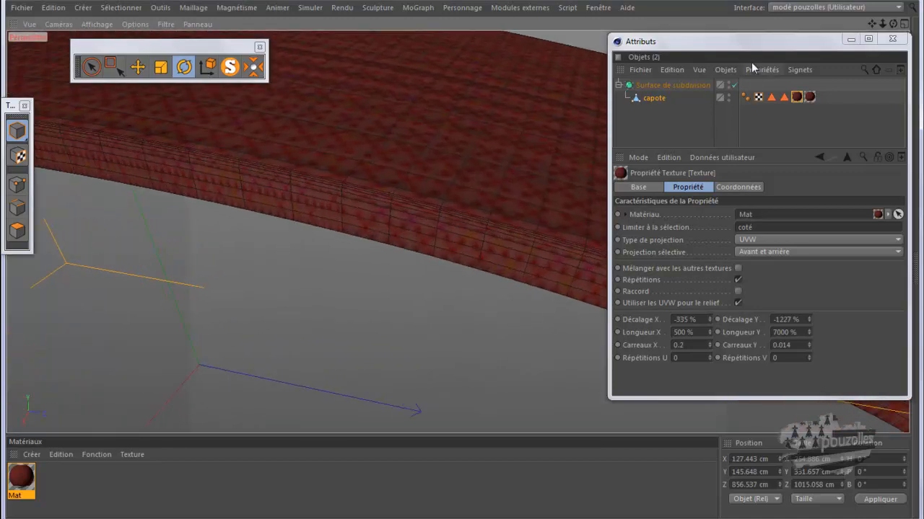
{"action": "left_click_drag", "start_coordinate": [759, 45], "coordinate": [787, 70]}
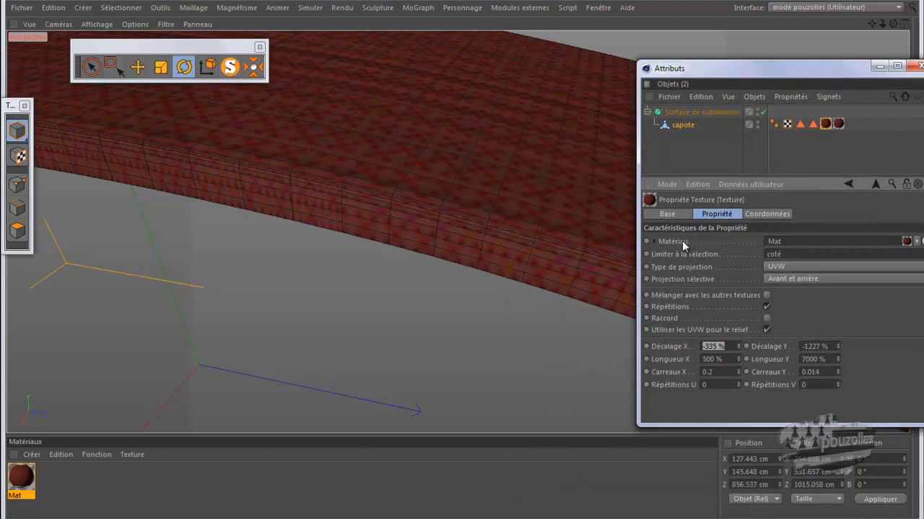
{"action": "left_click", "coordinate": [730, 359]}
{"action": "mouse_move", "coordinate": [740, 356]}
{"action": "left_mouse_down"}
{"action": "mouse_move", "coordinate": [741, 347]}
{"action": "mouse_move", "coordinate": [739, 358]}
{"action": "left_mouse_up"}
{"action": "double_click", "coordinate": [717, 358]}
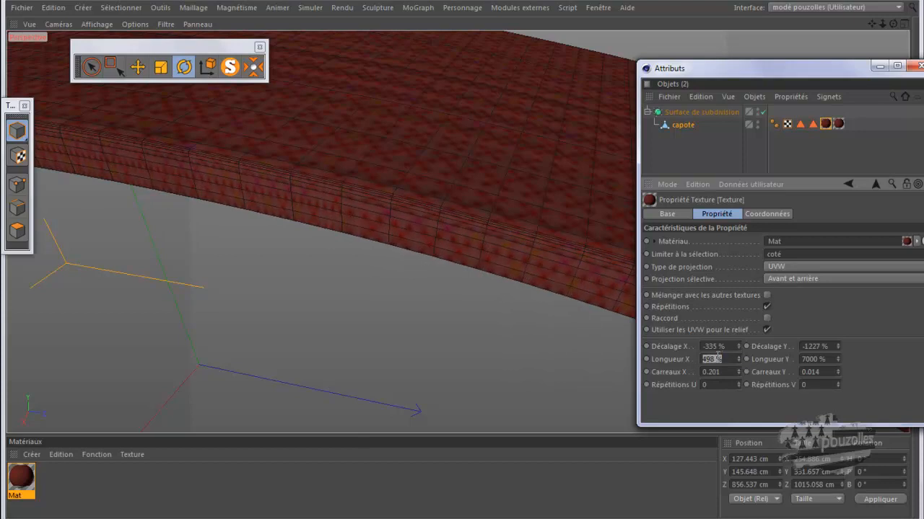
{"action": "type", "text": "5"}
{"action": "key", "text": "Return"}
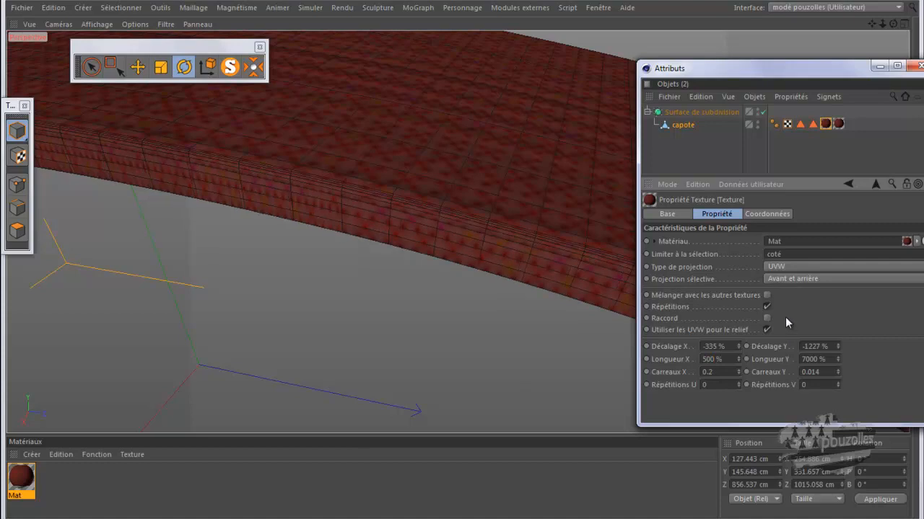
Step: Select the Mat texture limited to dessus, with the whole capote in view
{"action": "left_click", "coordinate": [839, 126]}
{"action": "scroll", "coordinate": [404, 355], "scroll_direction": "down", "scroll_amount": 2}
{"action": "left_click_drag", "start_coordinate": [403, 355], "coordinate": [408, 220], "text": "alt"}
{"action": "scroll", "coordinate": [408, 221], "scroll_direction": "down", "scroll_amount": 1}
{"action": "left_click_drag", "start_coordinate": [871, 24], "coordinate": [462, 259]}
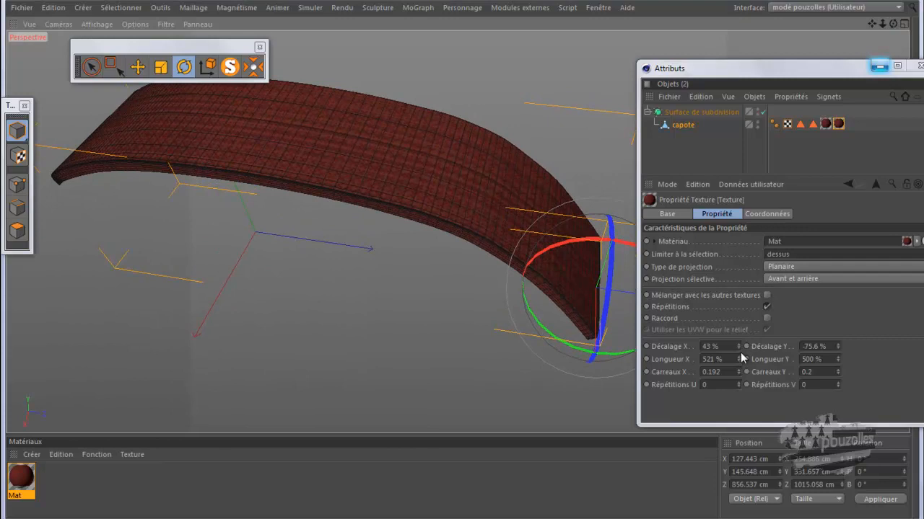
{"action": "left_click", "coordinate": [839, 124]}
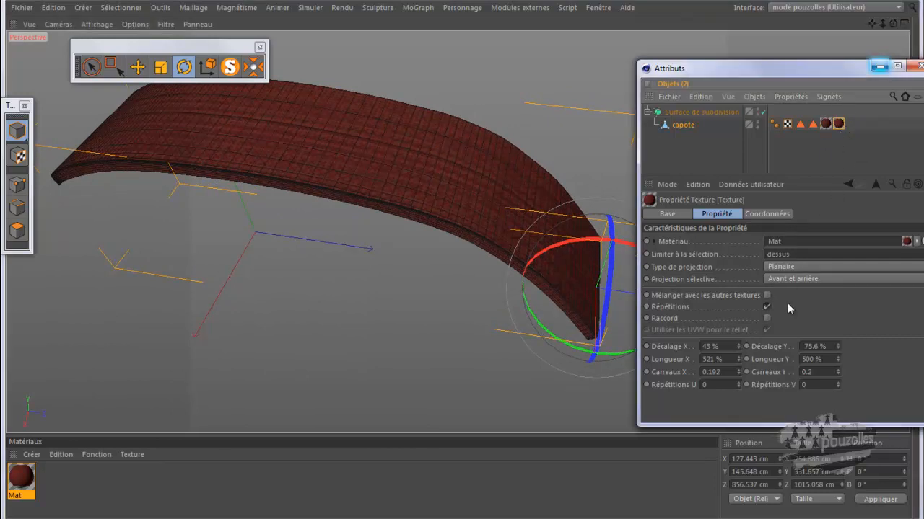
Step: Try an X length of 1889 % on the dessus texture, render it, undo the change and render again
{"action": "left_click", "coordinate": [739, 358]}
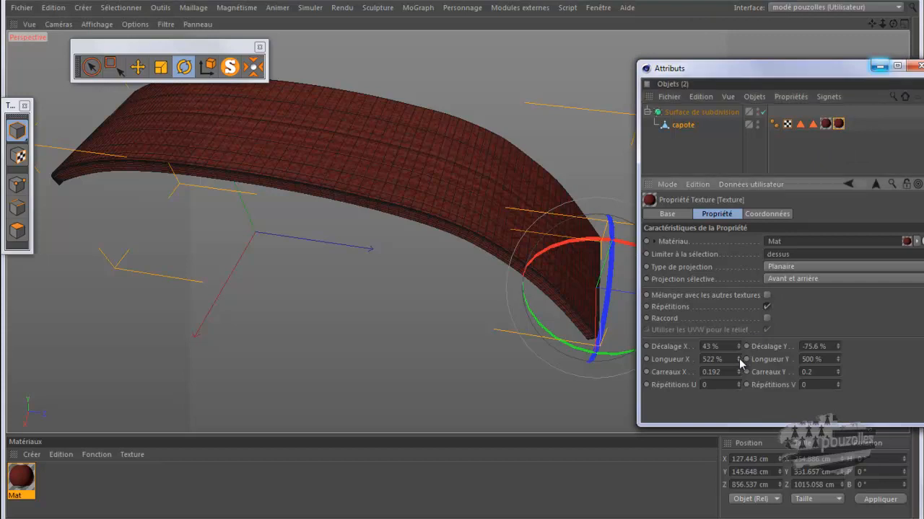
{"action": "mouse_move", "coordinate": [744, 350]}
{"action": "left_mouse_down"}
{"action": "mouse_move", "coordinate": [747, 311]}
{"action": "mouse_move", "coordinate": [745, 356]}
{"action": "mouse_move", "coordinate": [759, 354]}
{"action": "mouse_move", "coordinate": [753, 311]}
{"action": "mouse_move", "coordinate": [759, 370]}
{"action": "mouse_move", "coordinate": [880, 302]}
{"action": "mouse_move", "coordinate": [742, 360]}
{"action": "left_mouse_up"}
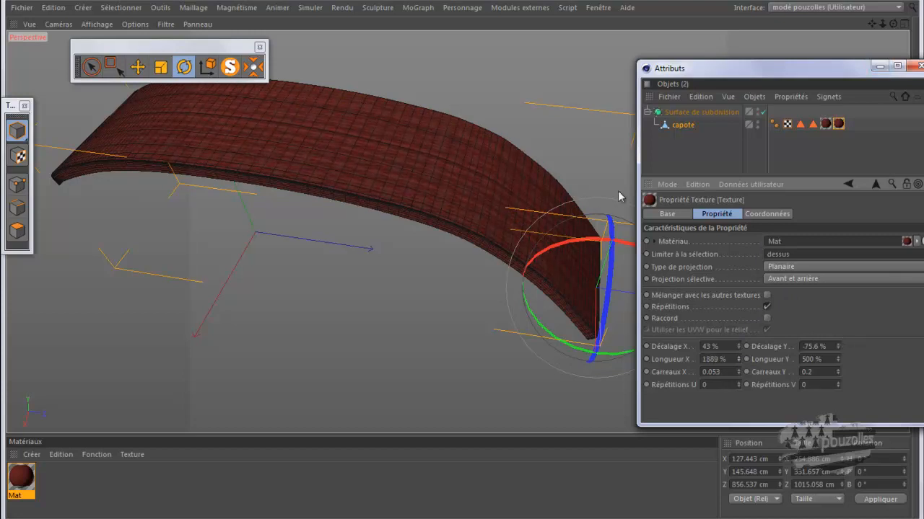
{"action": "left_click", "coordinate": [262, 149]}
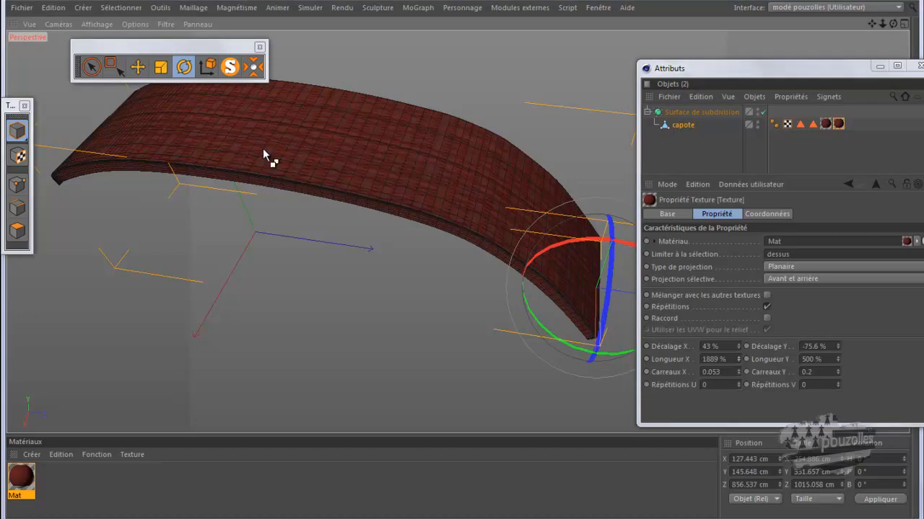
{"action": "key", "text": "ctrl+r"}
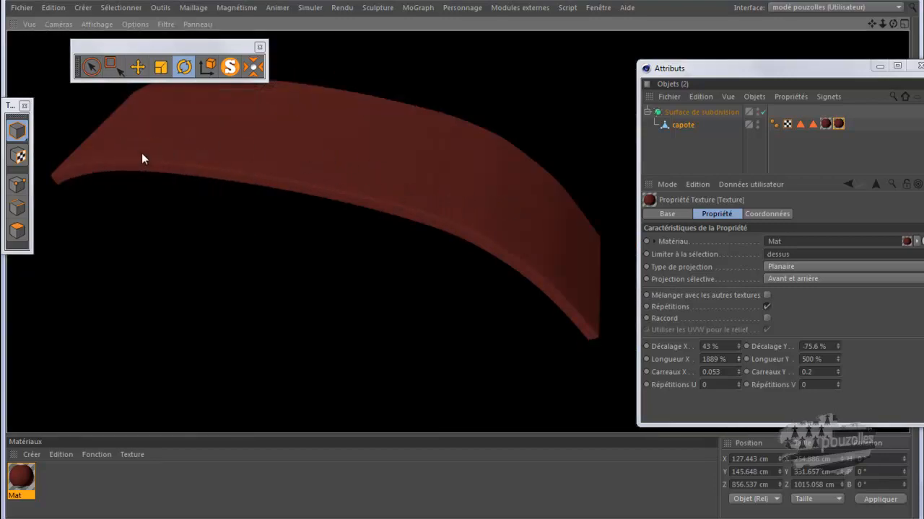
{"action": "key", "text": "ctrl+z"}
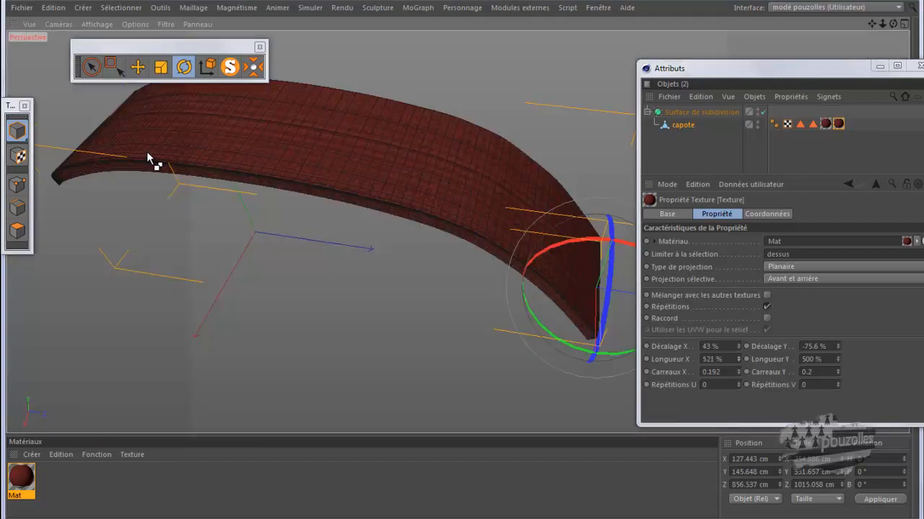
{"action": "key", "text": "ctrl+r"}
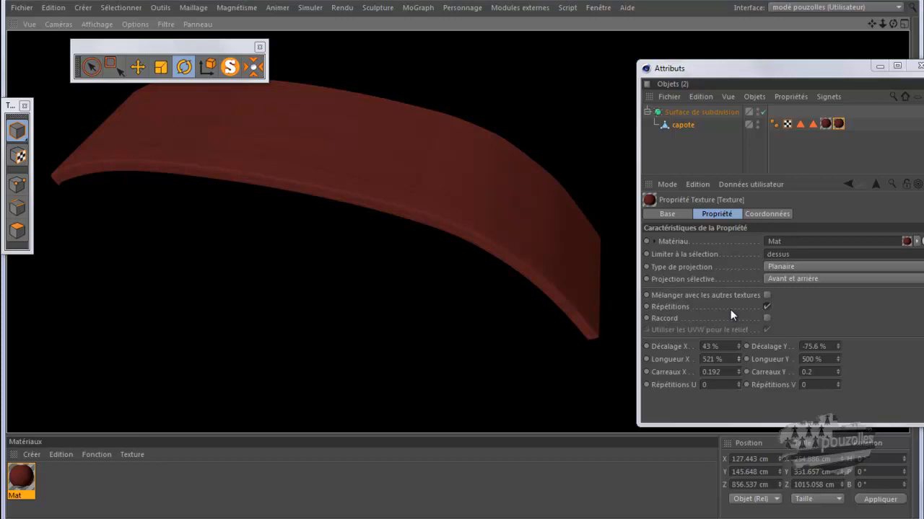
Step: Try Y lengths of 1107 % and 700 % on the dessus texture and restore 500 %
{"action": "left_click", "coordinate": [837, 358]}
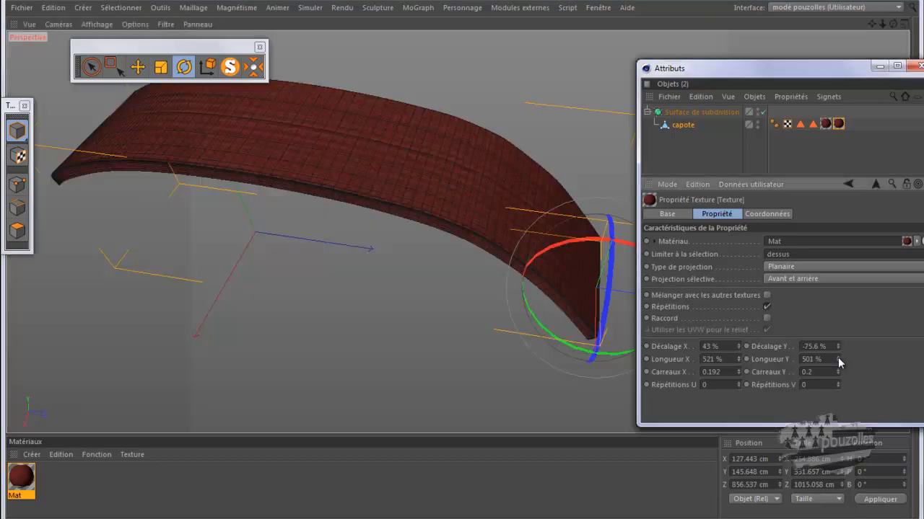
{"action": "mouse_move", "coordinate": [838, 356]}
{"action": "left_mouse_down"}
{"action": "mouse_move", "coordinate": [850, 267]}
{"action": "mouse_move", "coordinate": [839, 356]}
{"action": "left_mouse_up"}
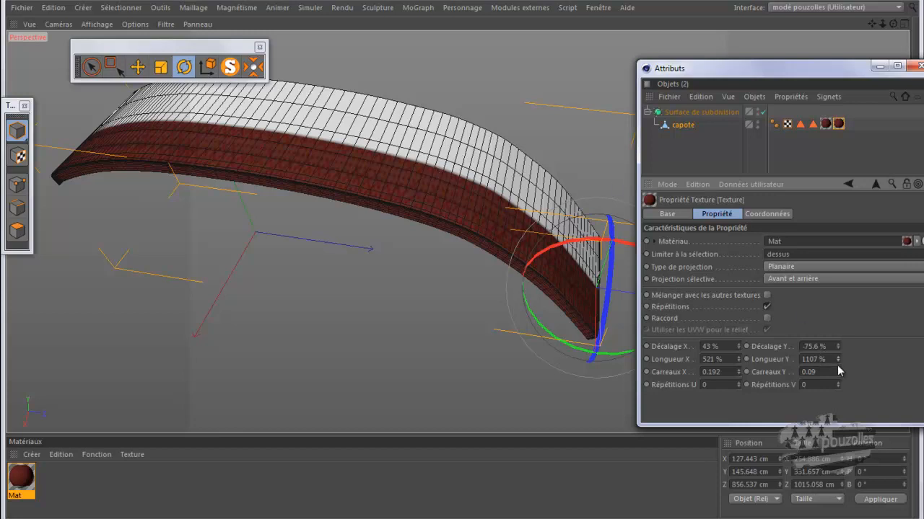
{"action": "mouse_move", "coordinate": [838, 360]}
{"action": "left_mouse_down"}
{"action": "mouse_move", "coordinate": [837, 409]}
{"action": "mouse_move", "coordinate": [838, 357]}
{"action": "left_mouse_up"}
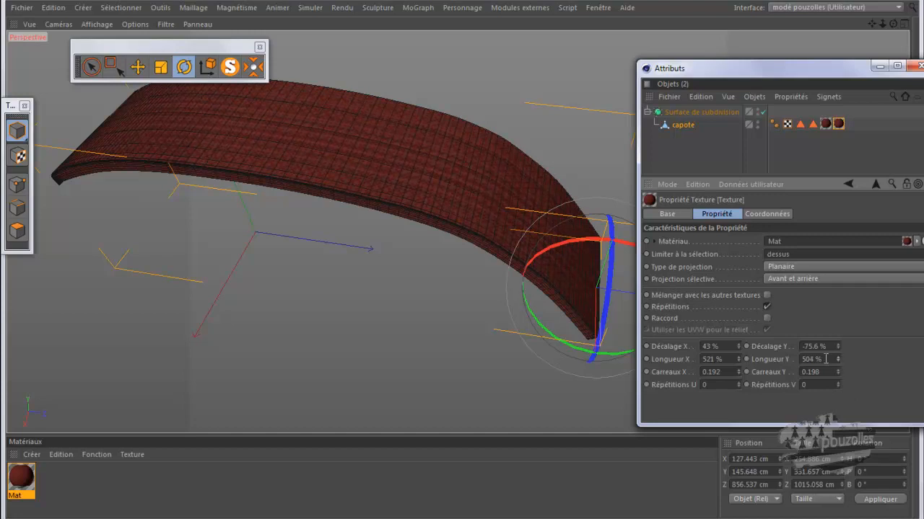
{"action": "left_click", "coordinate": [822, 359]}
{"action": "type", "text": "700"}
{"action": "key", "text": "Return"}
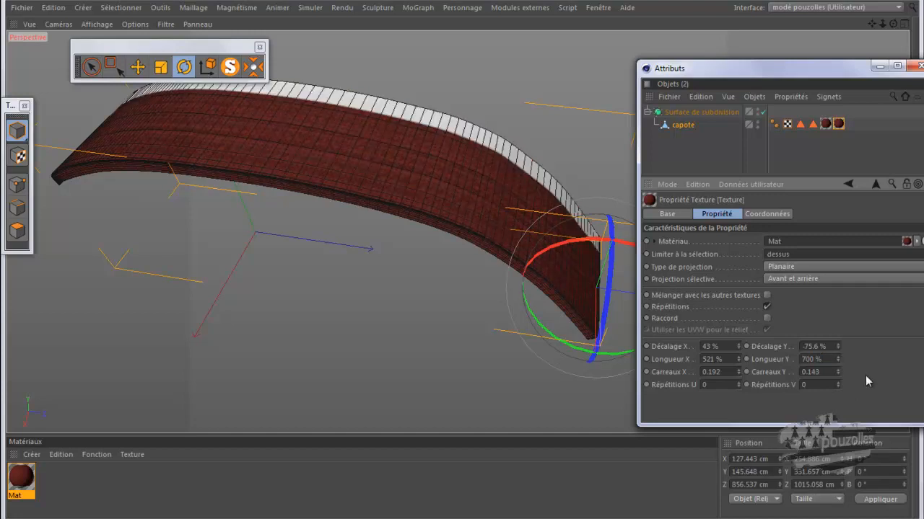
{"action": "left_click", "coordinate": [817, 360]}
{"action": "type", "text": "500"}
{"action": "key", "text": "Return"}
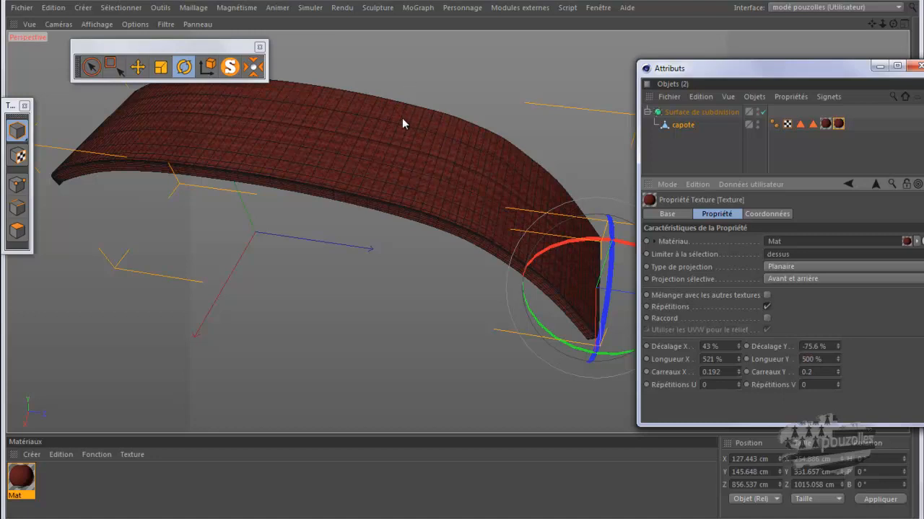
Step: Switch to Texture mode and examine how the dessus projection grid covers the capote in perspective and from above
{"action": "left_click", "coordinate": [17, 155]}
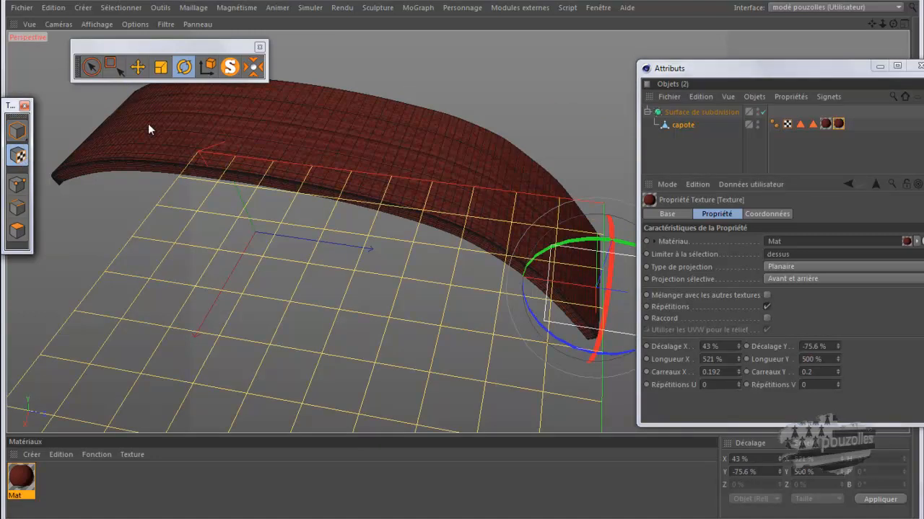
{"action": "left_click_drag", "start_coordinate": [365, 149], "coordinate": [526, 121], "text": "alt"}
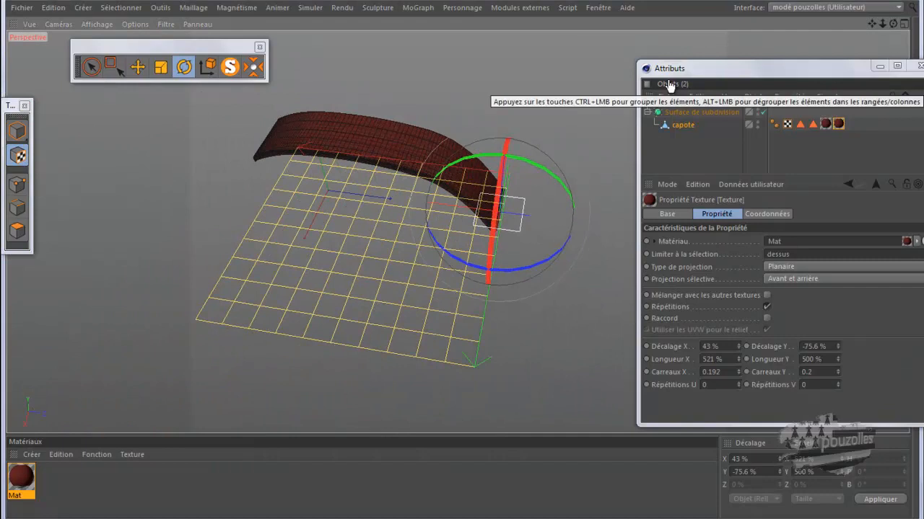
{"action": "left_click_drag", "start_coordinate": [894, 24], "coordinate": [462, 260]}
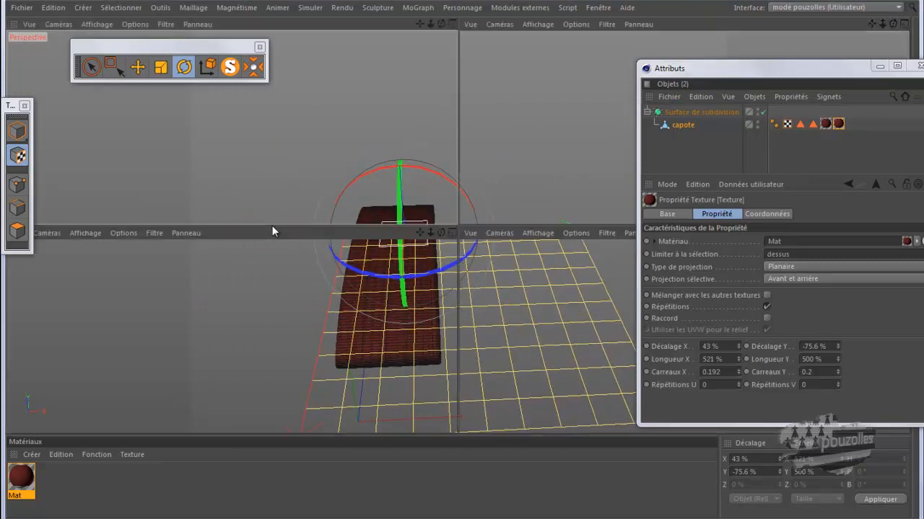
{"action": "middle_click", "coordinate": [271, 226]}
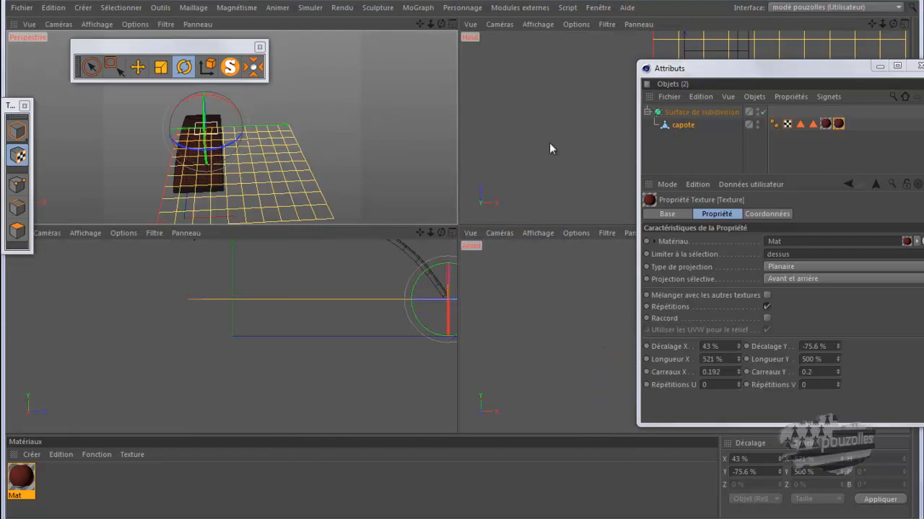
{"action": "middle_click", "coordinate": [523, 146]}
{"action": "middle_click_drag", "start_coordinate": [412, 185], "coordinate": [102, 282], "text": "alt"}
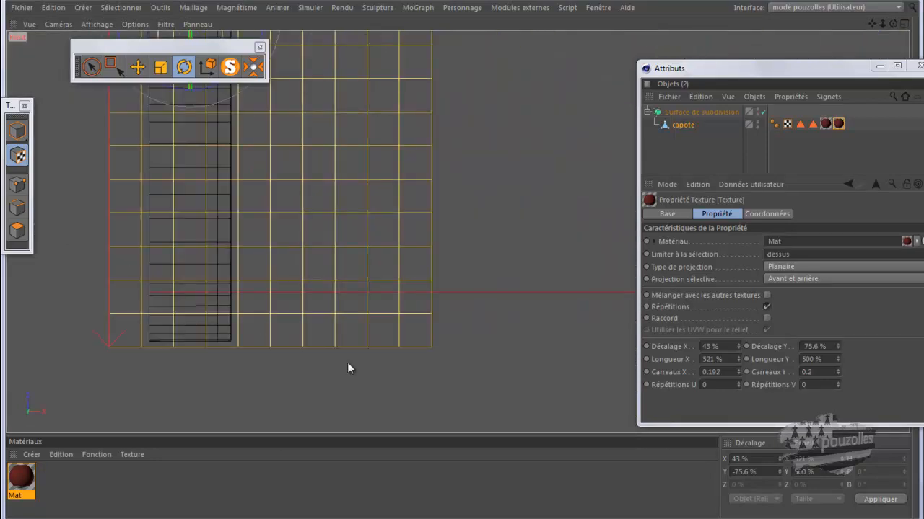
{"action": "scroll", "coordinate": [559, 169], "scroll_direction": "down", "scroll_amount": 2}
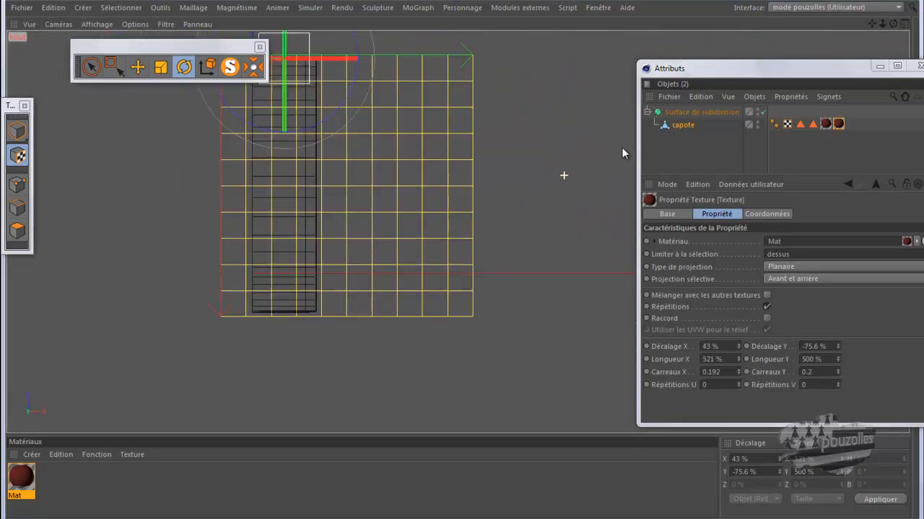
{"action": "scroll", "coordinate": [270, 217], "scroll_direction": "up", "scroll_amount": 3}
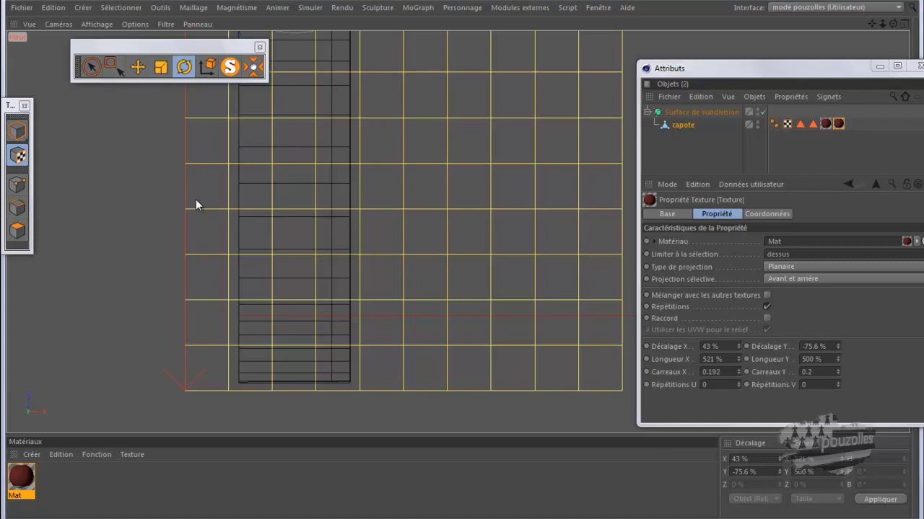
Step: Render a close perspective view along the length of the capote to examine the dessus weave
{"action": "middle_click", "coordinate": [109, 184]}
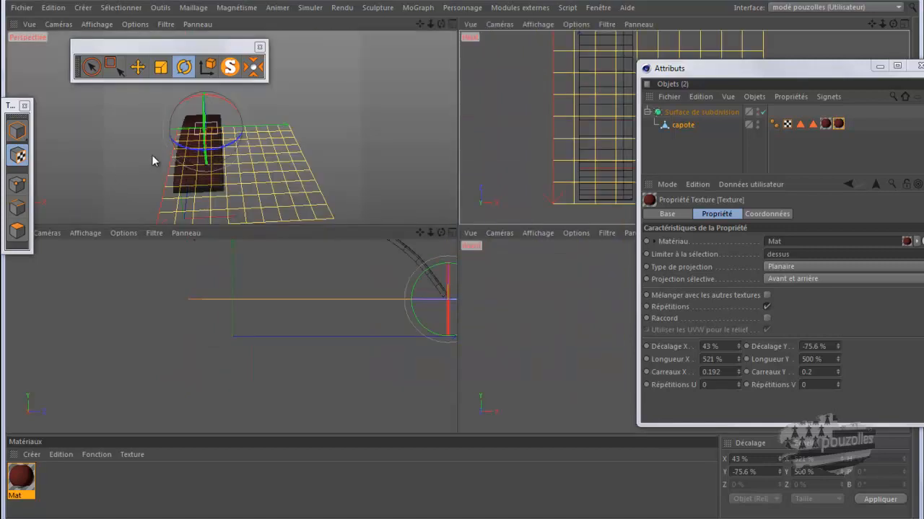
{"action": "middle_click", "coordinate": [170, 165]}
{"action": "scroll", "coordinate": [383, 322], "scroll_direction": "up", "scroll_amount": 6}
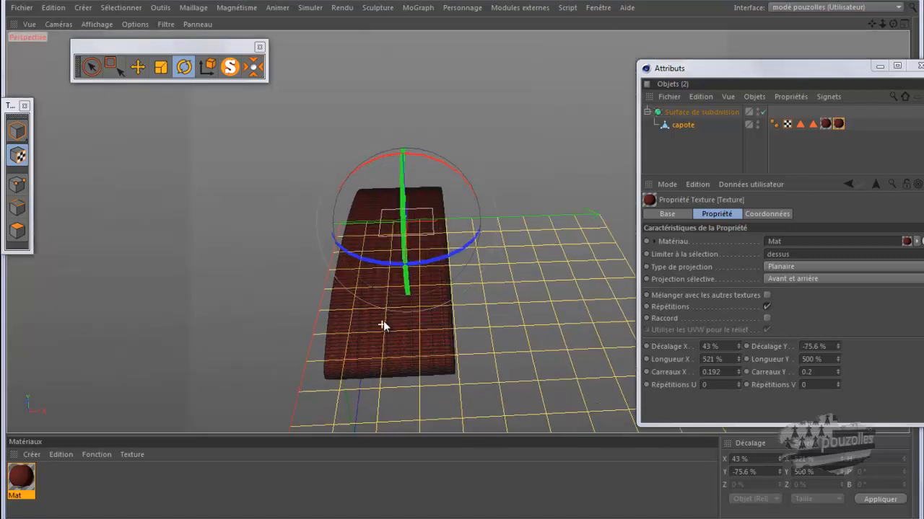
{"action": "scroll", "coordinate": [383, 322], "scroll_direction": "up", "scroll_amount": 6}
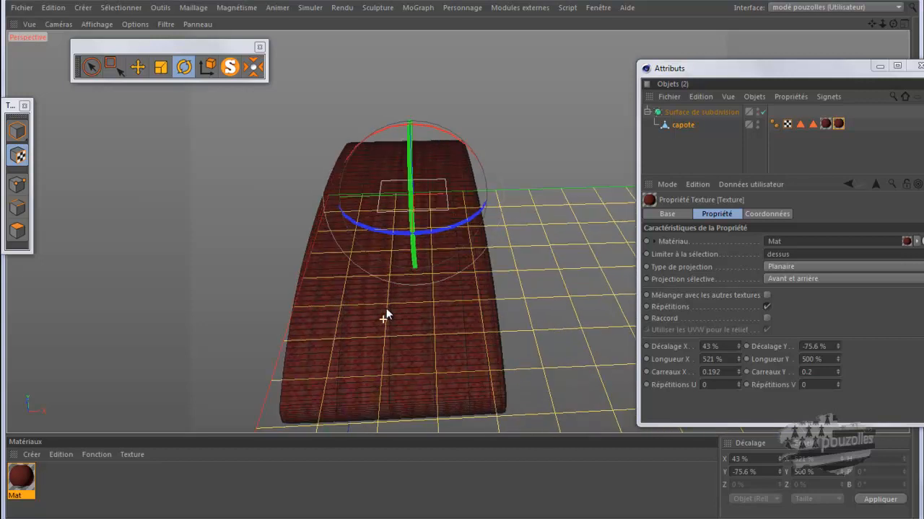
{"action": "key", "text": "ctrl+r"}
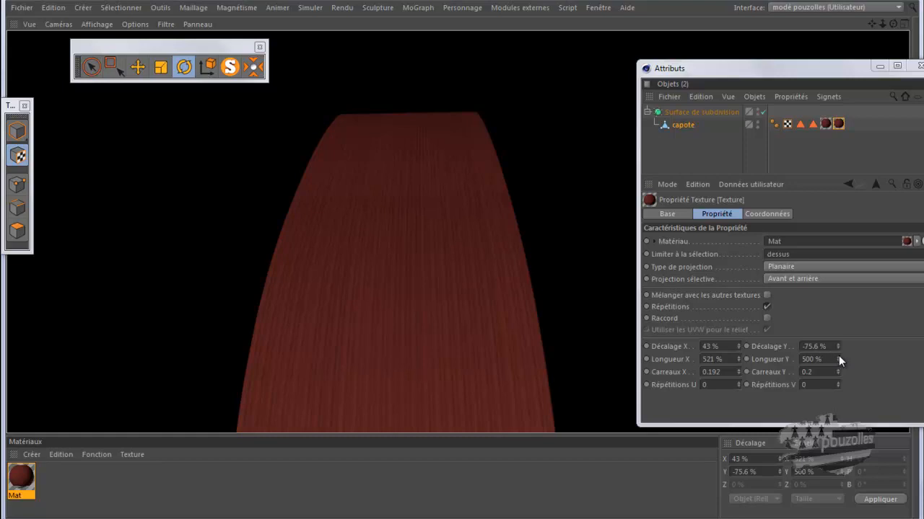
Step: Set the dessus texture's Y length to 800 % and Y offset to -113.6 %, and render the capote
{"action": "double_click", "coordinate": [809, 359]}
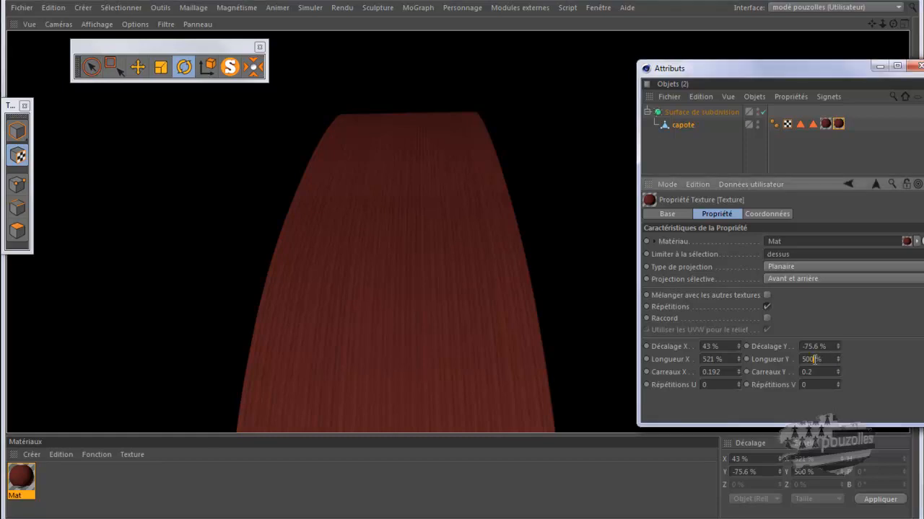
{"action": "type", "text": "8"}
{"action": "type", "text": "00"}
{"action": "key", "text": "Return"}
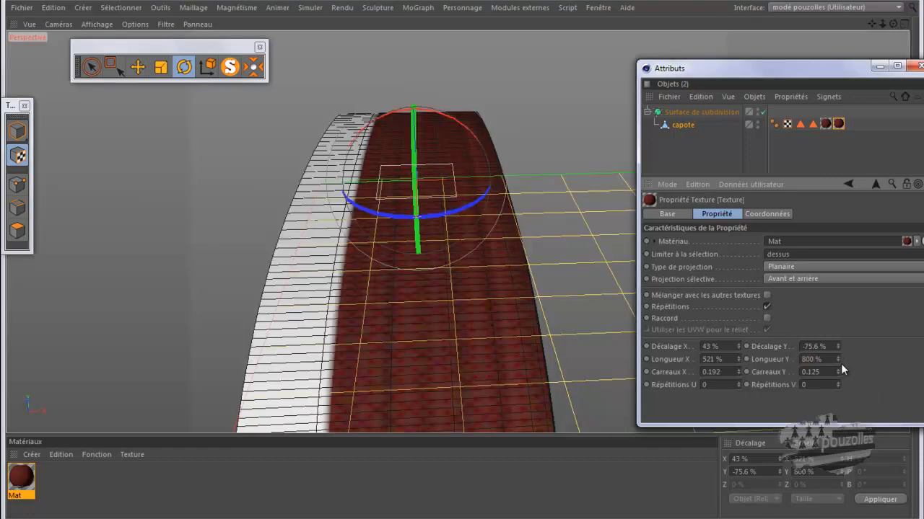
{"action": "left_click_drag", "start_coordinate": [840, 348], "coordinate": [838, 347]}
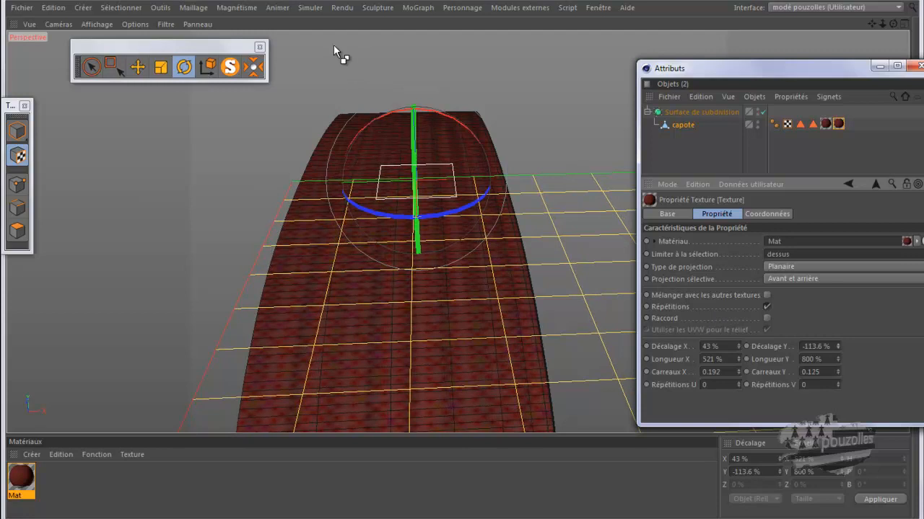
{"action": "key", "text": "ctrl+r"}
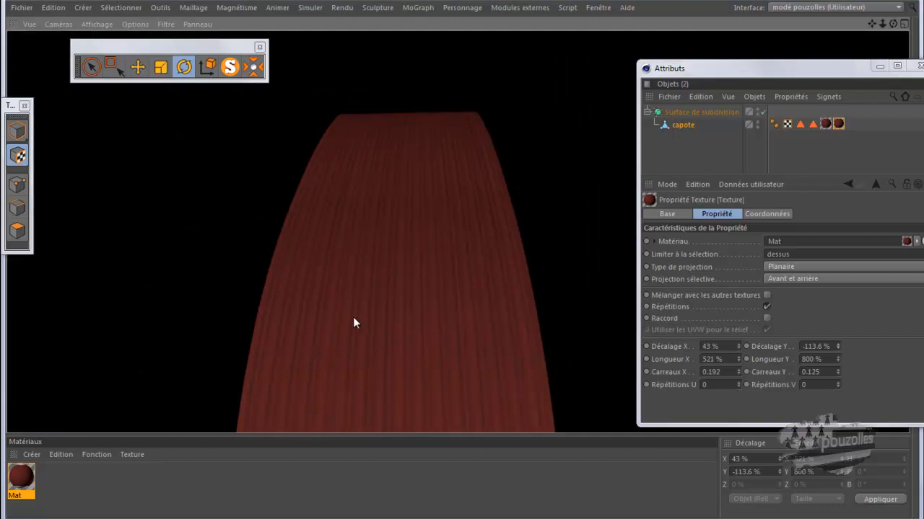
Step: Render the capote from an oblique side view to compare the top and edge textures
{"action": "scroll", "coordinate": [388, 189], "scroll_direction": "down", "scroll_amount": 3}
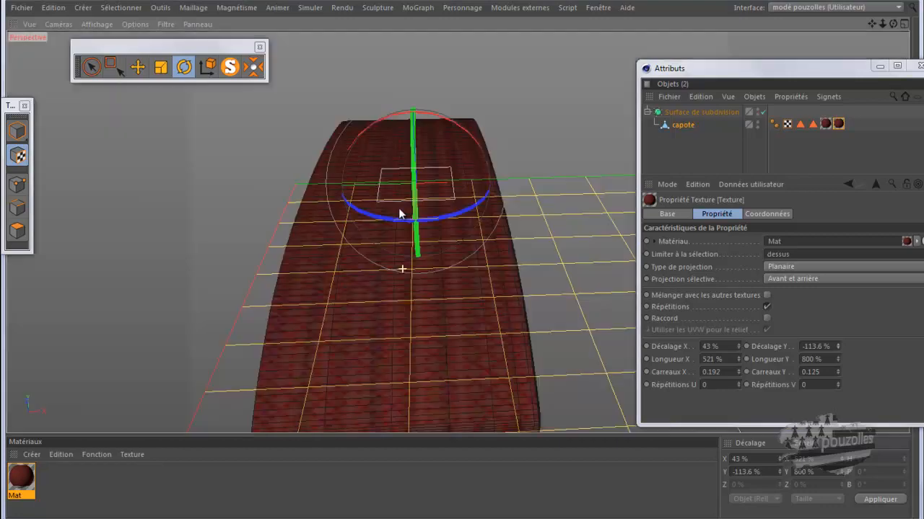
{"action": "left_click_drag", "start_coordinate": [892, 28], "coordinate": [462, 261]}
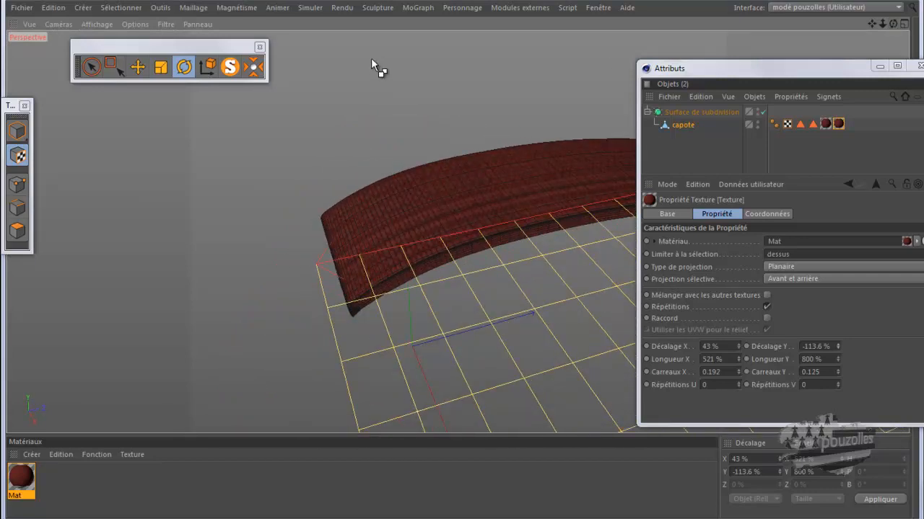
{"action": "key", "text": "ctrl+r"}
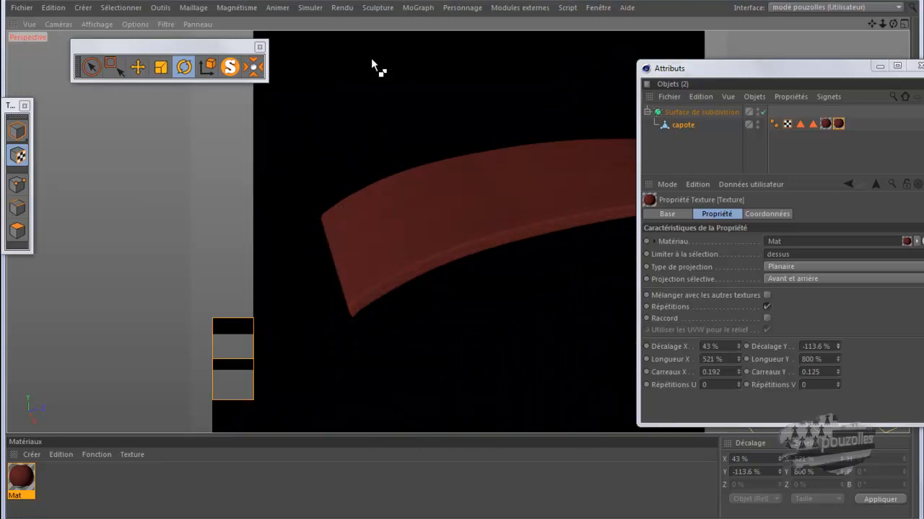
Step: Render a close, low side view of the capote to examine the weave along its edge
{"action": "scroll", "coordinate": [525, 239], "scroll_direction": "up", "scroll_amount": 8}
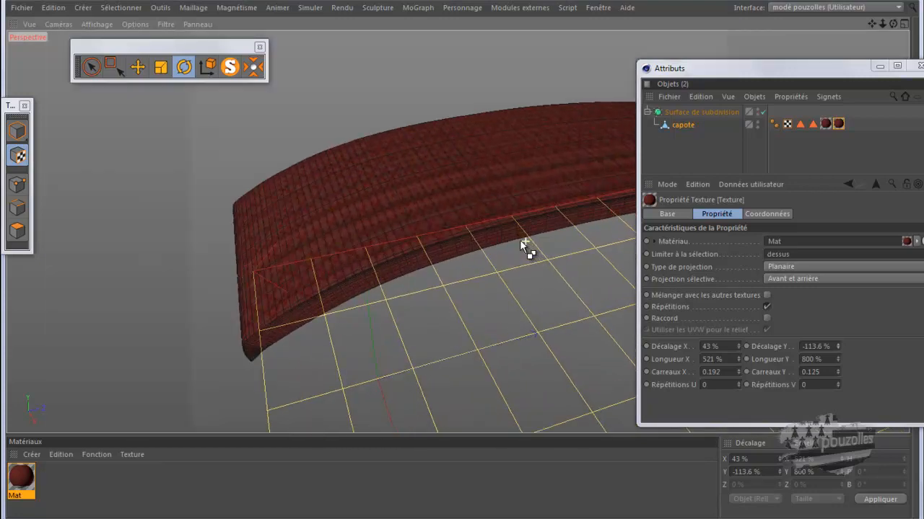
{"action": "left_click_drag", "start_coordinate": [893, 24], "coordinate": [408, 186]}
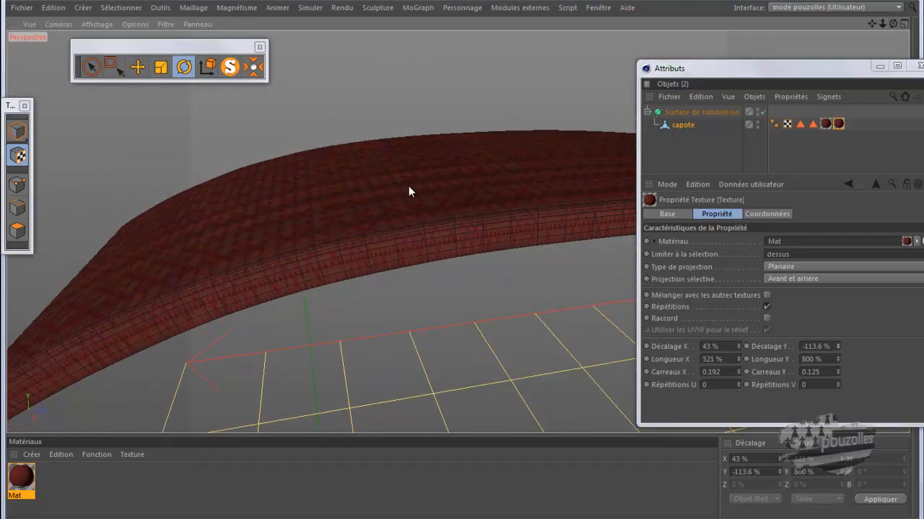
{"action": "key", "text": "ctrl+r"}
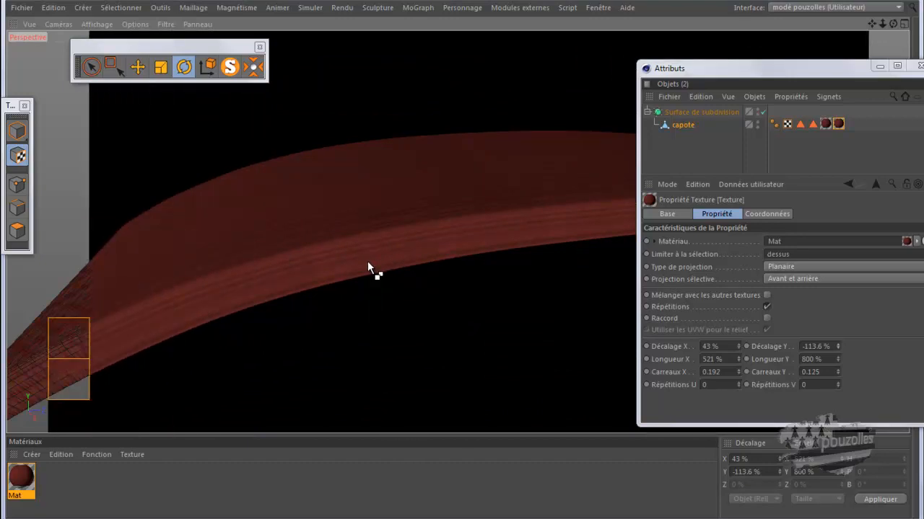
{"action": "scroll", "coordinate": [365, 262], "scroll_direction": "down", "scroll_amount": 2}
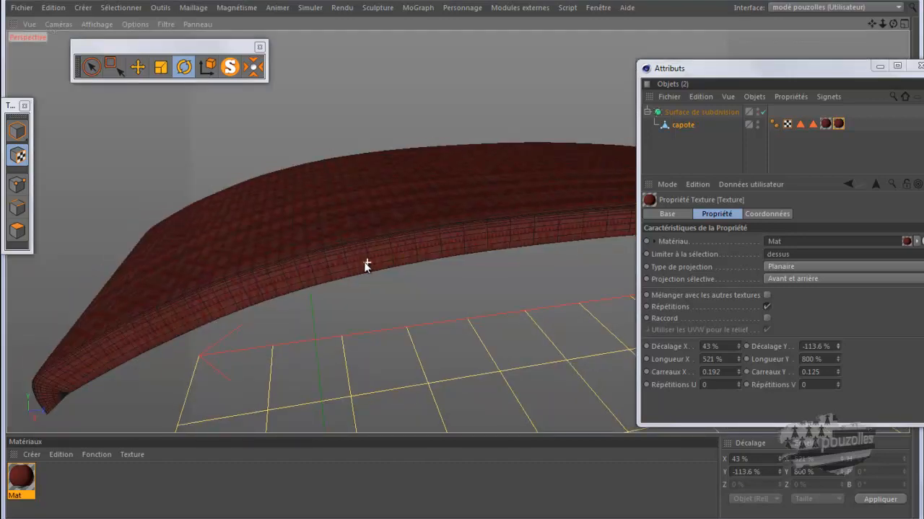
{"action": "scroll", "coordinate": [364, 262], "scroll_direction": "up", "scroll_amount": 2}
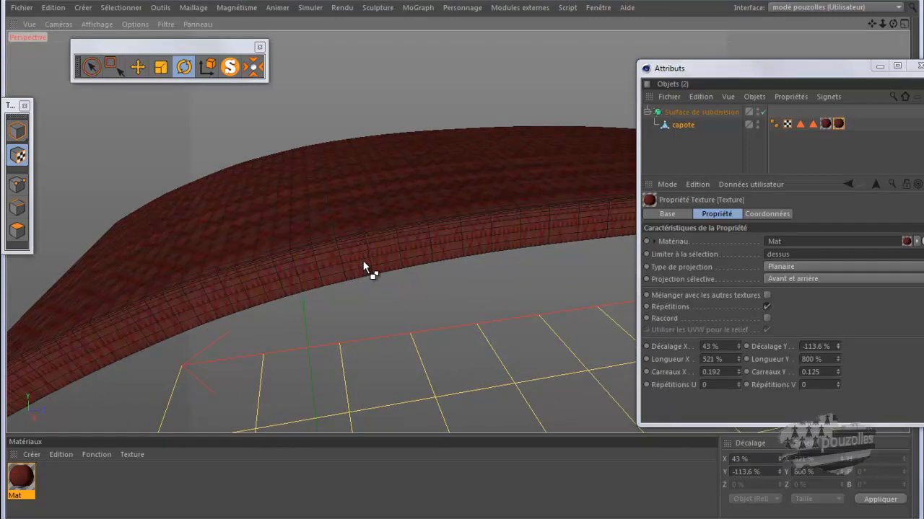
{"action": "key", "text": "ctrl+r"}
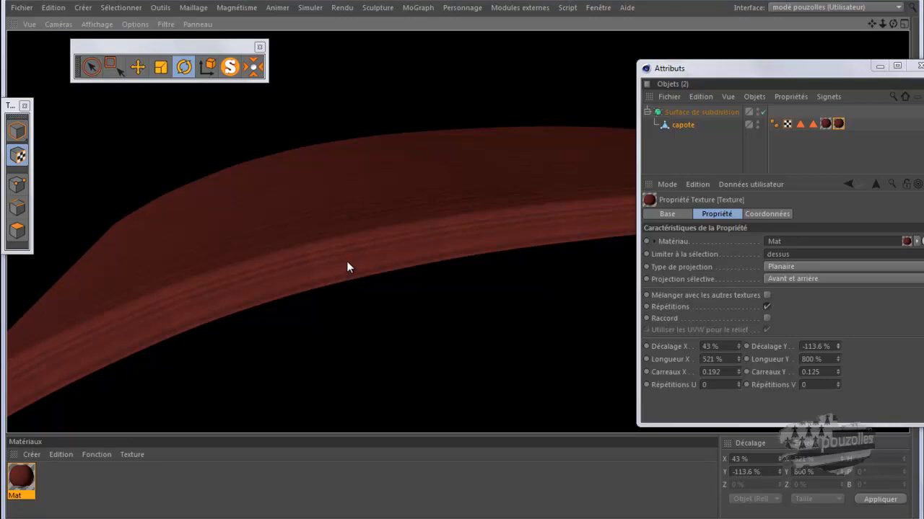
Step: Set the coté texture's Y length to 6000 % and render the capote
{"action": "left_click", "coordinate": [825, 123]}
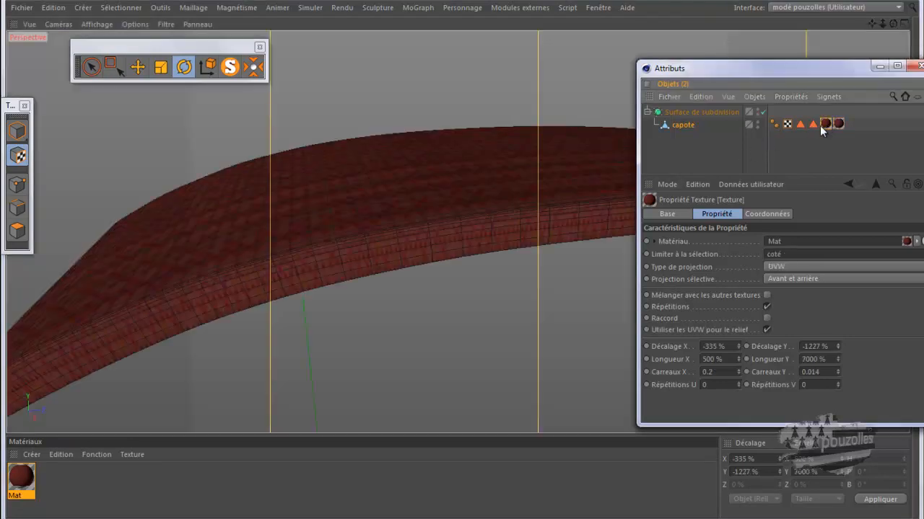
{"action": "left_click", "coordinate": [738, 361]}
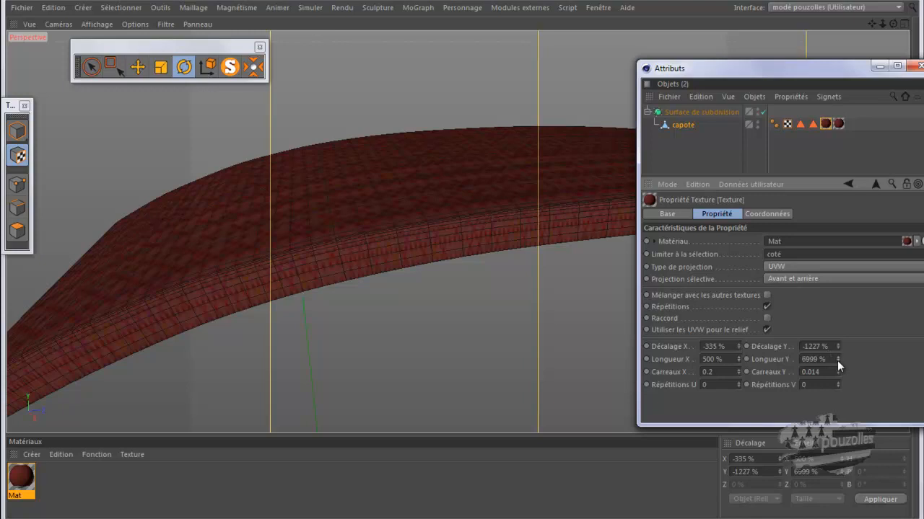
{"action": "left_click", "coordinate": [837, 361]}
{"action": "type", "text": "6000"}
{"action": "key", "text": "Return"}
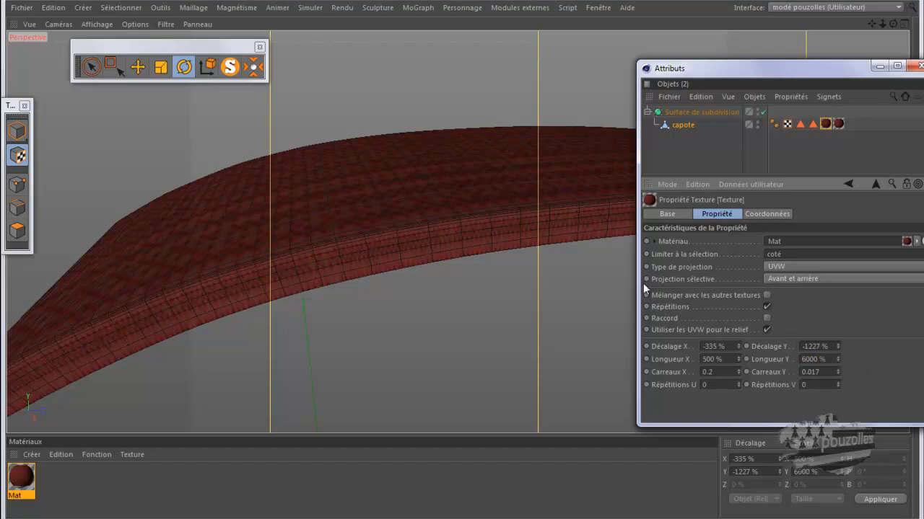
{"action": "key", "text": "ctrl+r"}
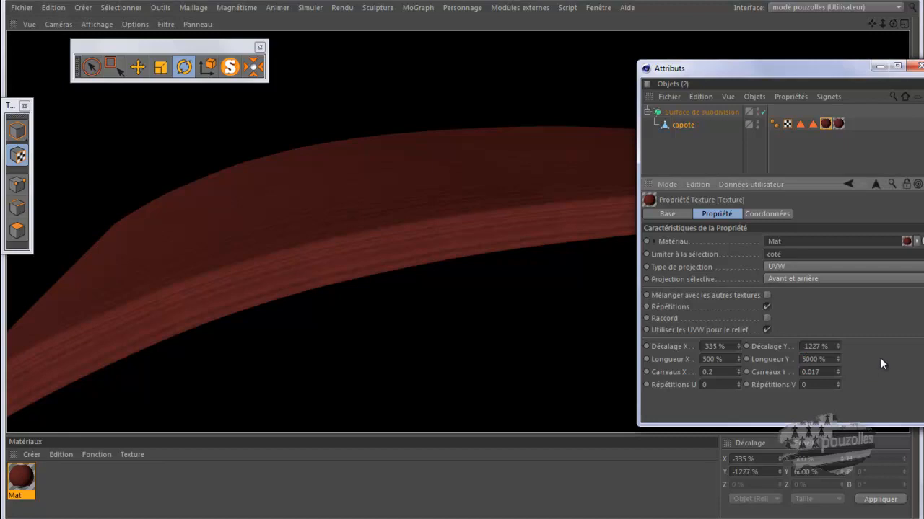
Step: Set the coté texture's Y length to 5000 % and render the edge again
{"action": "key", "text": "Return"}
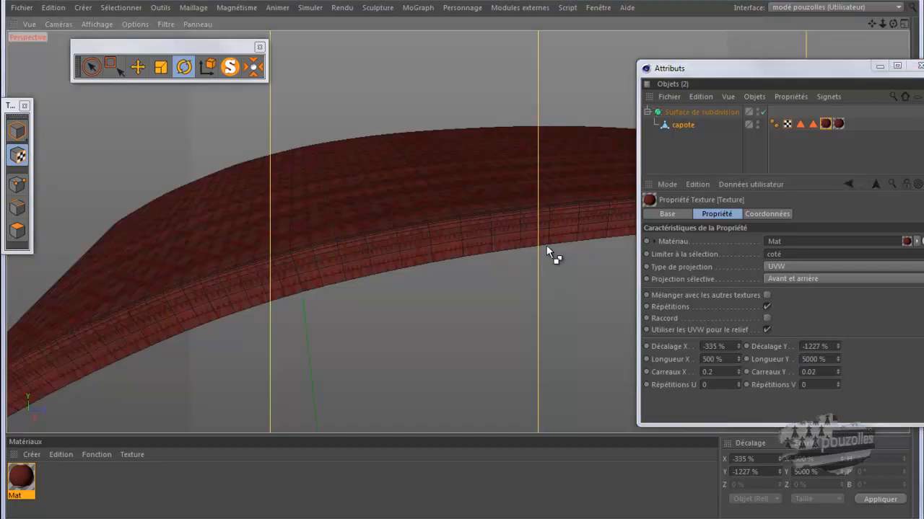
{"action": "key", "text": "ctrl+r"}
{"action": "left_click_drag", "start_coordinate": [506, 280], "coordinate": [316, 279]}
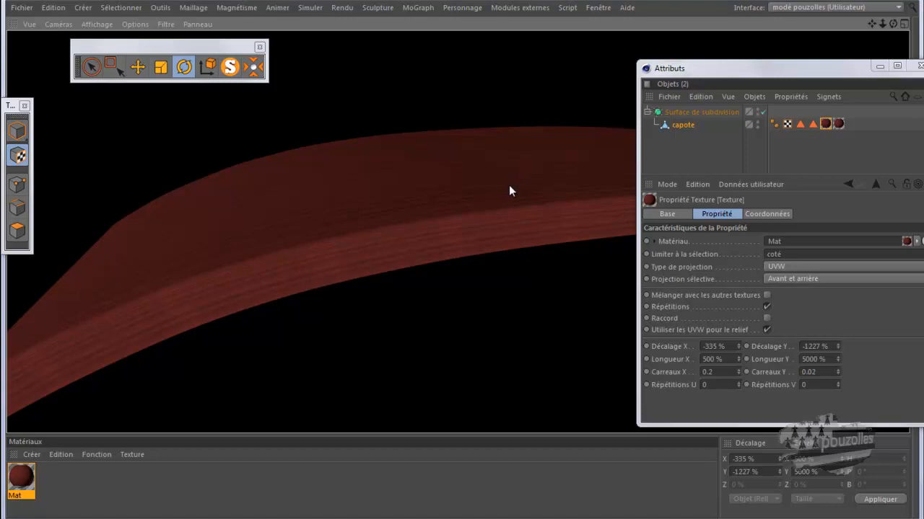
Step: Set the coté texture's X length to 800 % and render the capote
{"action": "left_click", "coordinate": [838, 124]}
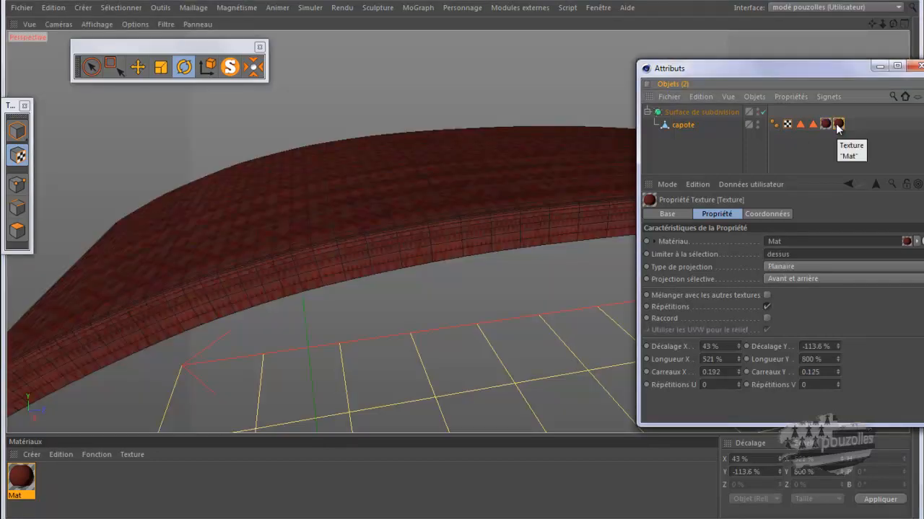
{"action": "left_click", "coordinate": [826, 125]}
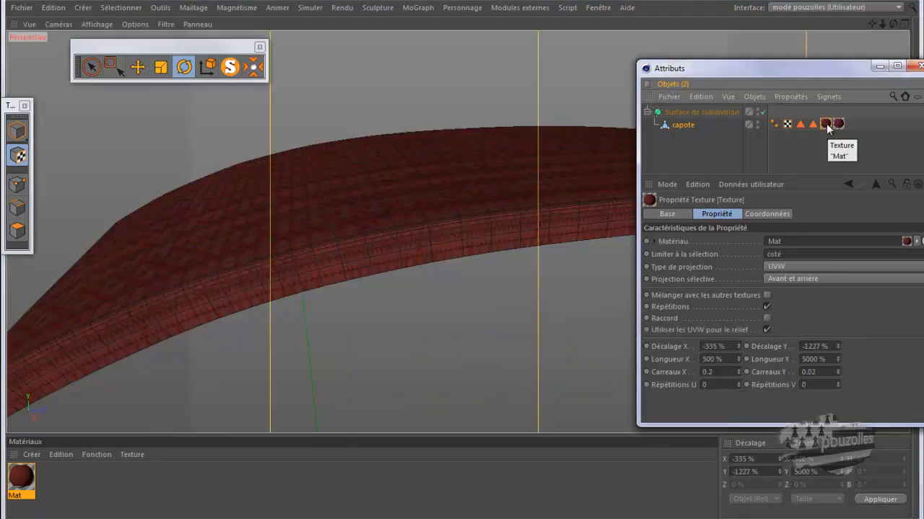
{"action": "left_click", "coordinate": [708, 361]}
{"action": "left_click_drag", "start_coordinate": [708, 362], "coordinate": [701, 363]}
{"action": "type", "text": "8"}
{"action": "key", "text": "Return"}
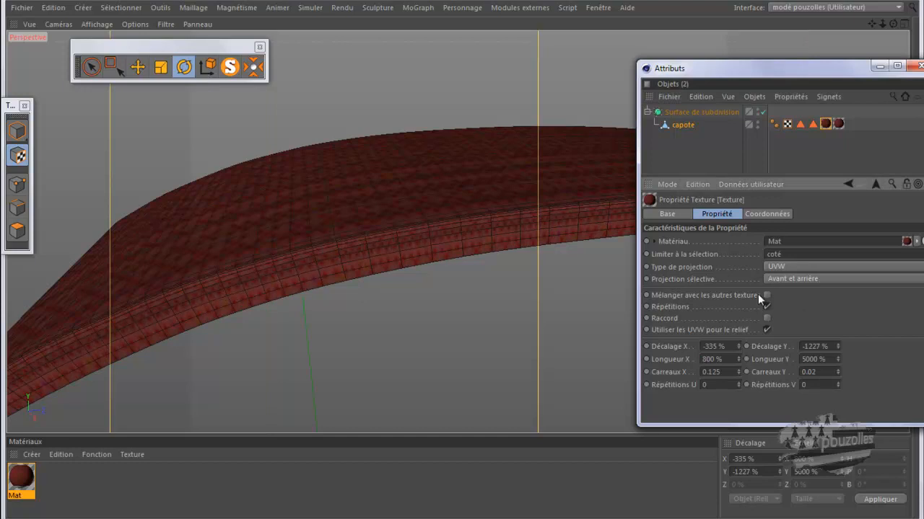
{"action": "key", "text": "alt+r"}
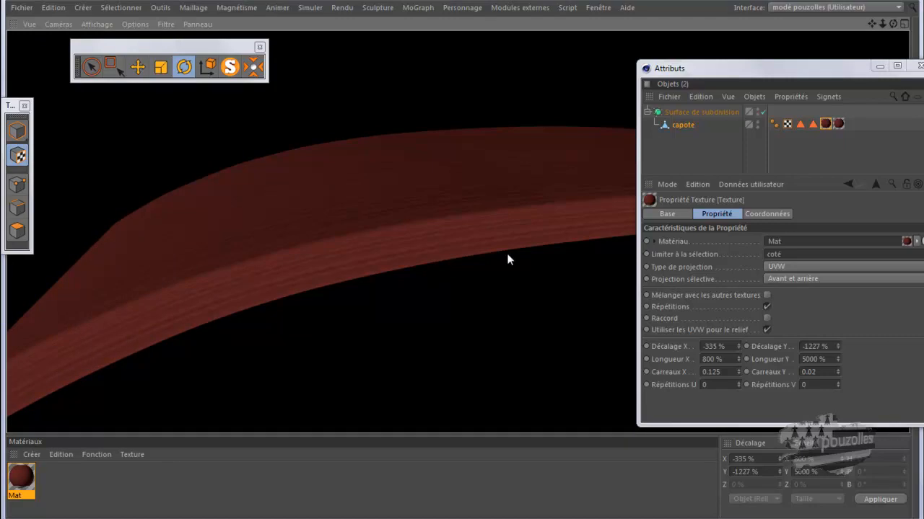
Step: Compare the coté and dessus texture settings, and set the dessus texture's Y offset to -115.6 % with its Y length at 800 %
{"action": "left_click", "coordinate": [827, 126]}
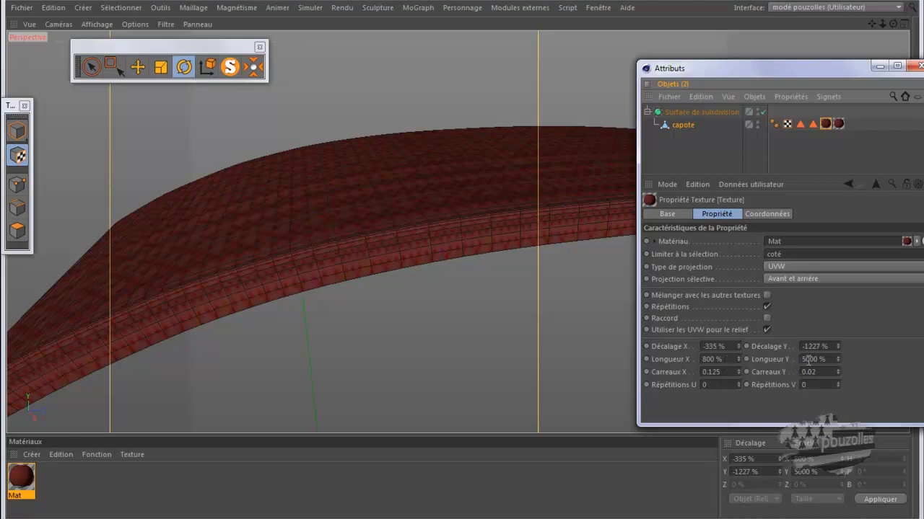
{"action": "left_click", "coordinate": [837, 124]}
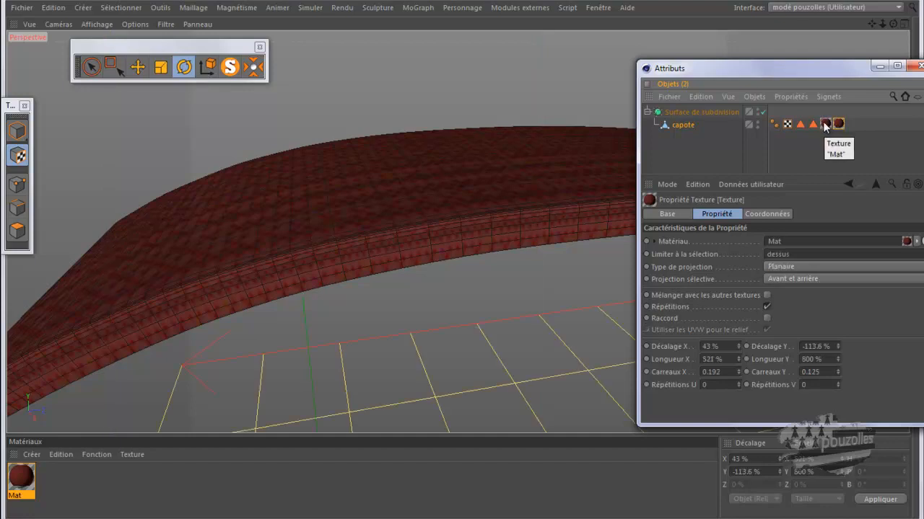
{"action": "left_click", "coordinate": [825, 124]}
{"action": "left_click", "coordinate": [840, 124]}
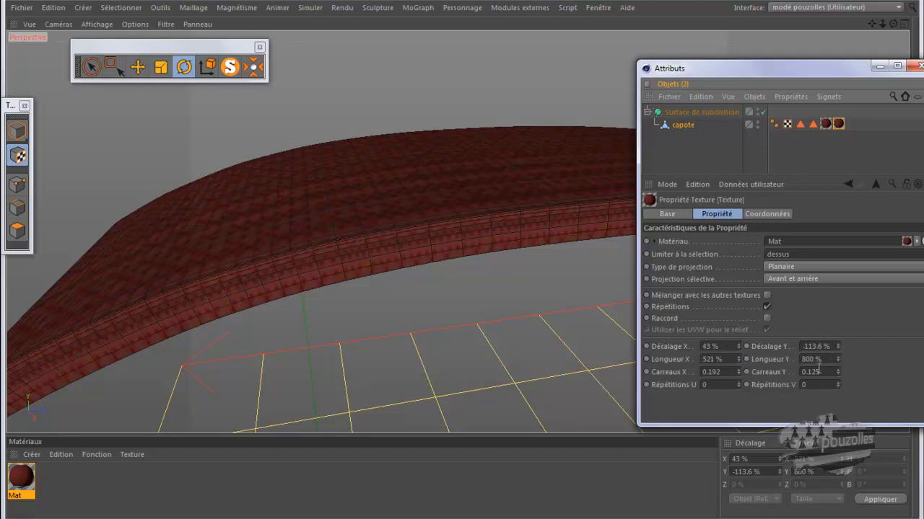
{"action": "left_click_drag", "start_coordinate": [840, 343], "coordinate": [839, 345]}
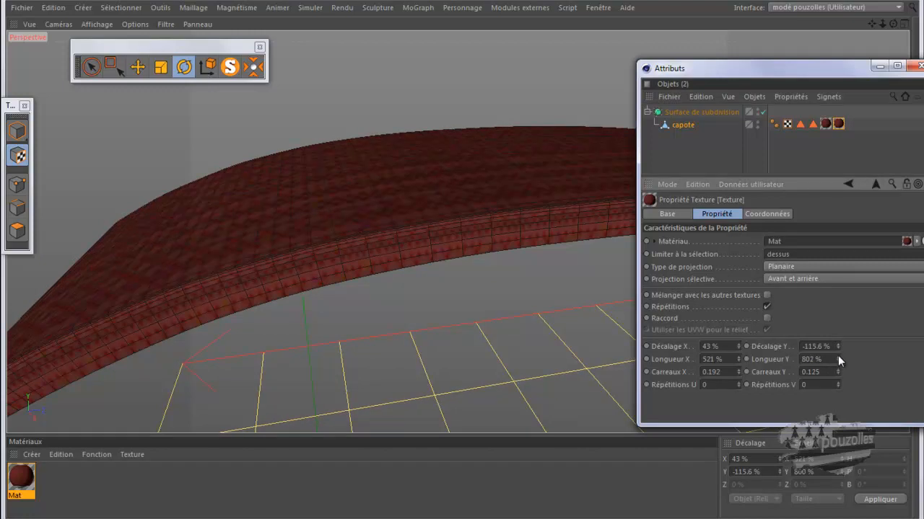
{"action": "left_click_drag", "start_coordinate": [838, 357], "coordinate": [838, 360]}
{"action": "left_click_drag", "start_coordinate": [559, 368], "coordinate": [369, 251], "text": "alt"}
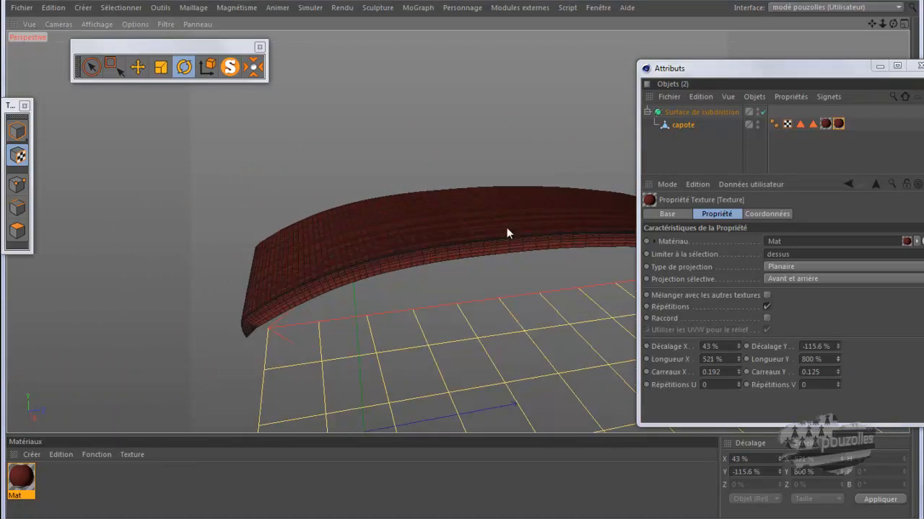
Step: Minimize the attributes window and, in Polygon mode, delete two adjacent top polygons near the lower end of the capote
{"action": "left_click", "coordinate": [880, 65]}
{"action": "left_click_drag", "start_coordinate": [457, 261], "coordinate": [456, 258]}
{"action": "left_click_drag", "start_coordinate": [871, 24], "coordinate": [154, 164]}
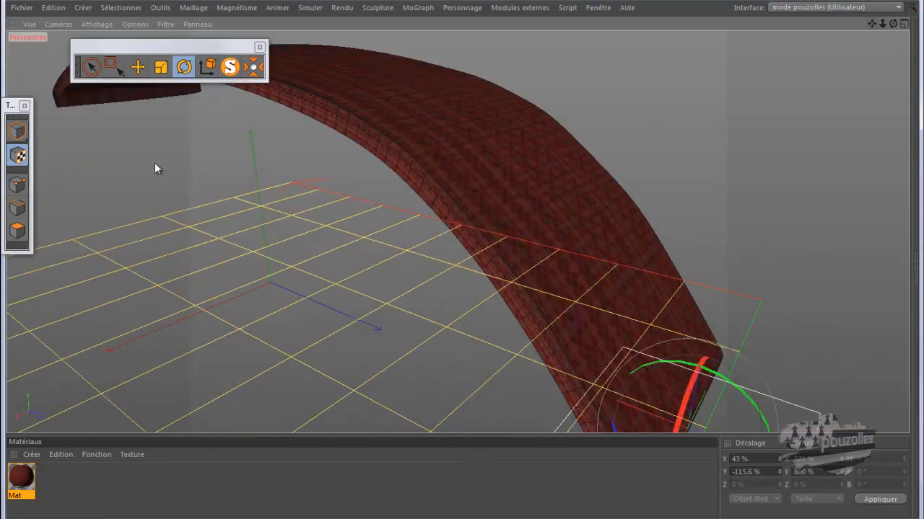
{"action": "left_click", "coordinate": [17, 230]}
{"action": "left_click", "coordinate": [625, 286]}
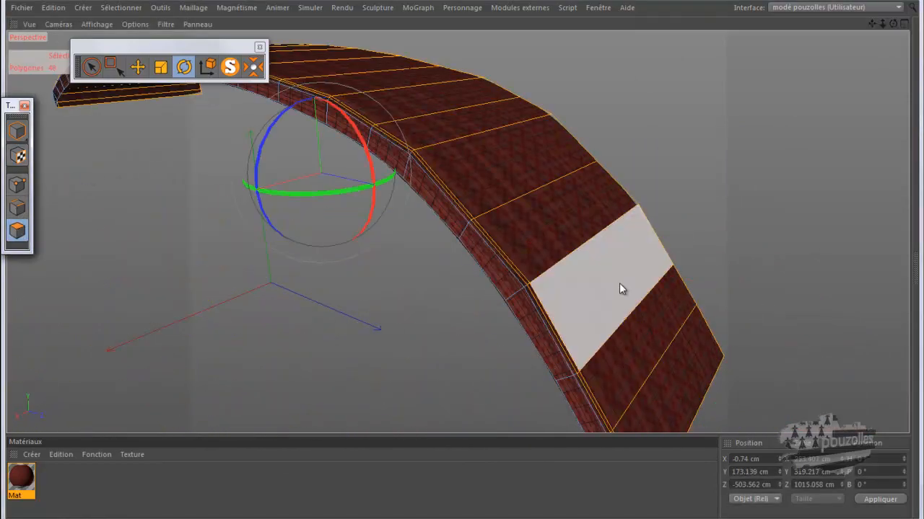
{"action": "left_click", "coordinate": [618, 285]}
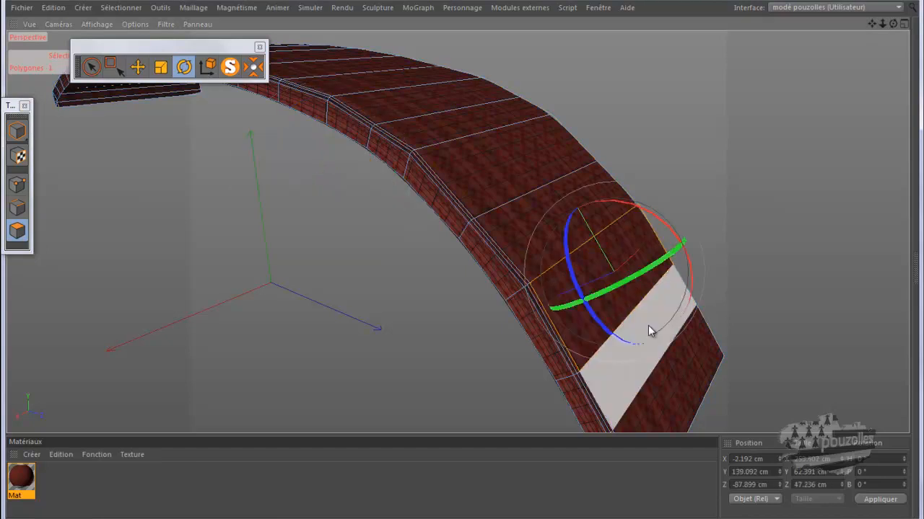
{"action": "left_click", "coordinate": [648, 326], "text": "shift"}
{"action": "left_click_drag", "start_coordinate": [433, 264], "coordinate": [461, 259], "text": "alt"}
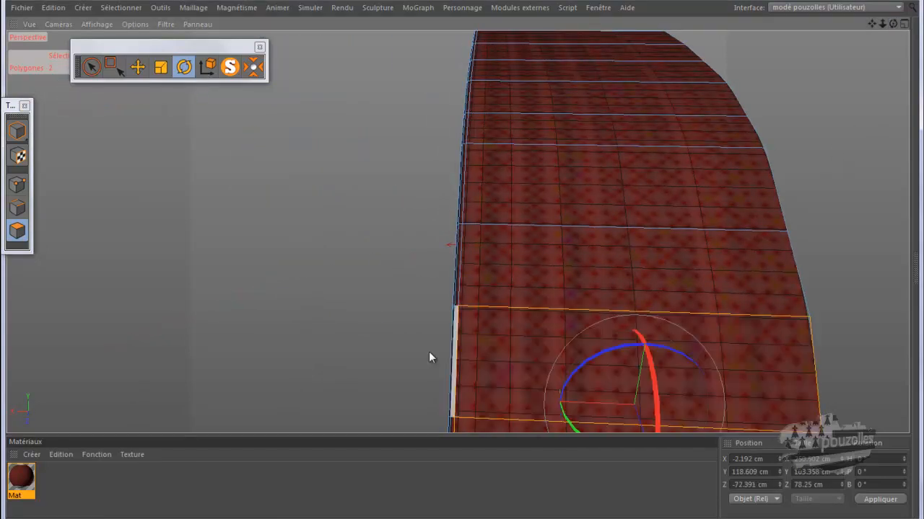
{"action": "key", "text": "Delete"}
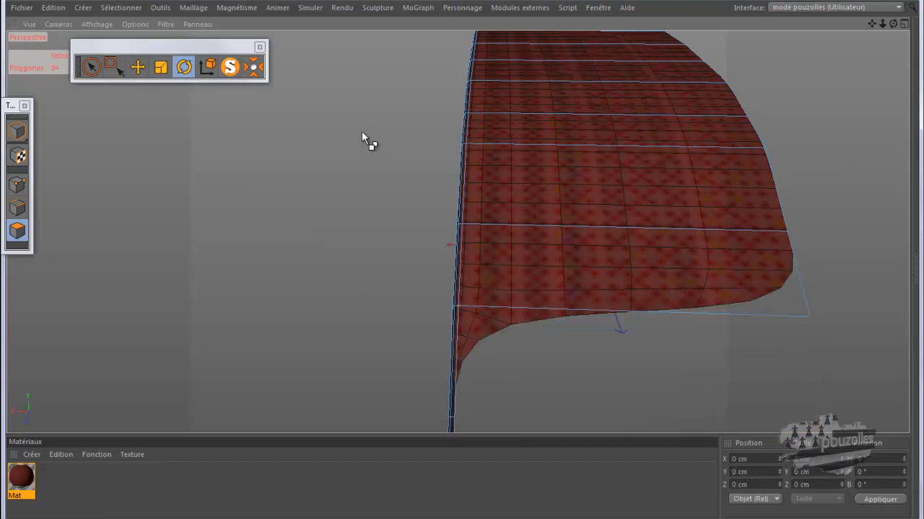
Step: Undo the deletion of the two top polygons and clear the polygon selection
{"action": "key", "text": "ctrl+r"}
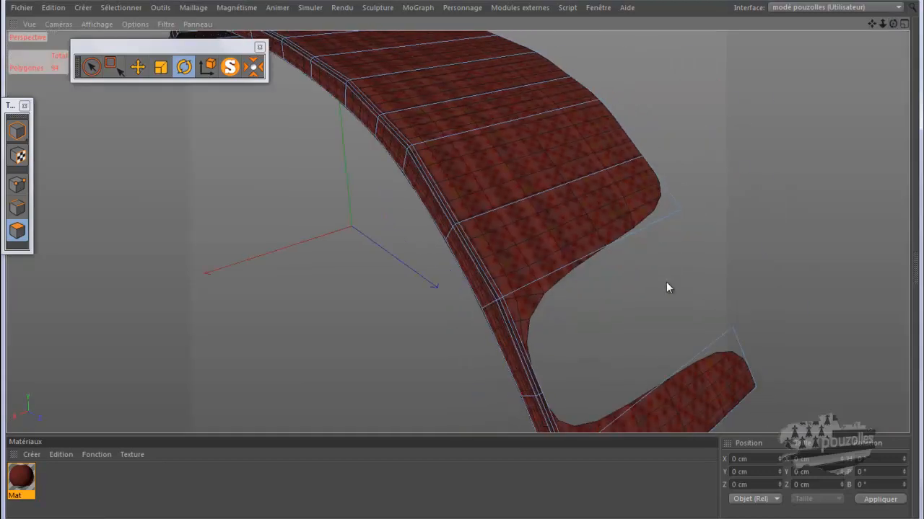
{"action": "left_click", "coordinate": [666, 281]}
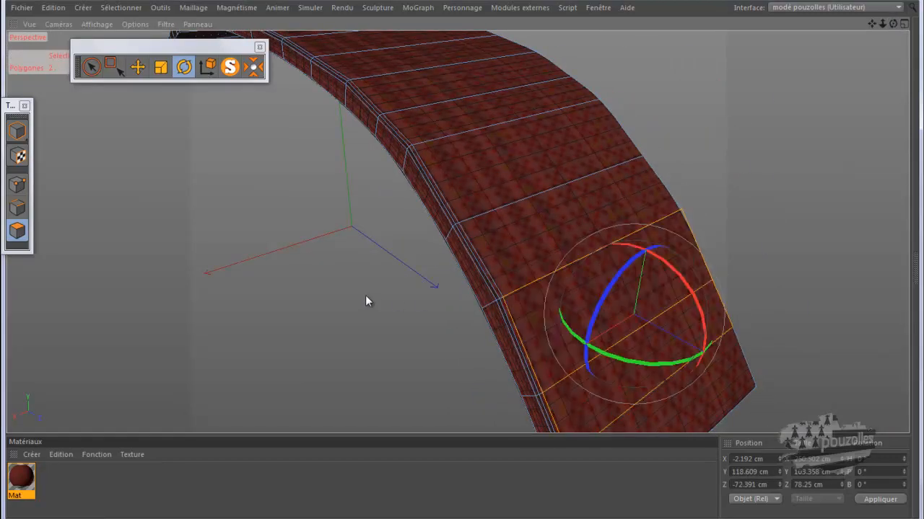
{"action": "right_click_drag", "start_coordinate": [397, 344], "coordinate": [521, 366], "text": "alt"}
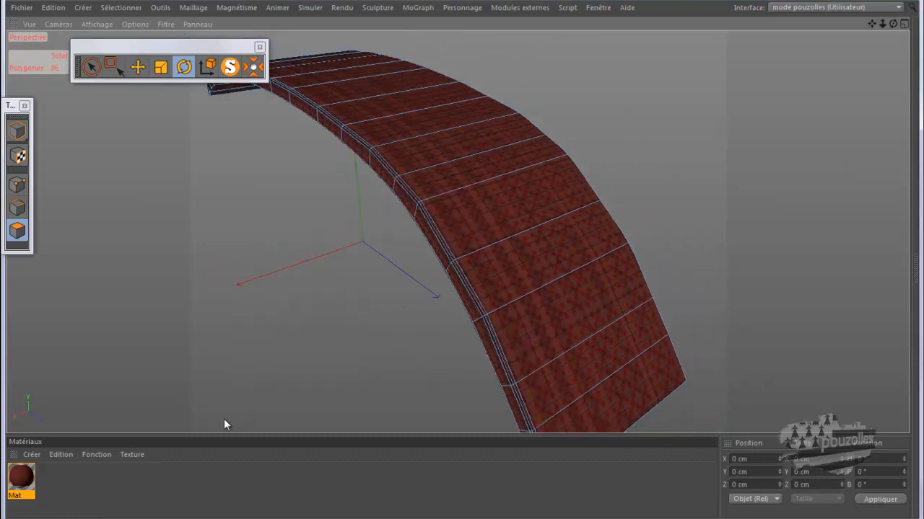
Step: Restore the attributes window, move capote out of the Surface de subdivision object, and delete that subdivision object
{"action": "left_click", "coordinate": [77, 517]}
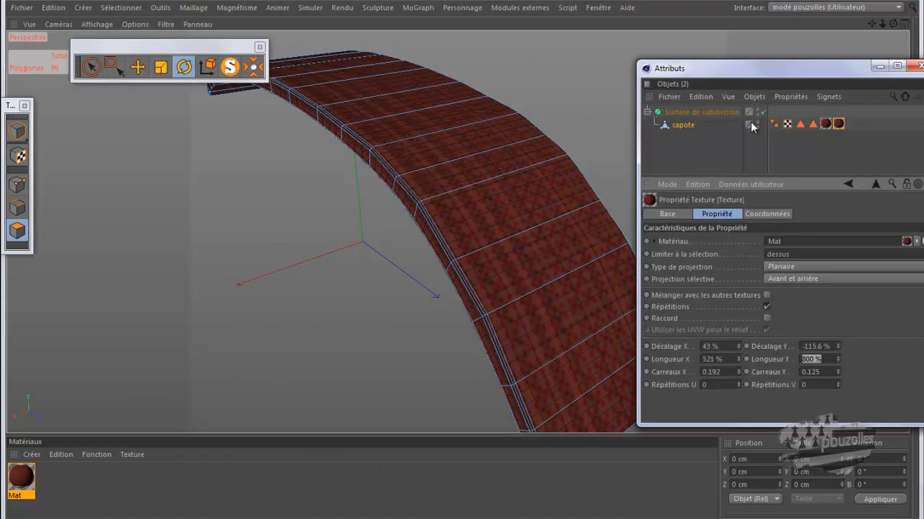
{"action": "left_click", "coordinate": [685, 125]}
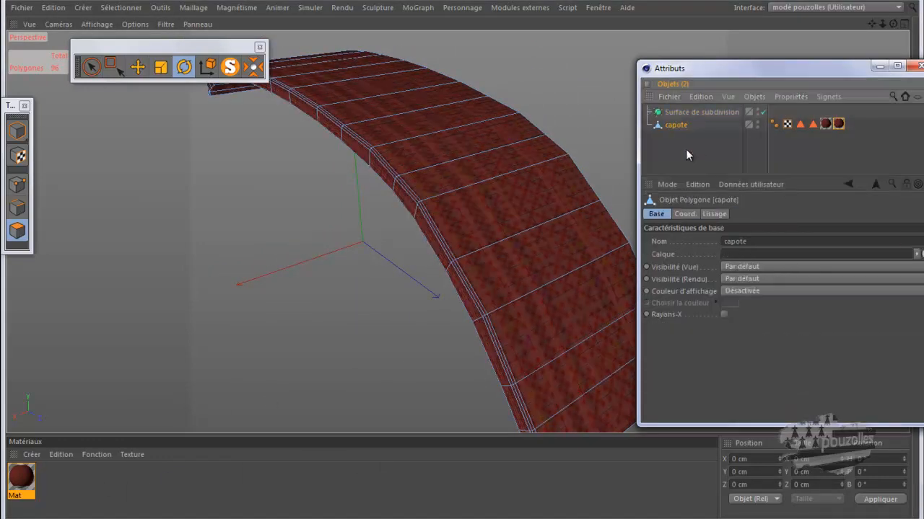
{"action": "left_click", "coordinate": [710, 112]}
{"action": "key", "text": "Delete"}
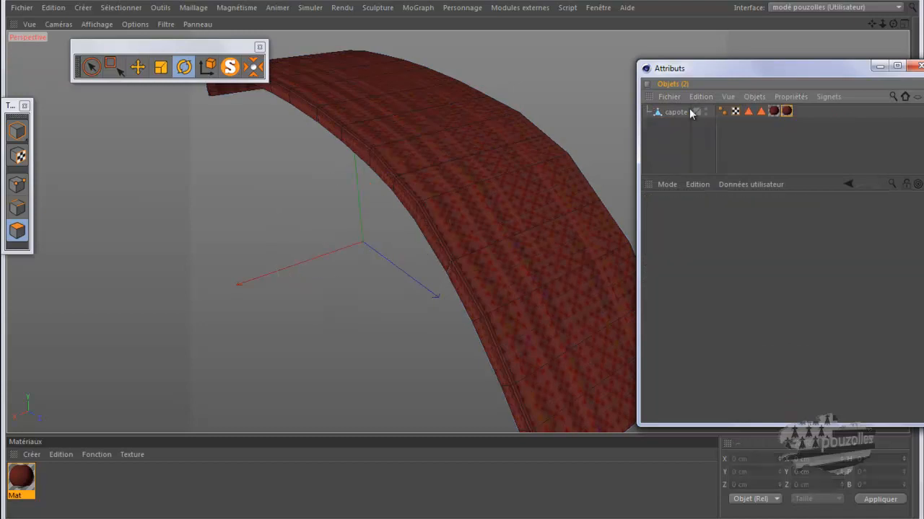
Step: Copy the capote object and switch to the open document la capote.c4d
{"action": "left_click", "coordinate": [675, 113]}
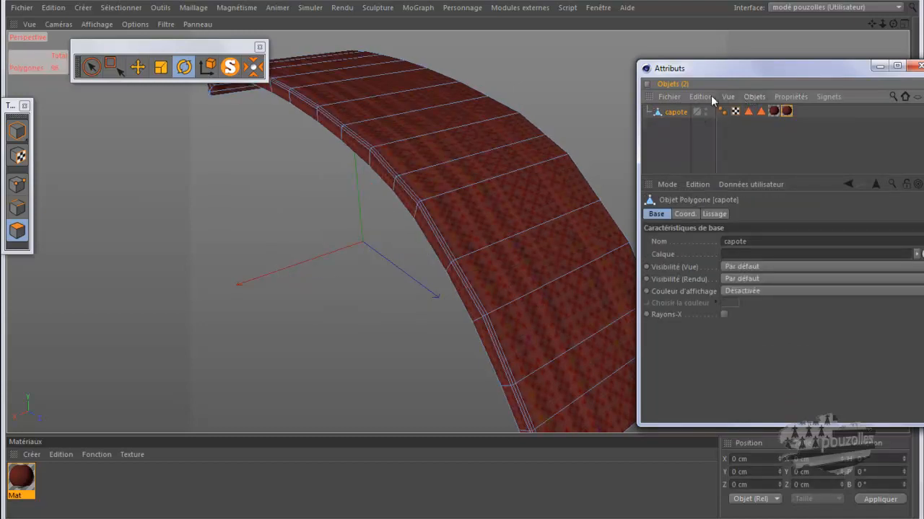
{"action": "left_click", "coordinate": [698, 97]}
{"action": "left_click", "coordinate": [711, 160]}
{"action": "left_click", "coordinate": [668, 97]}
{"action": "left_click", "coordinate": [676, 98]}
{"action": "left_click", "coordinate": [596, 7]}
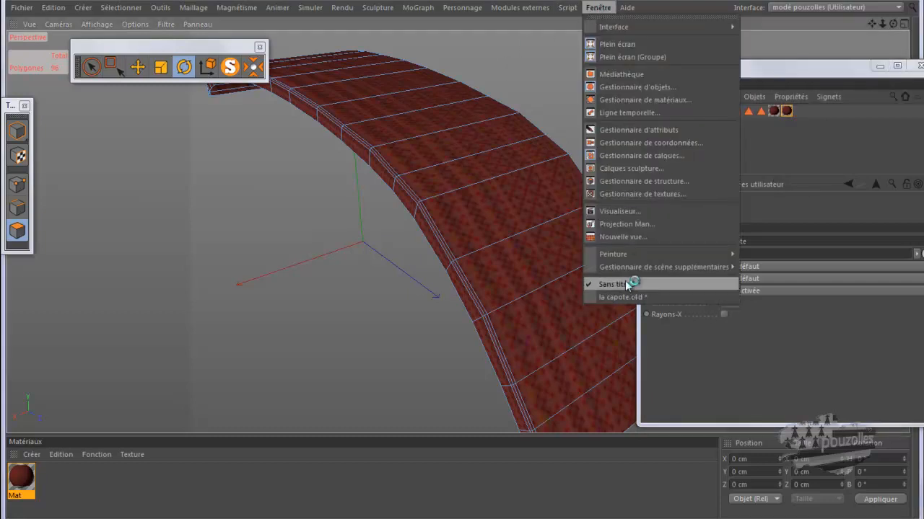
{"action": "left_click", "coordinate": [625, 296]}
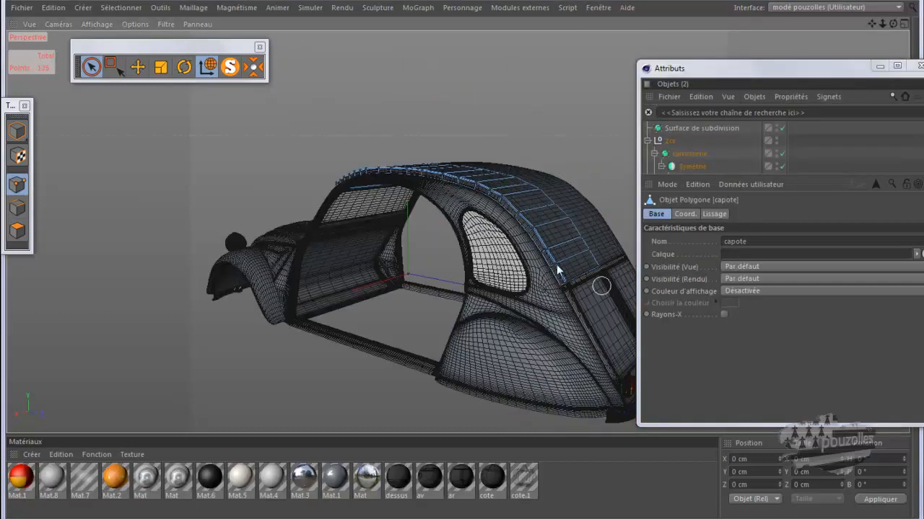
Step: Enlarge the object list in the attributes window and paste the copied capote object into la capote.c4d
{"action": "scroll", "coordinate": [590, 261], "scroll_direction": "up", "scroll_amount": 1}
{"action": "scroll", "coordinate": [590, 262], "scroll_direction": "up", "scroll_amount": 1}
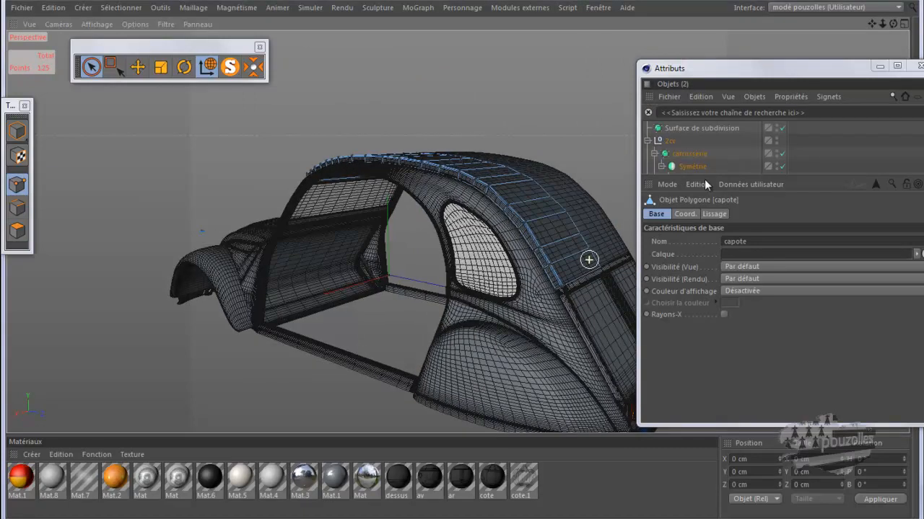
{"action": "left_click_drag", "start_coordinate": [742, 62], "coordinate": [742, 23]}
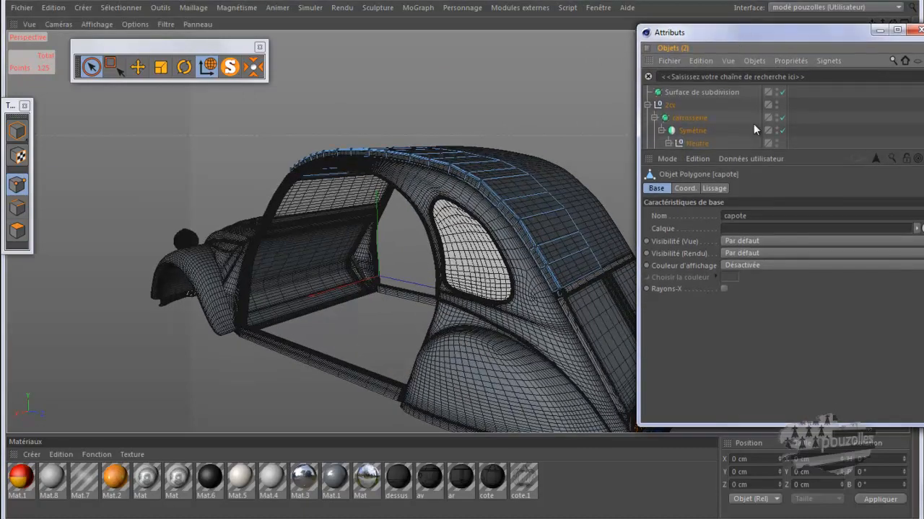
{"action": "left_click_drag", "start_coordinate": [756, 150], "coordinate": [762, 260]}
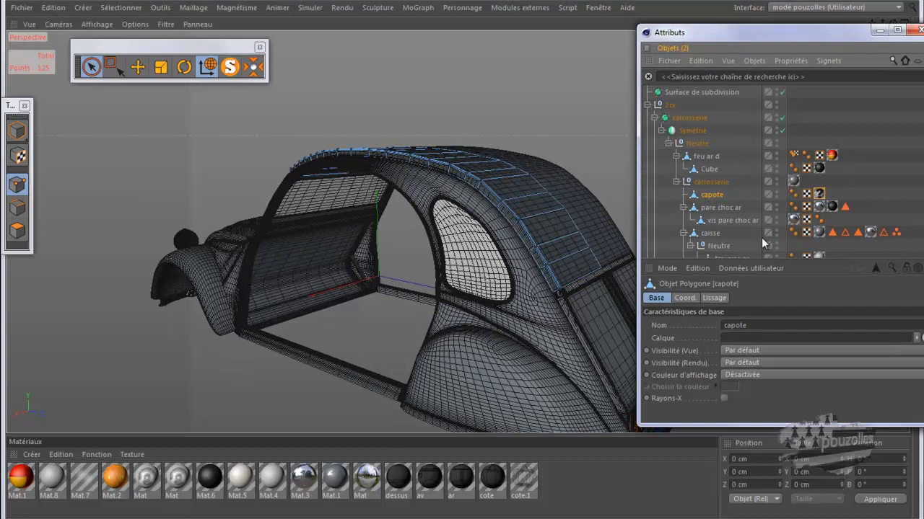
{"action": "left_click", "coordinate": [700, 61]}
{"action": "left_click", "coordinate": [717, 134]}
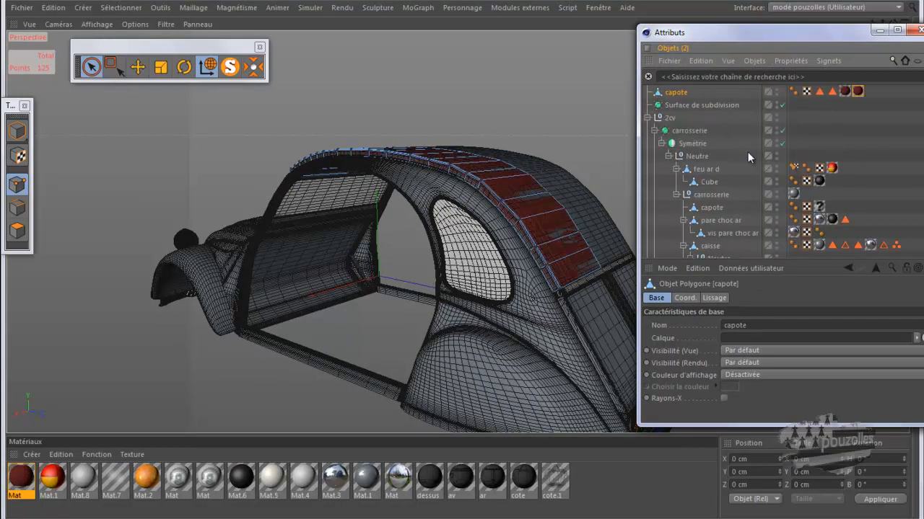
Step: Delete the old capote from the carrosserie group and put the pasted textured capote in its place
{"action": "left_click", "coordinate": [715, 209]}
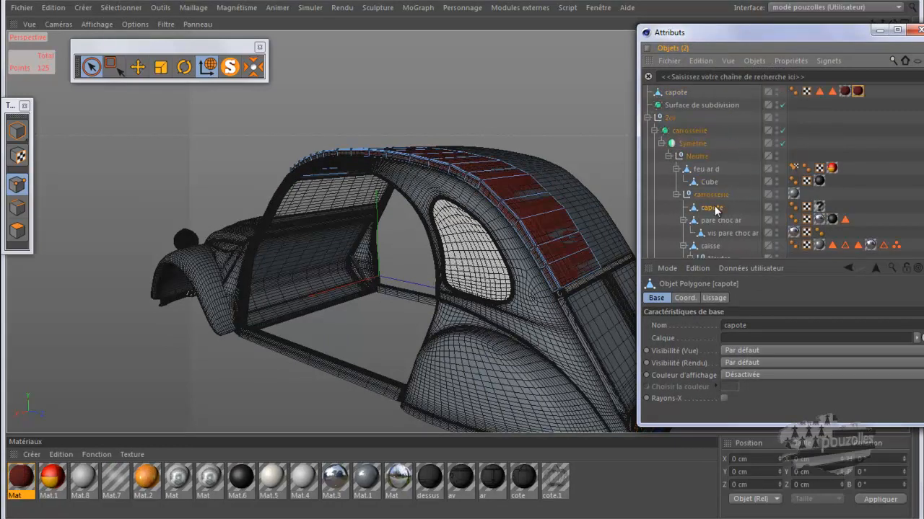
{"action": "key", "text": "Delete"}
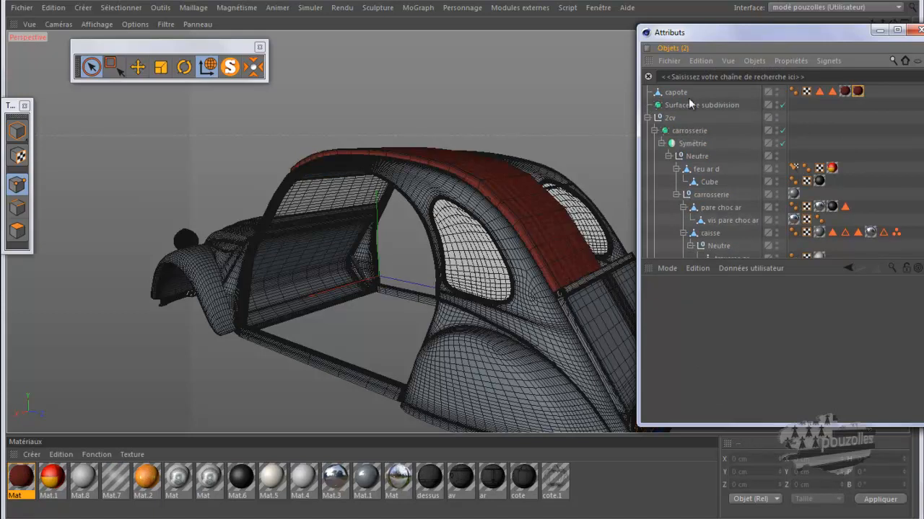
{"action": "left_click_drag", "start_coordinate": [678, 93], "coordinate": [706, 204]}
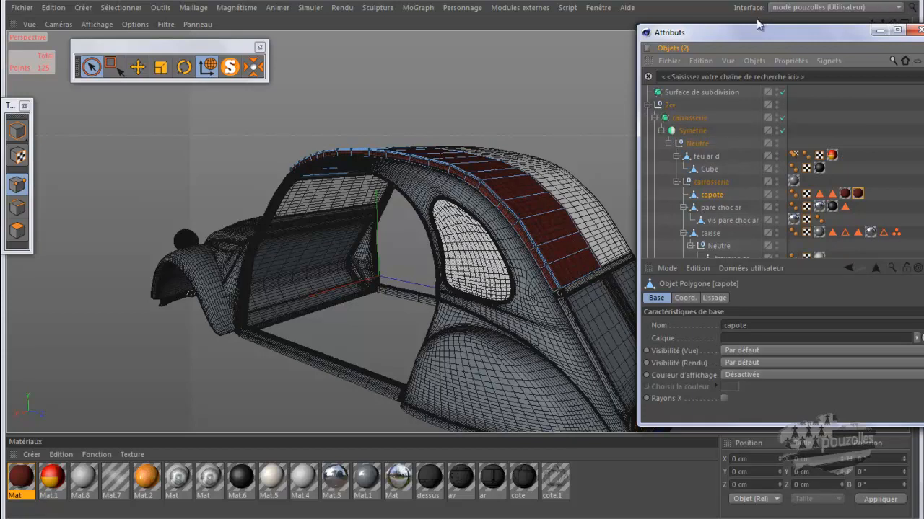
Step: Move the attributes window clear of the roof and add a Texture adaptative tag to the capote object
{"action": "left_click_drag", "start_coordinate": [812, 35], "coordinate": [316, 96]}
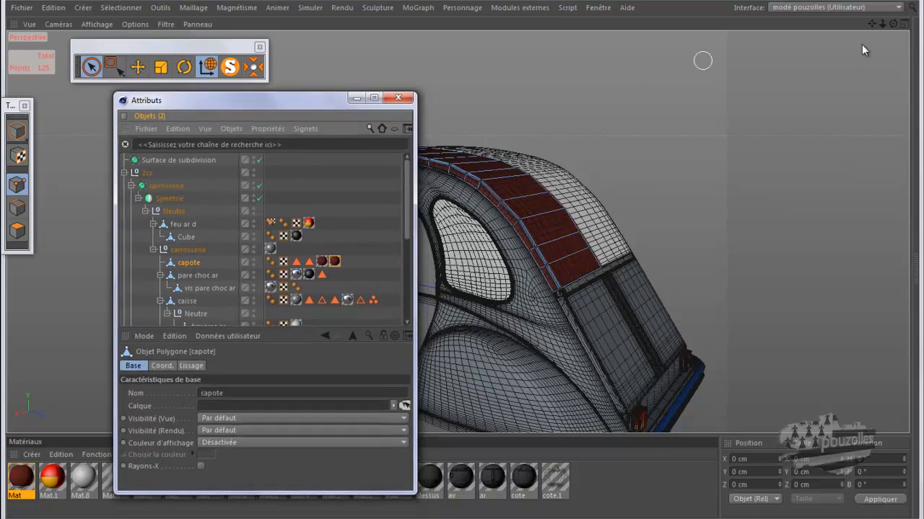
{"action": "left_click_drag", "start_coordinate": [456, 271], "coordinate": [465, 92], "text": "alt"}
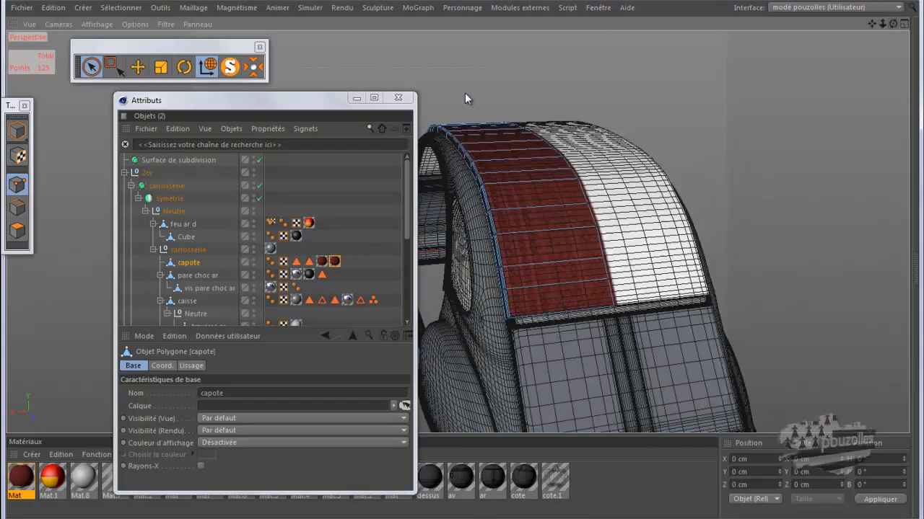
{"action": "left_click", "coordinate": [322, 262]}
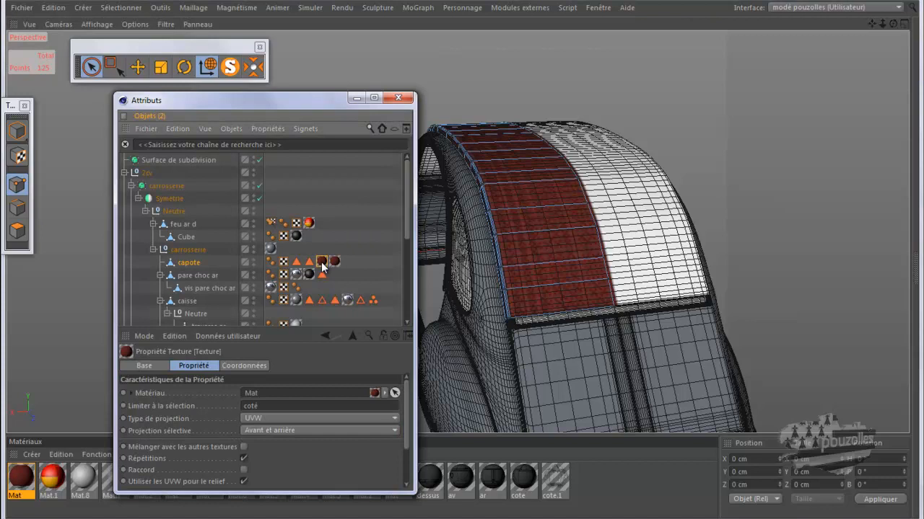
{"action": "left_click", "coordinate": [336, 263]}
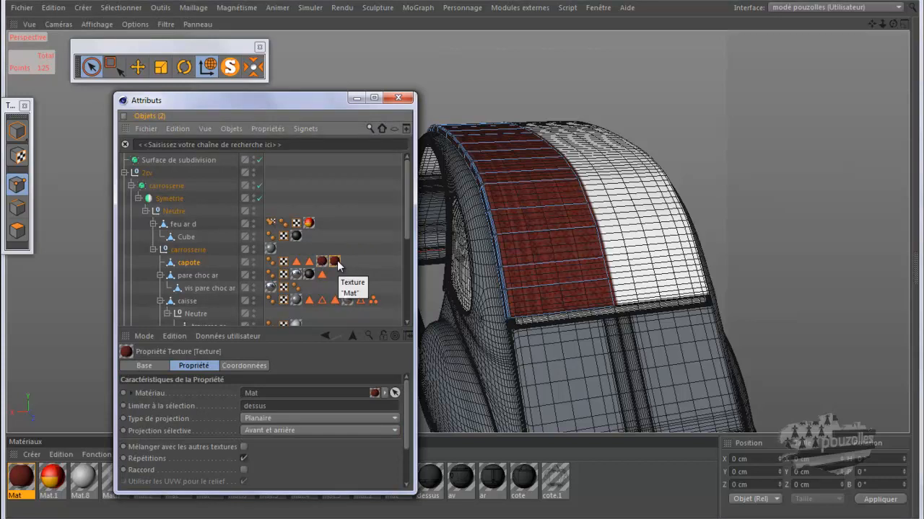
{"action": "right_click", "coordinate": [338, 265]}
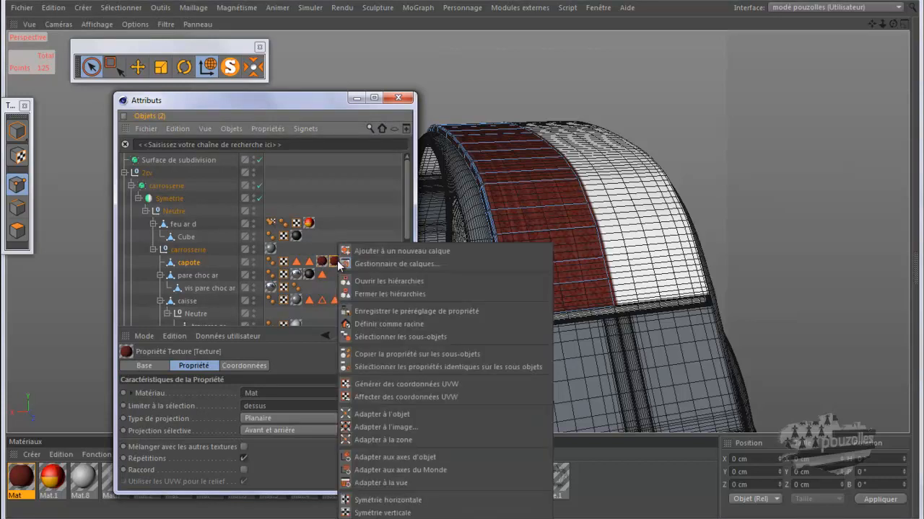
{"action": "left_click", "coordinate": [198, 263]}
{"action": "right_click", "coordinate": [198, 262]}
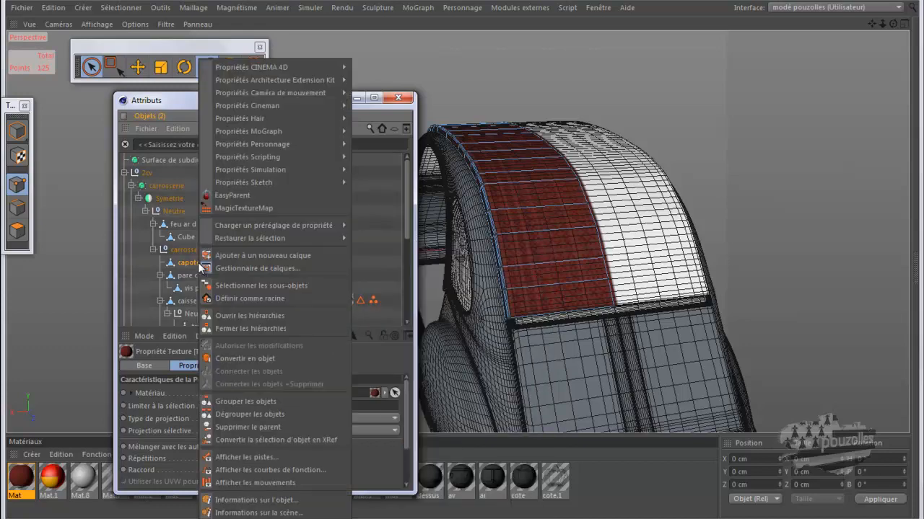
{"action": "mouse_move", "coordinate": [267, 64]}
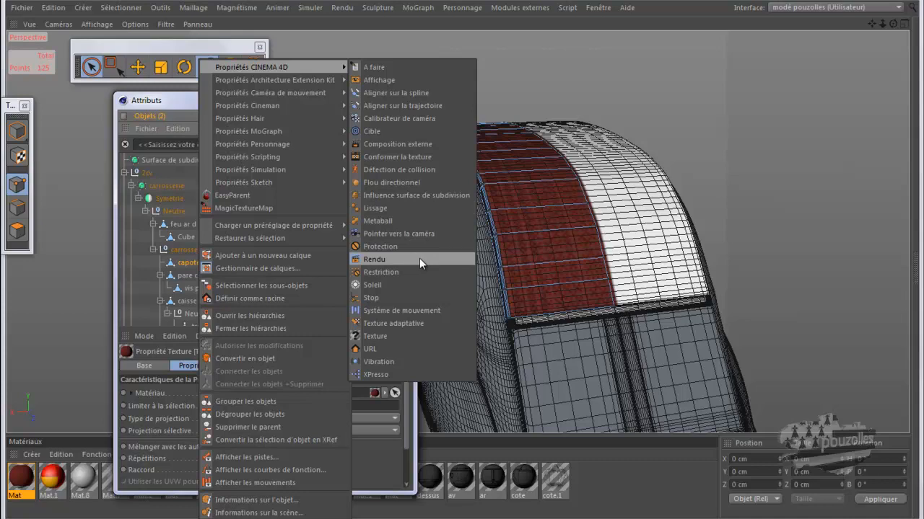
{"action": "left_click", "coordinate": [407, 324]}
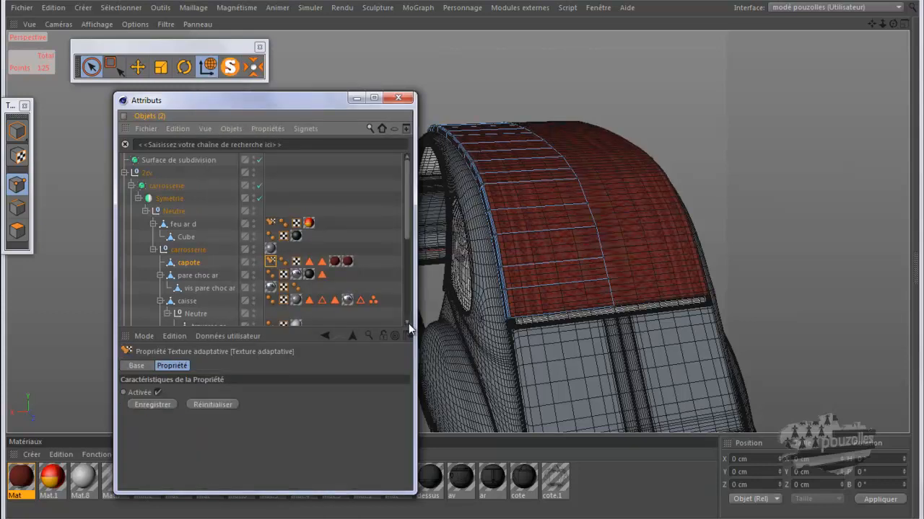
Step: Render the view from two rear angles to examine the texture across both halves of the capote
{"action": "key", "text": "ctrl+r"}
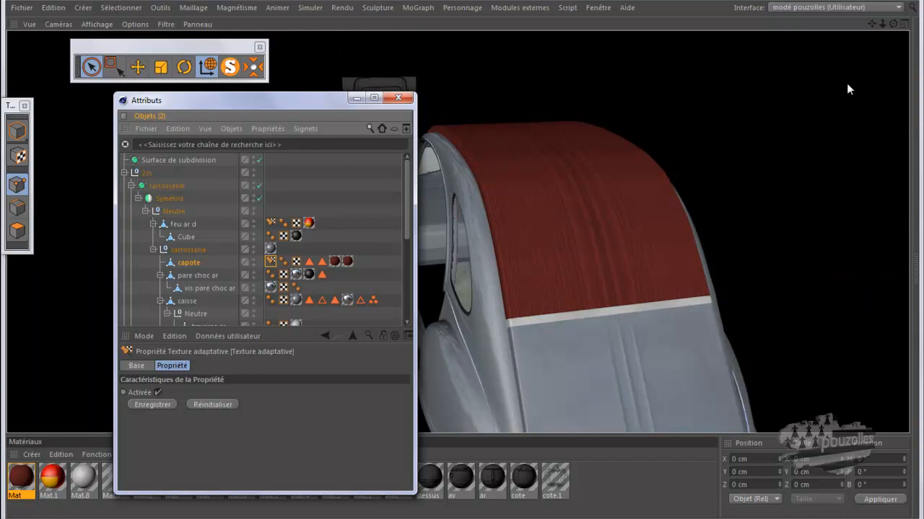
{"action": "left_click_drag", "start_coordinate": [461, 262], "coordinate": [458, 263], "text": "alt"}
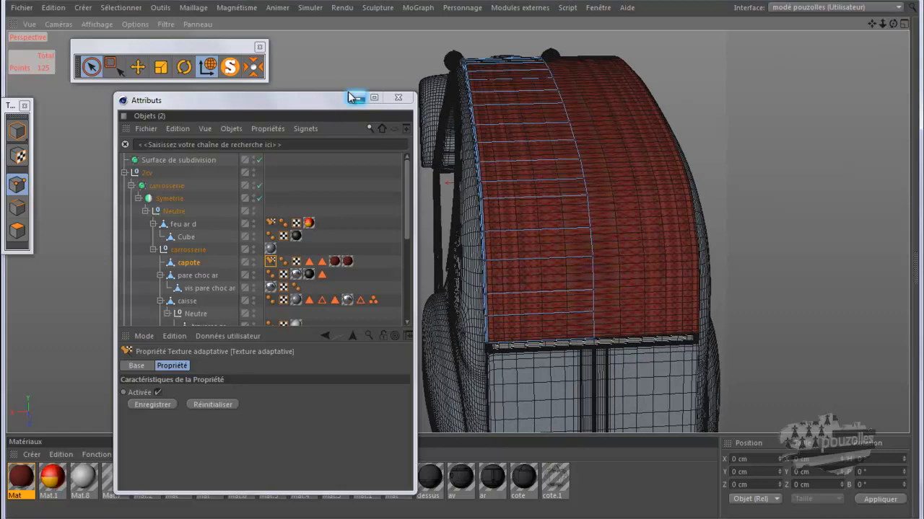
{"action": "key", "text": "ctrl+r"}
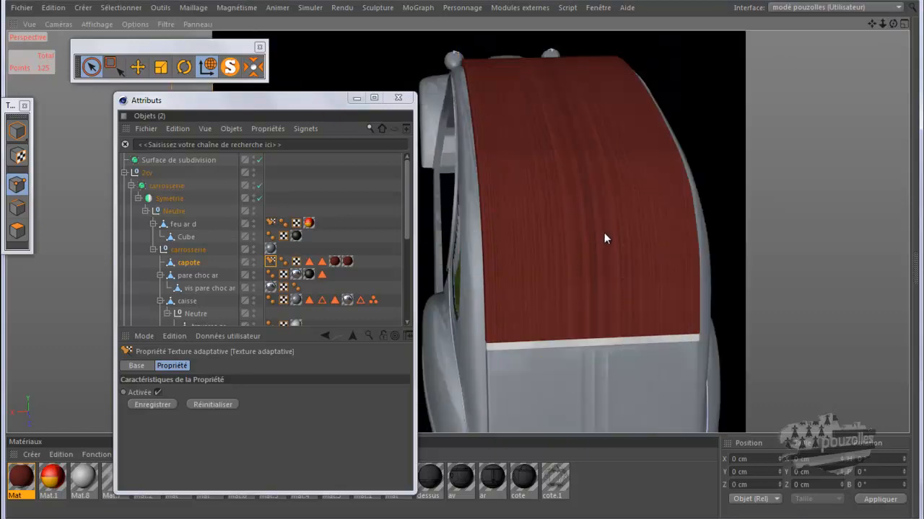
{"action": "scroll", "coordinate": [604, 233], "scroll_direction": "up", "scroll_amount": 5}
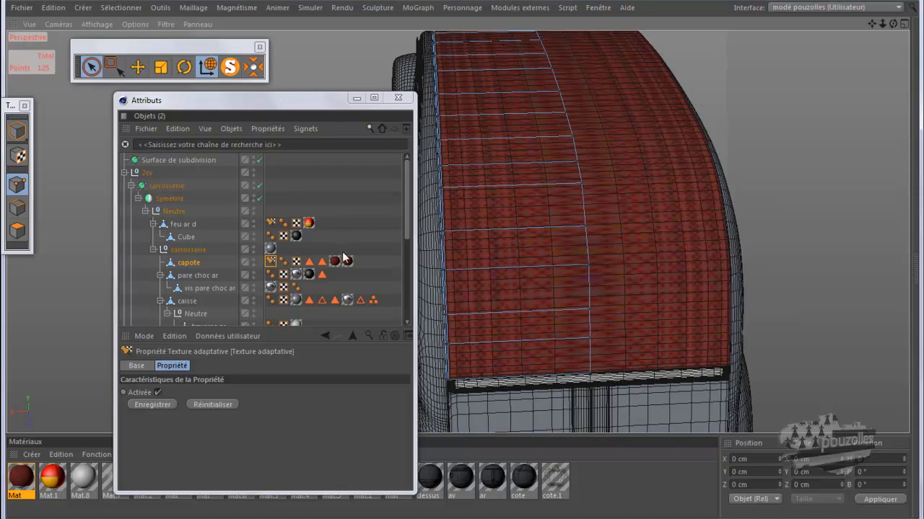
Step: Show all the settings of the texture limited to dessus and try to adjust its Longueur X
{"action": "left_click", "coordinate": [347, 261]}
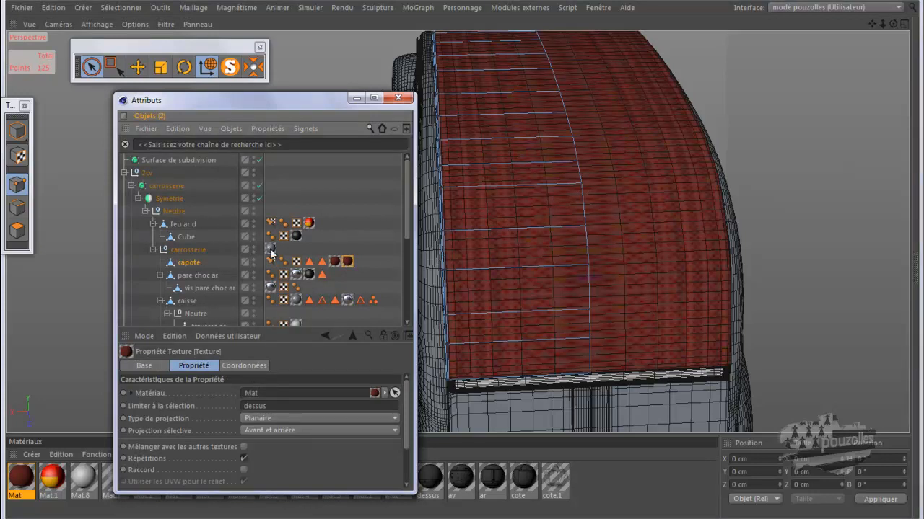
{"action": "left_click_drag", "start_coordinate": [273, 103], "coordinate": [256, 37]}
{"action": "left_click_drag", "start_coordinate": [241, 262], "coordinate": [239, 160]}
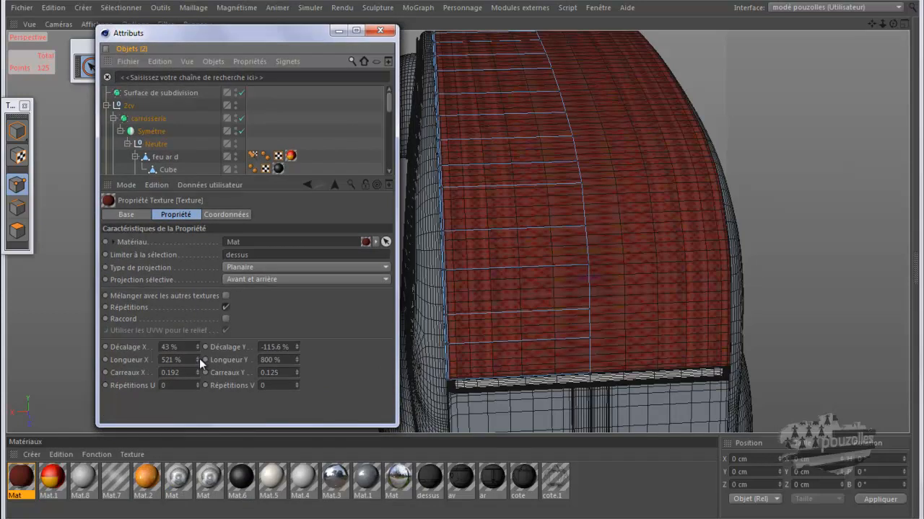
{"action": "left_click", "coordinate": [197, 357]}
{"action": "left_click_drag", "start_coordinate": [195, 357], "coordinate": [196, 359]}
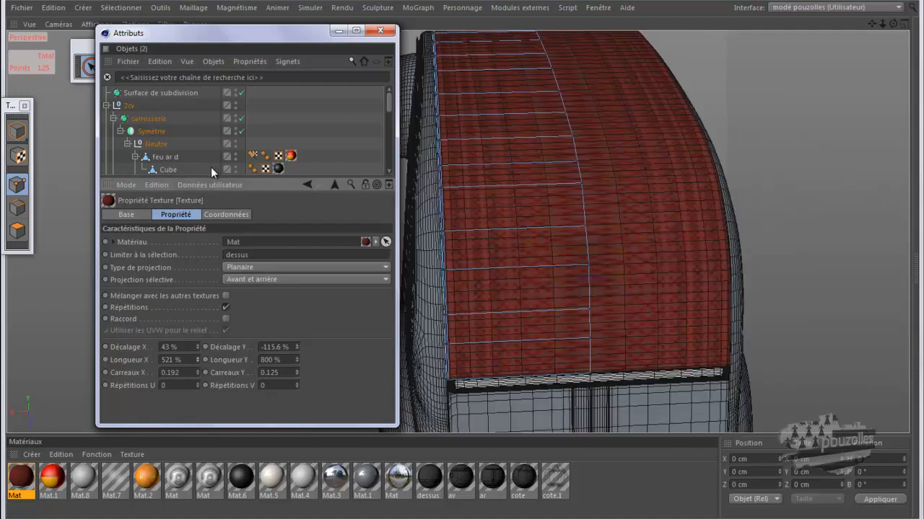
Step: Move the capote object out of the carrosserie group into the Surface de subdivision object
{"action": "left_click_drag", "start_coordinate": [221, 38], "coordinate": [223, 57]}
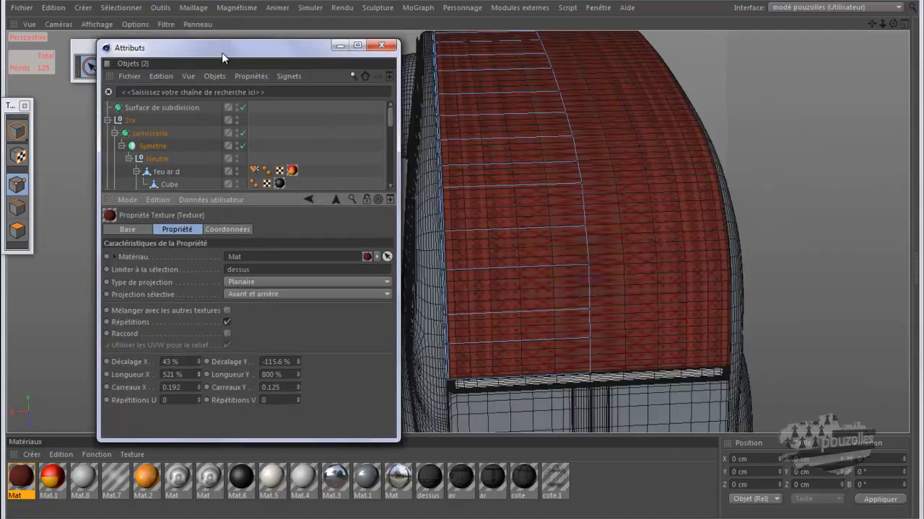
{"action": "left_click_drag", "start_coordinate": [183, 190], "coordinate": [183, 238]}
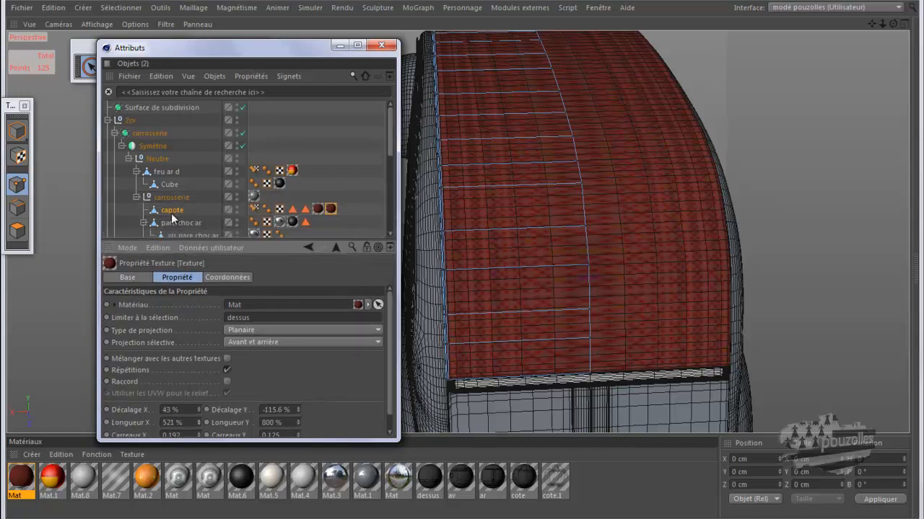
{"action": "left_click_drag", "start_coordinate": [158, 106], "coordinate": [158, 107]}
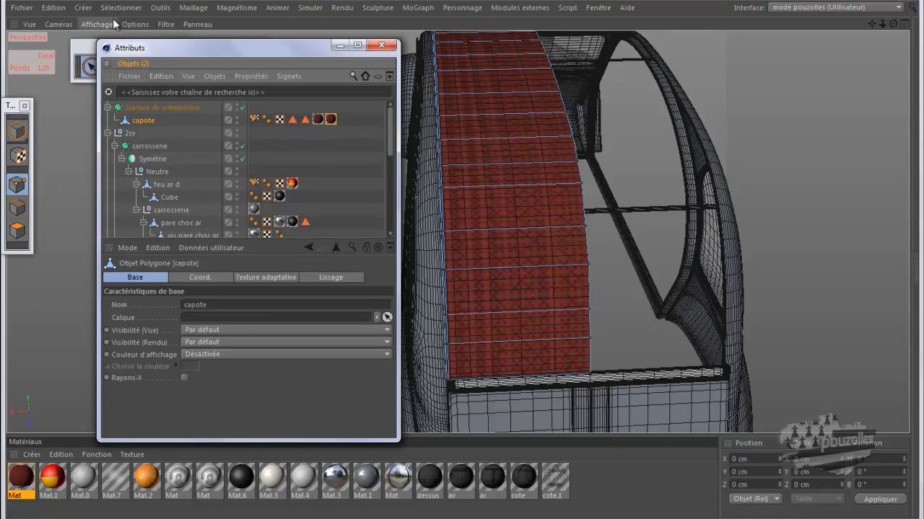
Step: Create a Symétrie object inside Surface de subdivision and make capote its child
{"action": "left_click", "coordinate": [83, 8]}
{"action": "mouse_move", "coordinate": [93, 57]}
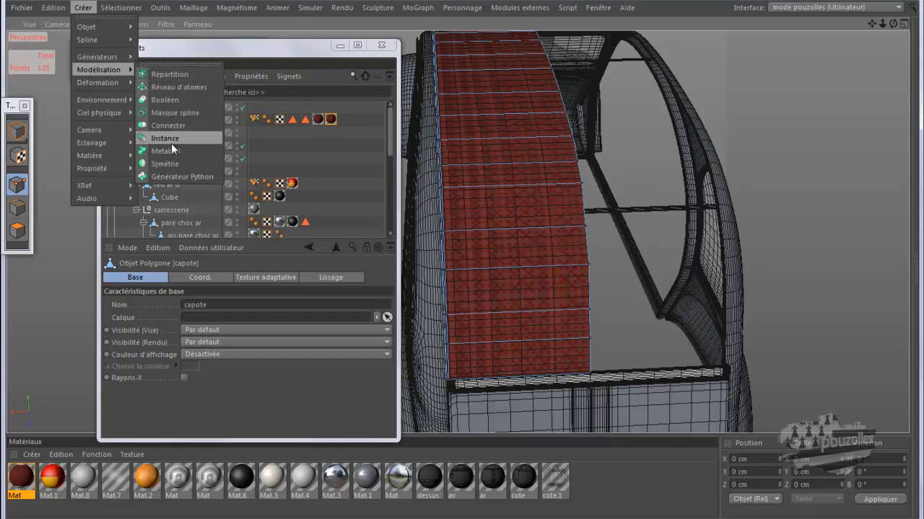
{"action": "left_click", "coordinate": [169, 162], "text": "alt"}
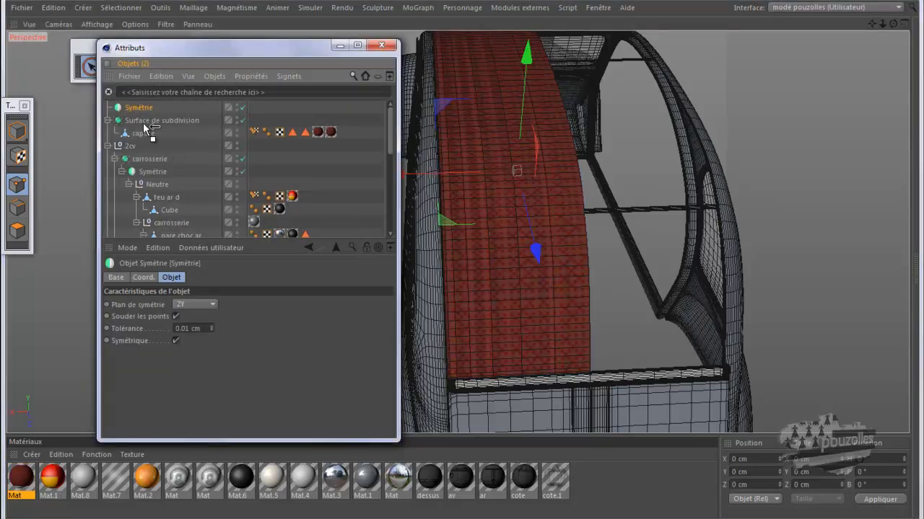
{"action": "left_click", "coordinate": [148, 132]}
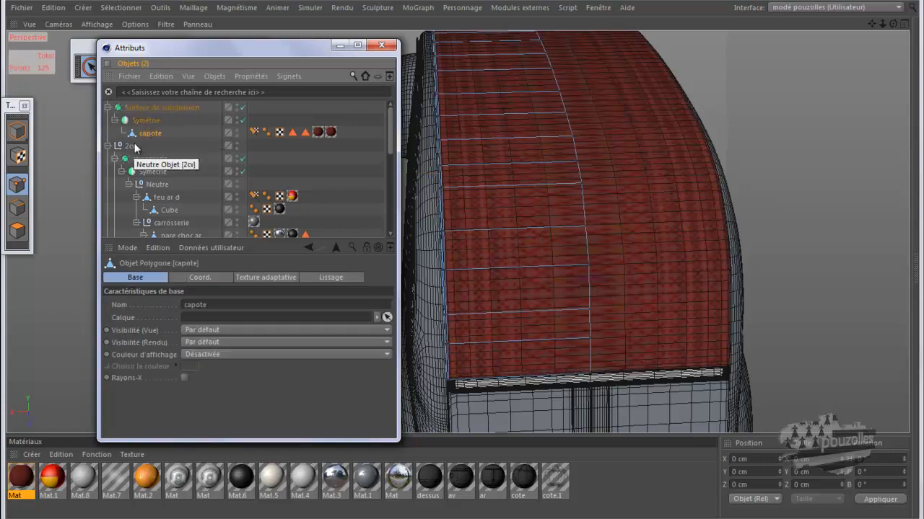
Step: Hide the 2cv group in the viewport and set the dessus texture's Longueur Y to 762 %
{"action": "double_click", "coordinate": [236, 145]}
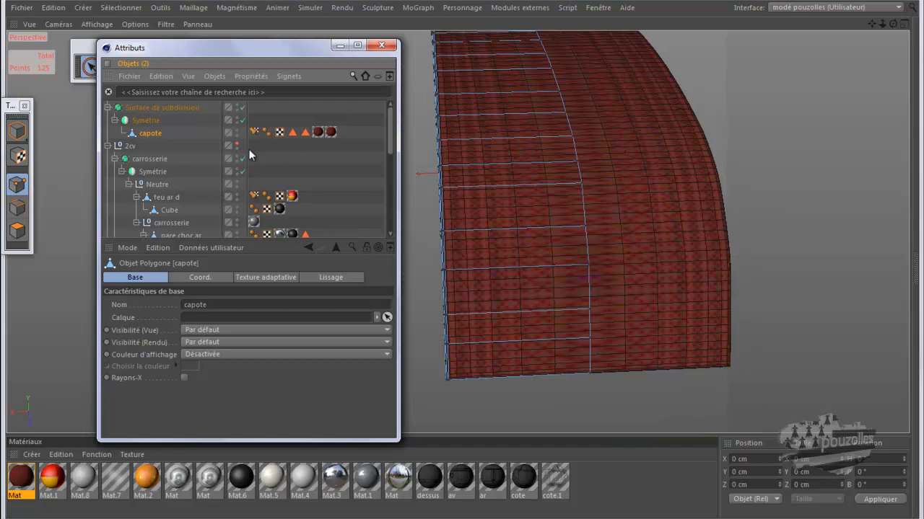
{"action": "left_click", "coordinate": [330, 134]}
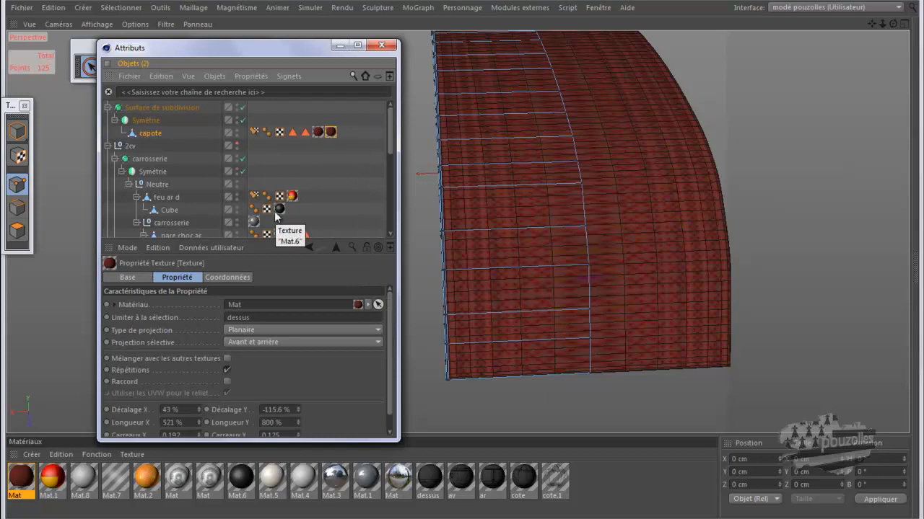
{"action": "left_click_drag", "start_coordinate": [269, 243], "coordinate": [268, 159]}
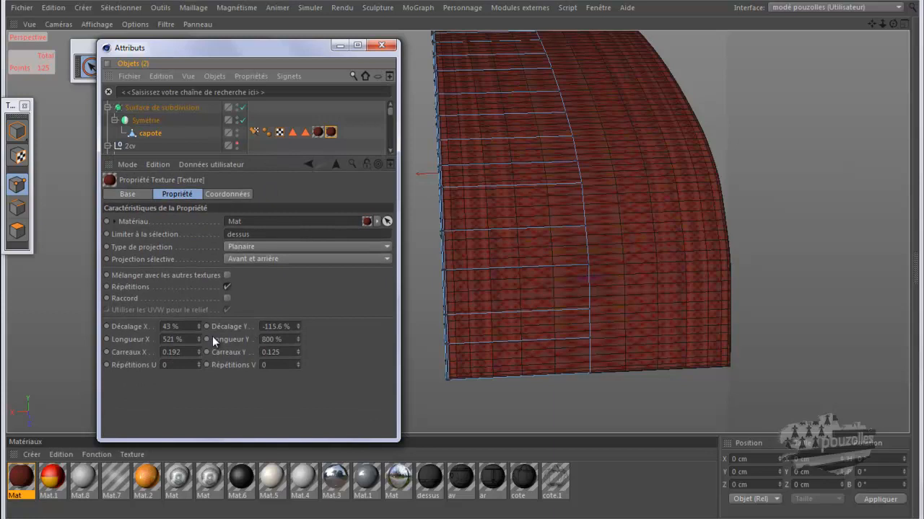
{"action": "left_click", "coordinate": [297, 341]}
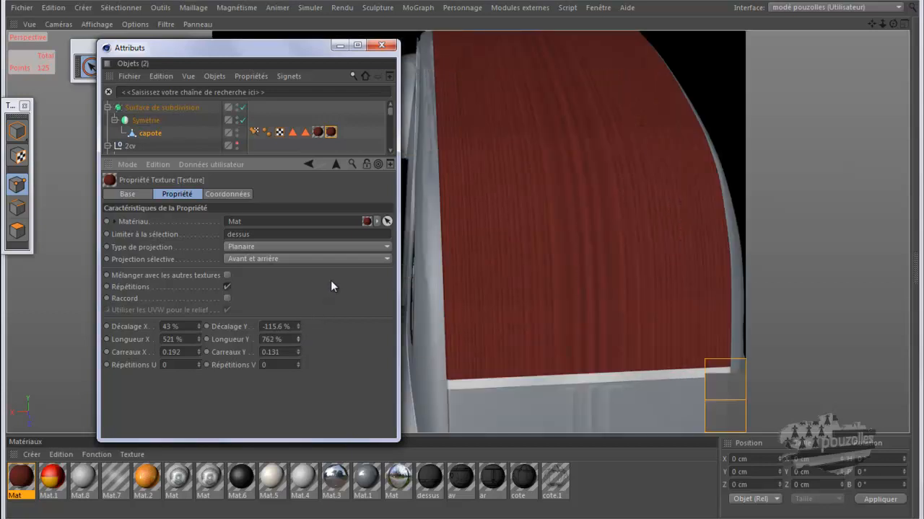
Step: Make the Symétrie object editable, move capote out of it directly under Surface de subdivision, and delete the leftover Symétrie null
{"action": "left_click", "coordinate": [146, 121]}
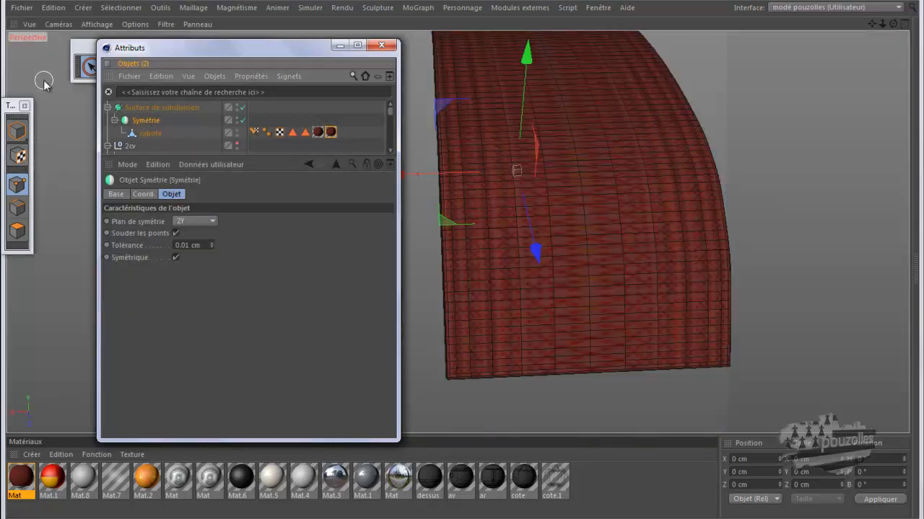
{"action": "key", "text": "c"}
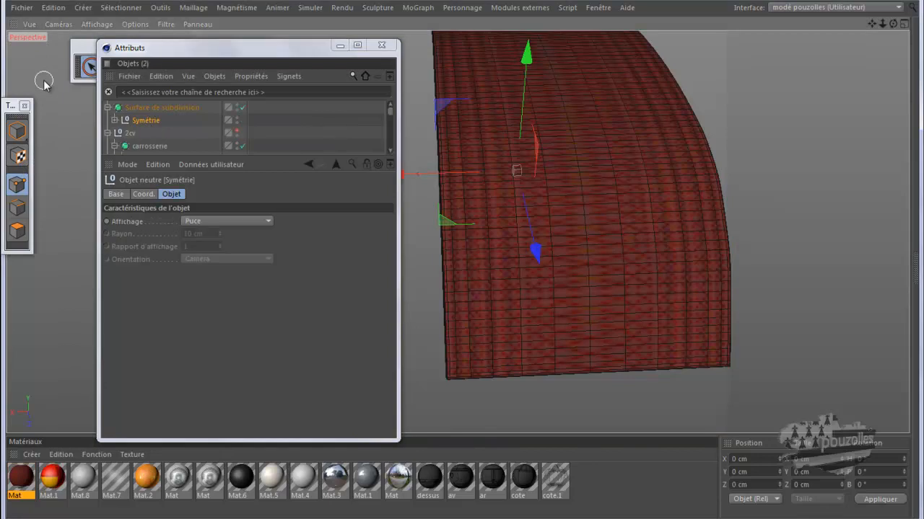
{"action": "left_click", "coordinate": [115, 121]}
{"action": "left_click_drag", "start_coordinate": [146, 135], "coordinate": [144, 115]}
{"action": "left_click", "coordinate": [143, 134]}
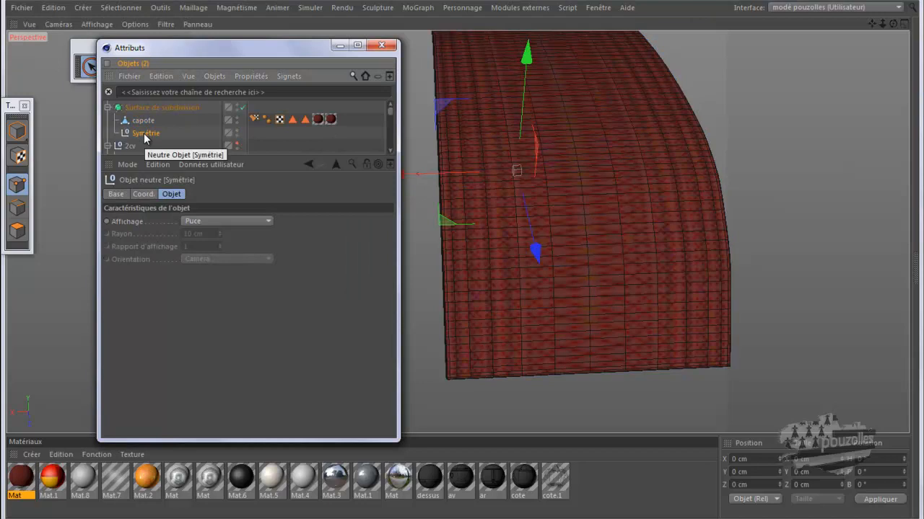
{"action": "key", "text": "Delete"}
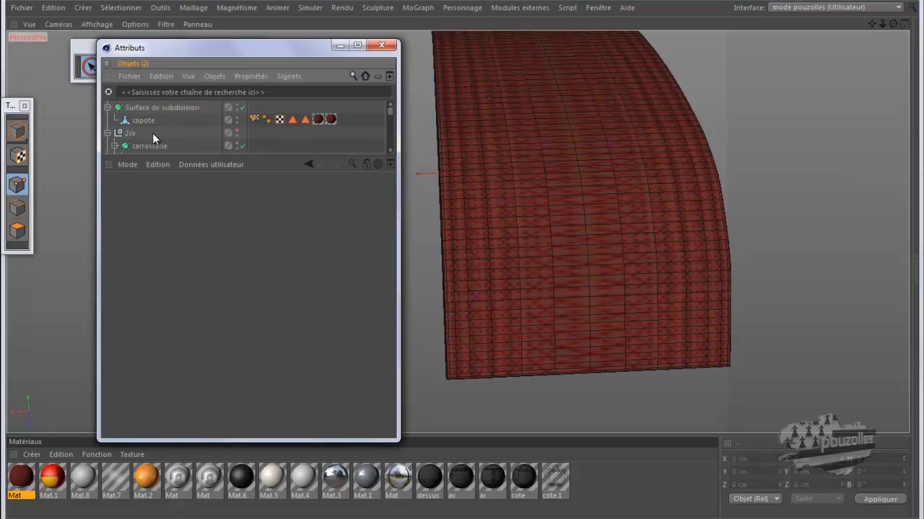
Step: Loop-select the lengthwise centre edge of capote, dissolve it, and render the view to check the roof texture
{"action": "left_click", "coordinate": [143, 120]}
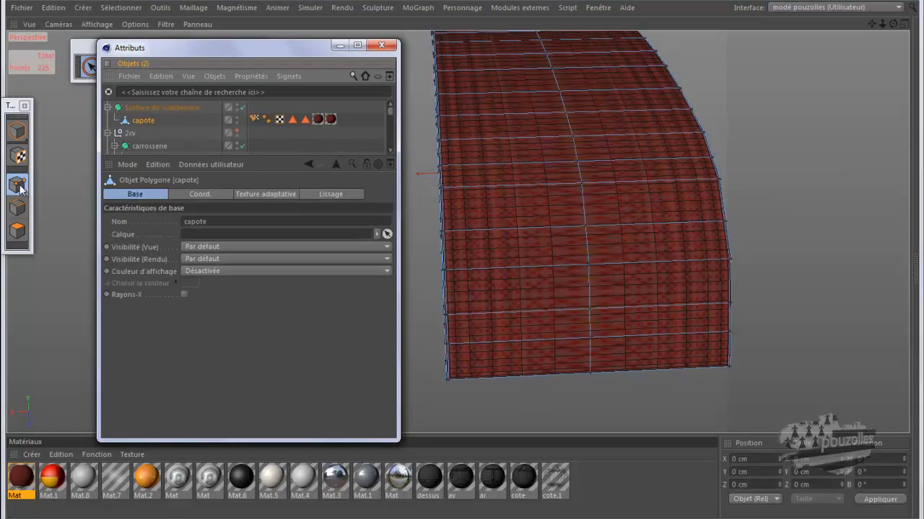
{"action": "left_click", "coordinate": [17, 208]}
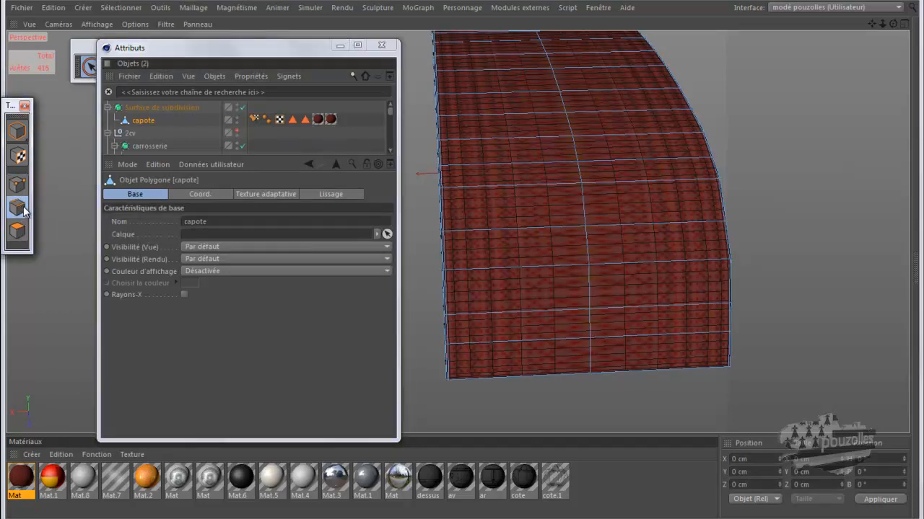
{"action": "key", "text": "u"}
{"action": "key", "text": "l"}
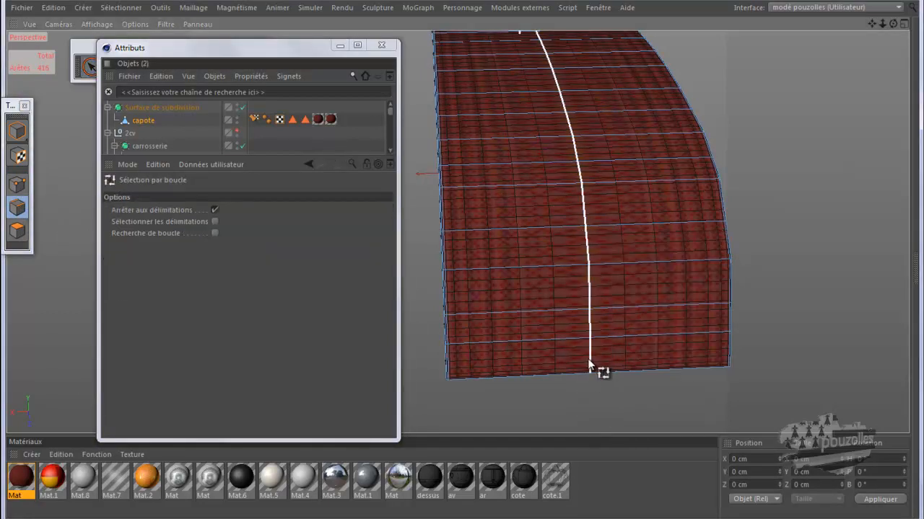
{"action": "left_click", "coordinate": [590, 367]}
{"action": "right_click", "coordinate": [818, 106]}
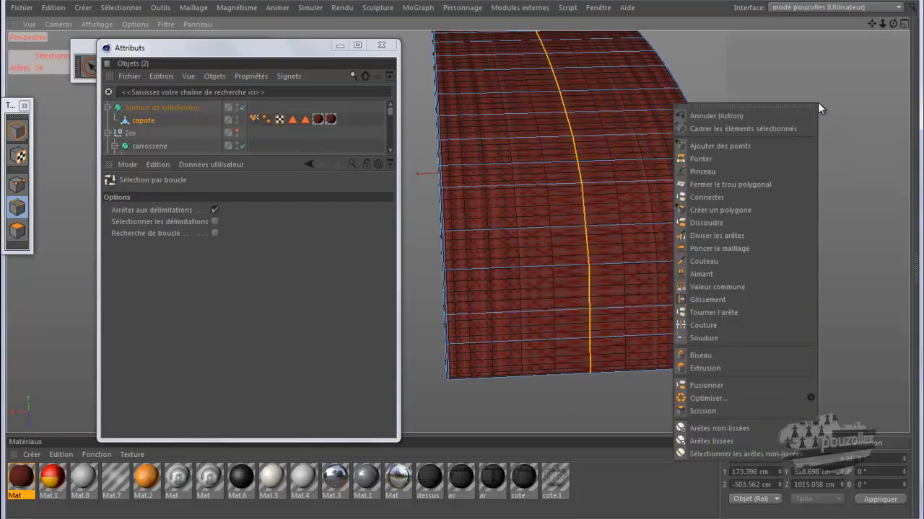
{"action": "left_click", "coordinate": [707, 221]}
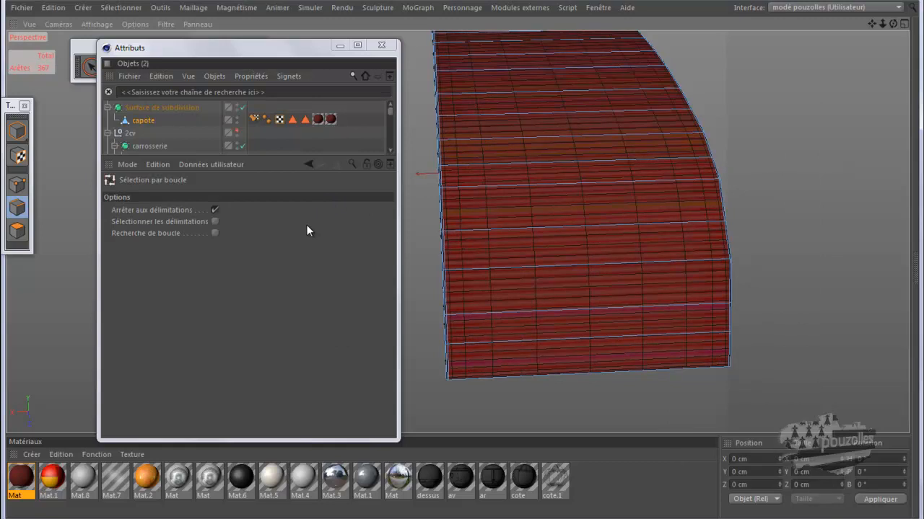
{"action": "key", "text": "ctrl+r"}
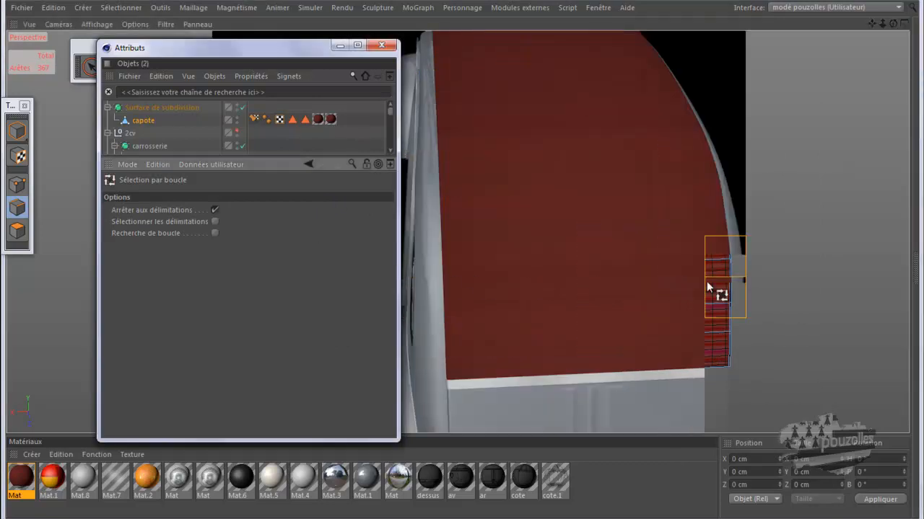
{"action": "left_click", "coordinate": [751, 277]}
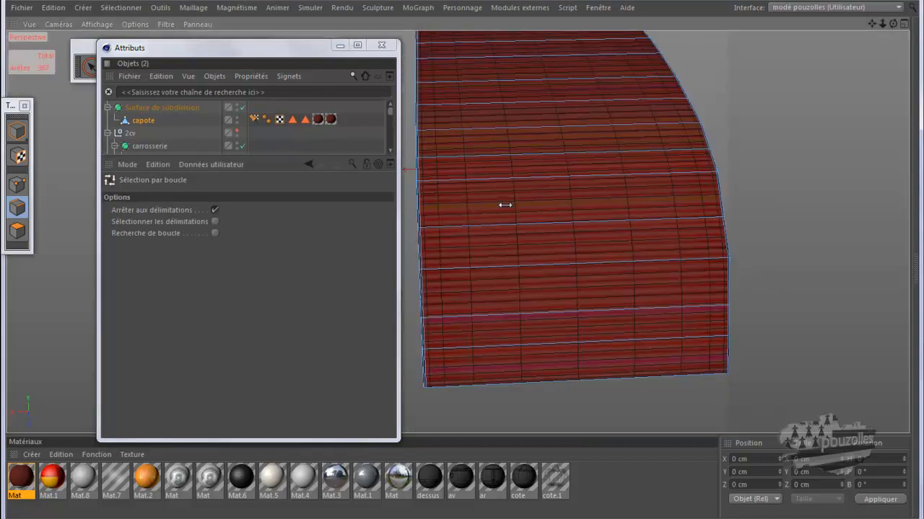
Step: Delete capote's first tag, shift the dessus texture projection to Décalage Y -281.4 % across the full roof, and render the view
{"action": "left_click", "coordinate": [254, 120]}
{"action": "key", "text": "Delete"}
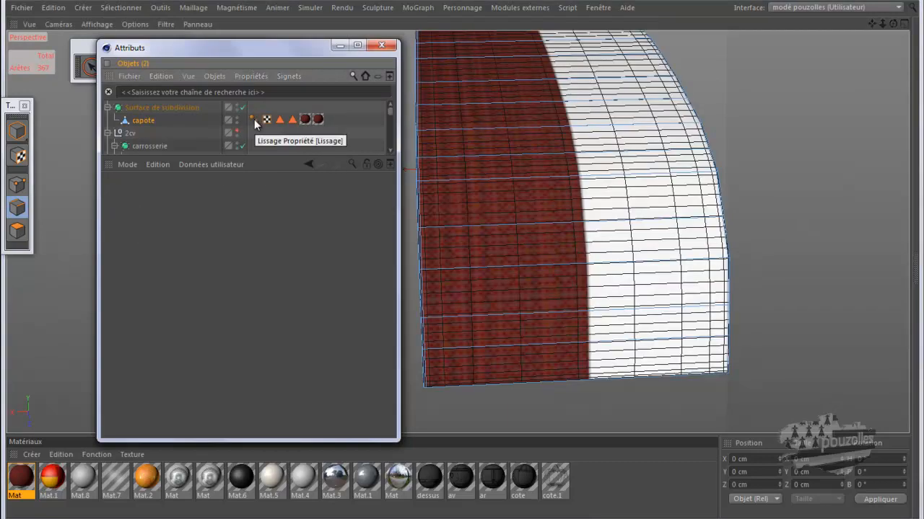
{"action": "left_click", "coordinate": [304, 119]}
{"action": "left_click", "coordinate": [315, 122]}
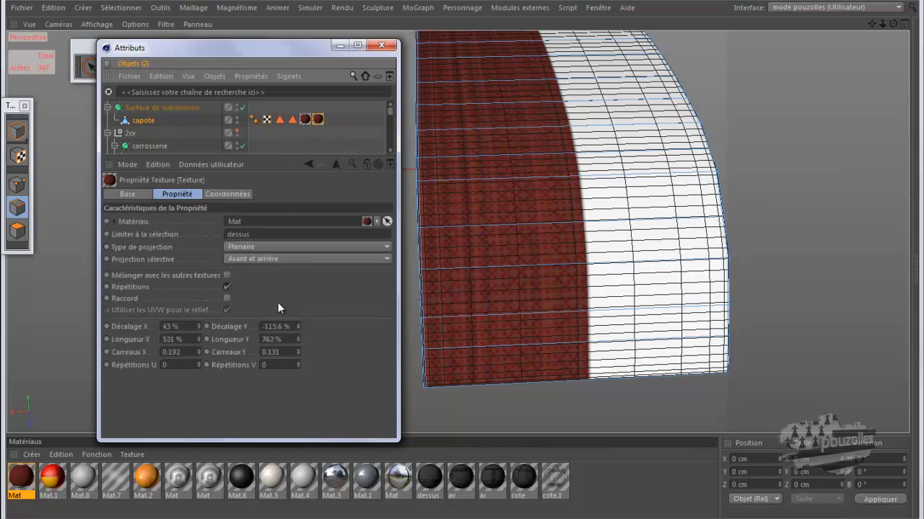
{"action": "left_click", "coordinate": [22, 157]}
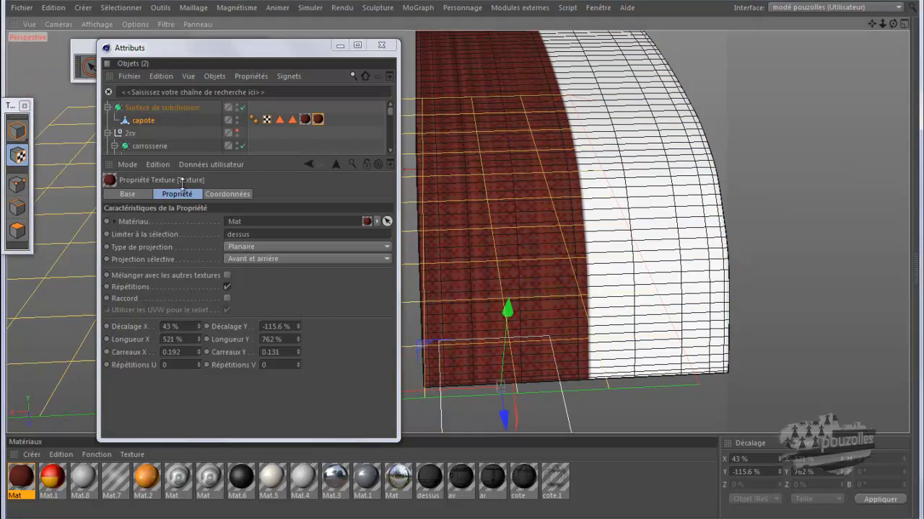
{"action": "left_click", "coordinate": [88, 64]}
{"action": "left_click", "coordinate": [138, 66]}
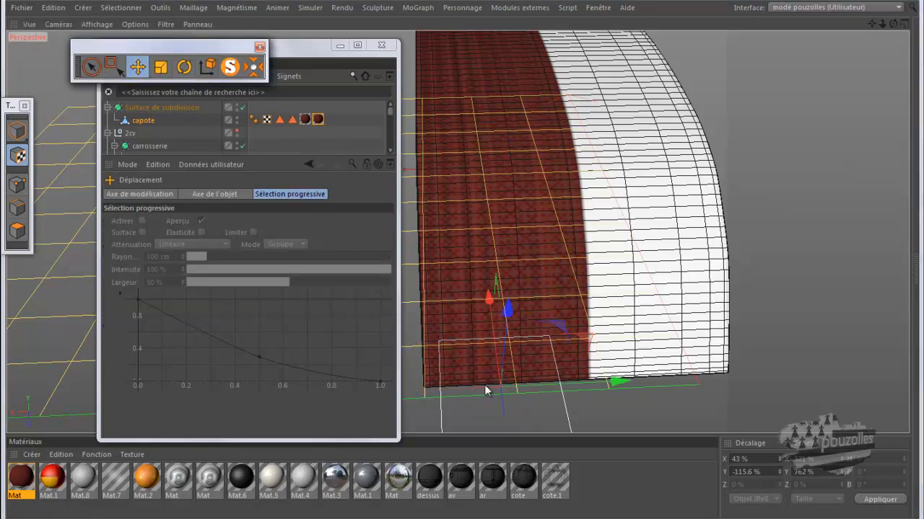
{"action": "left_click_drag", "start_coordinate": [615, 381], "coordinate": [614, 415]}
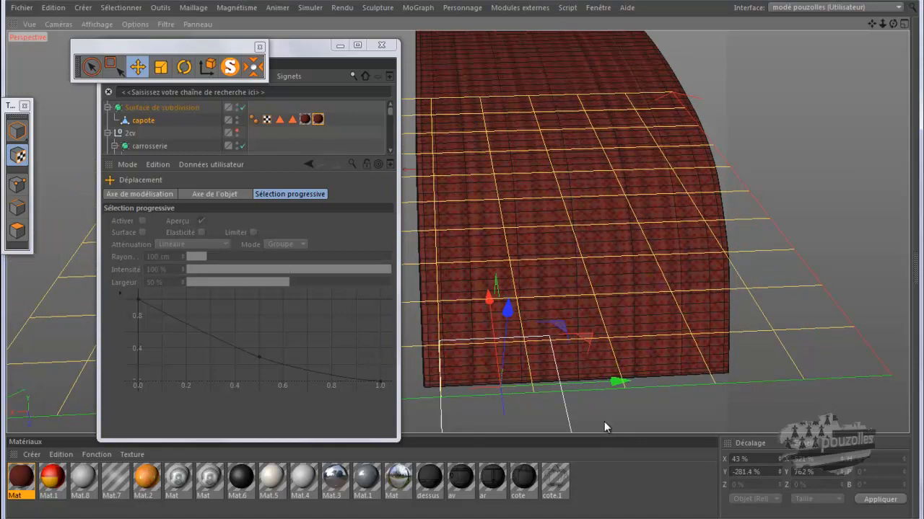
{"action": "key", "text": "ctrl+r"}
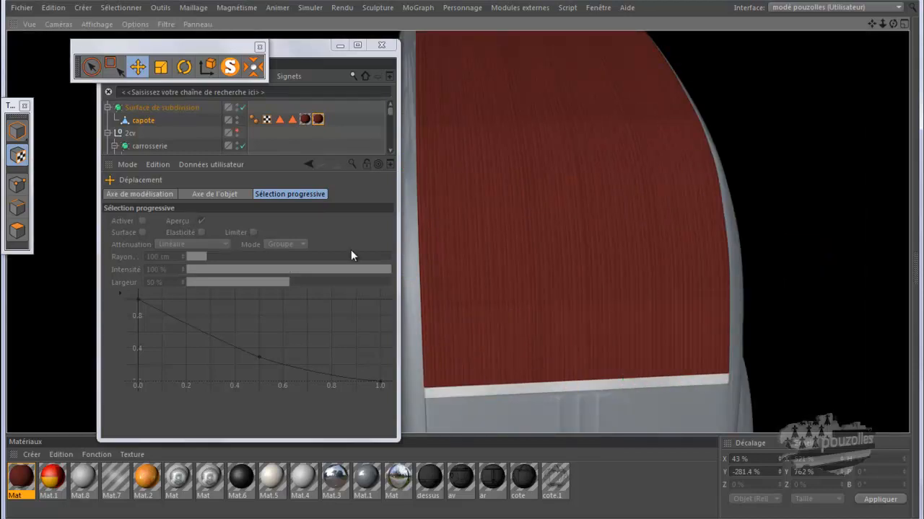
Step: Return to model mode and move capote into the Neutre group of the no symetrie subdivision surface, above the first object
{"action": "left_click", "coordinate": [337, 46]}
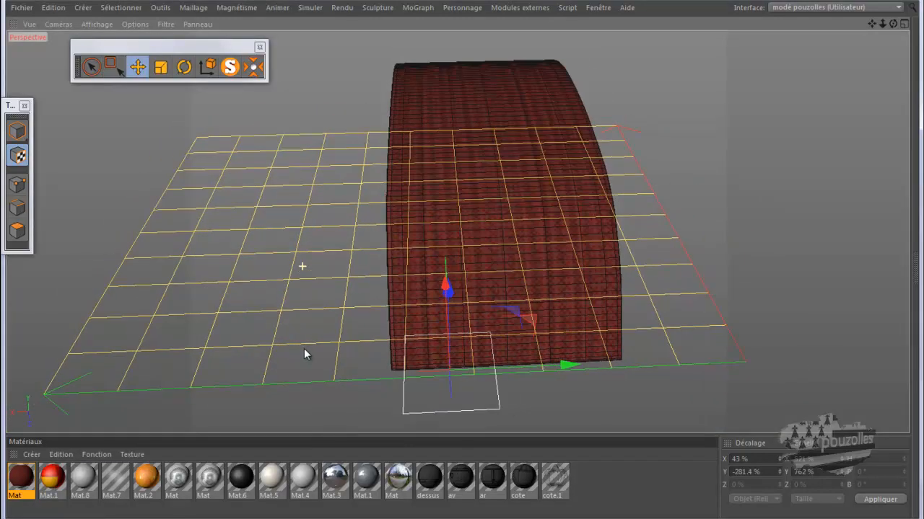
{"action": "scroll", "coordinate": [344, 345], "scroll_direction": "down", "scroll_amount": 1}
{"action": "left_click_drag", "start_coordinate": [892, 24], "coordinate": [463, 261]}
{"action": "scroll", "coordinate": [803, 211], "scroll_direction": "down", "scroll_amount": 1}
{"action": "left_click_drag", "start_coordinate": [803, 212], "coordinate": [840, 117], "text": "alt"}
{"action": "left_click_drag", "start_coordinate": [892, 24], "coordinate": [465, 266]}
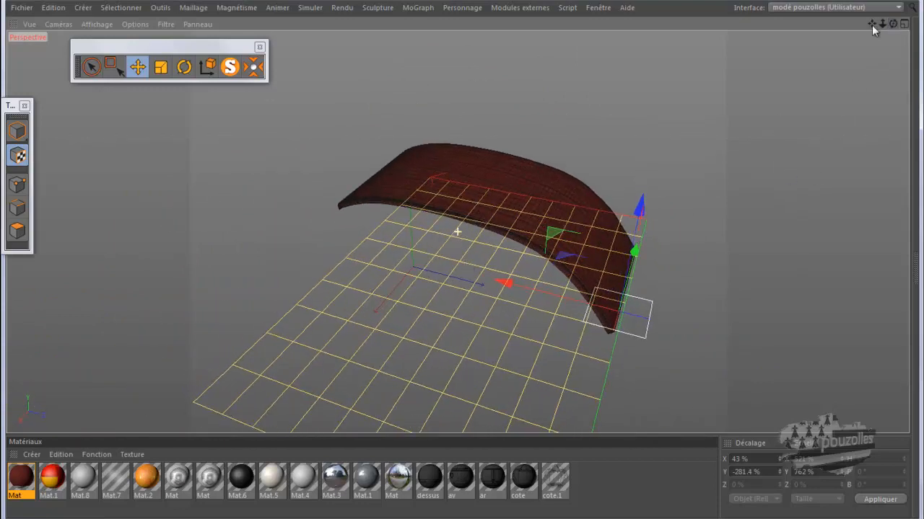
{"action": "left_click", "coordinate": [25, 132]}
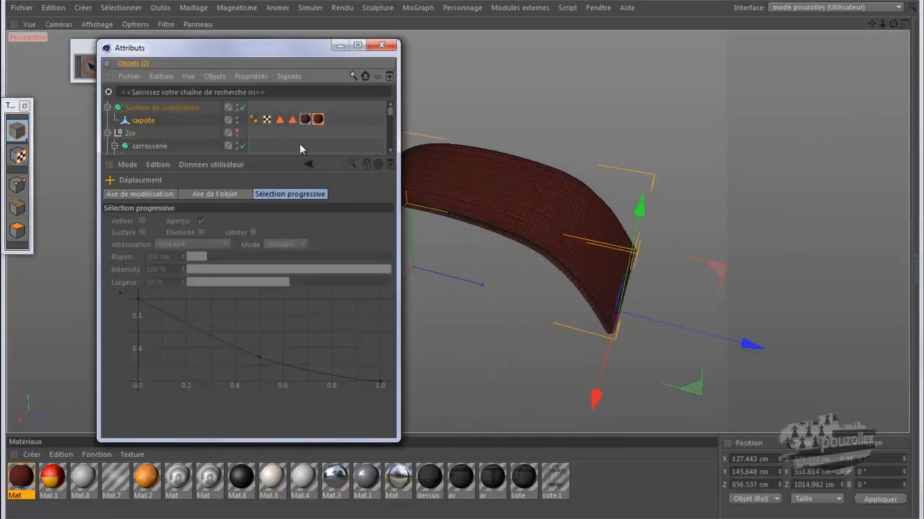
{"action": "left_click_drag", "start_coordinate": [164, 154], "coordinate": [168, 306]}
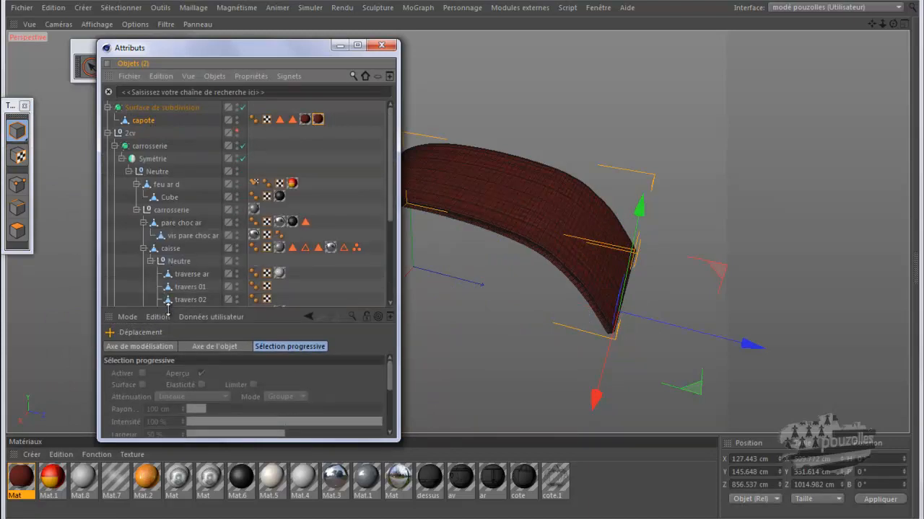
{"action": "left_click", "coordinate": [121, 159]}
{"action": "left_click", "coordinate": [115, 172]}
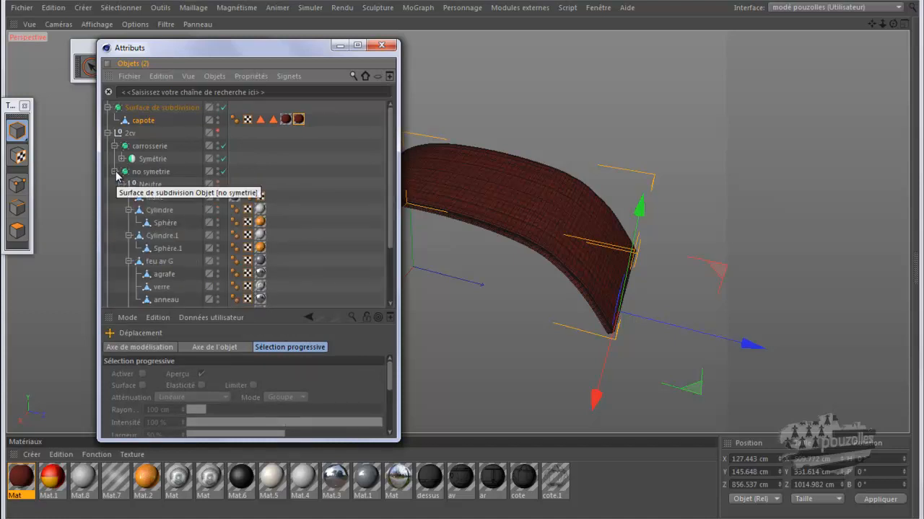
{"action": "left_click_drag", "start_coordinate": [144, 120], "coordinate": [156, 195]}
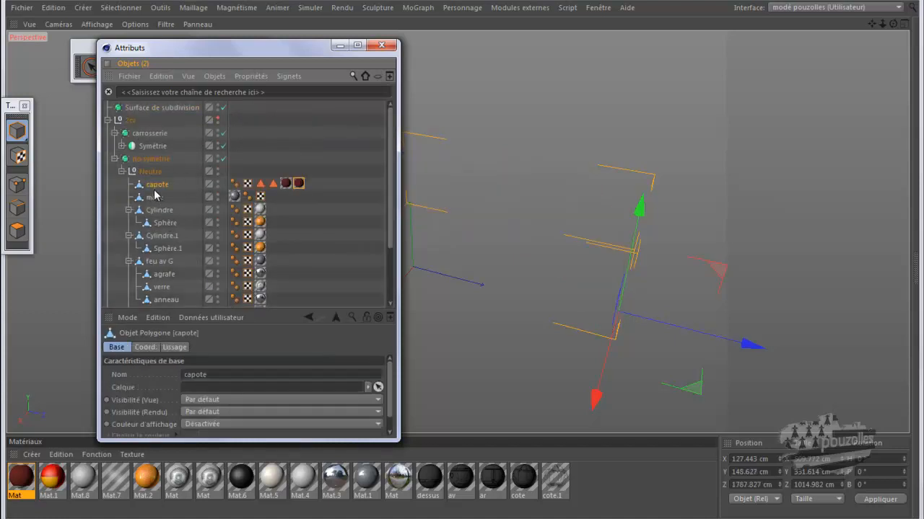
Step: Show the 2cv group in the viewport again and frame the whole car body with its roof
{"action": "left_click", "coordinate": [218, 120]}
{"action": "left_click", "coordinate": [340, 45]}
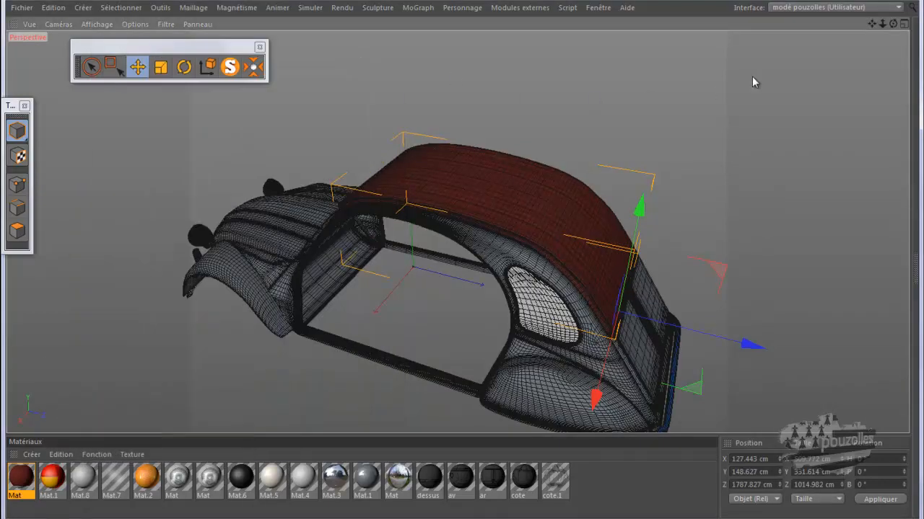
{"action": "left_click_drag", "start_coordinate": [871, 24], "coordinate": [462, 253]}
{"action": "left_click_drag", "start_coordinate": [871, 24], "coordinate": [464, 261]}
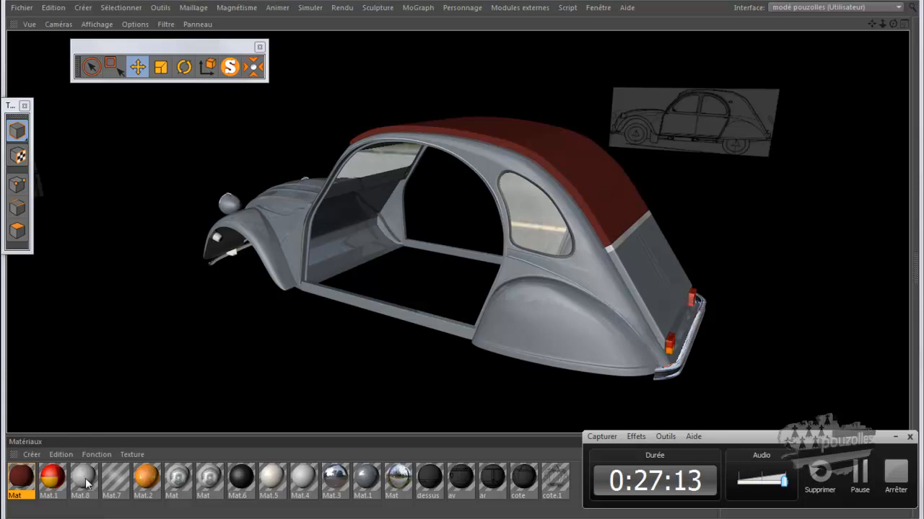
Step: Open the reference photo phpThumb_generated_thumbnail from the 2cv tuto folder, examine the roof and rear window closely, and close it
{"action": "left_click", "coordinate": [87, 512]}
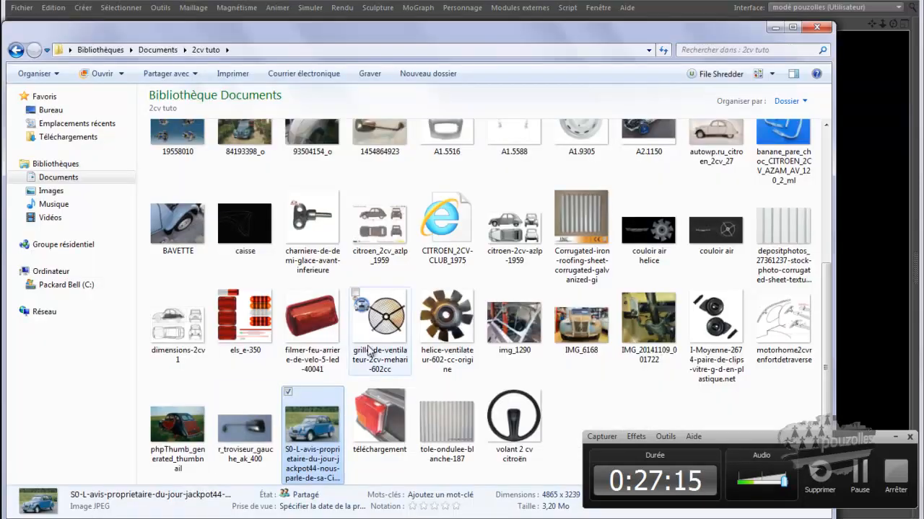
{"action": "left_click", "coordinate": [179, 427]}
{"action": "double_click", "coordinate": [179, 428]}
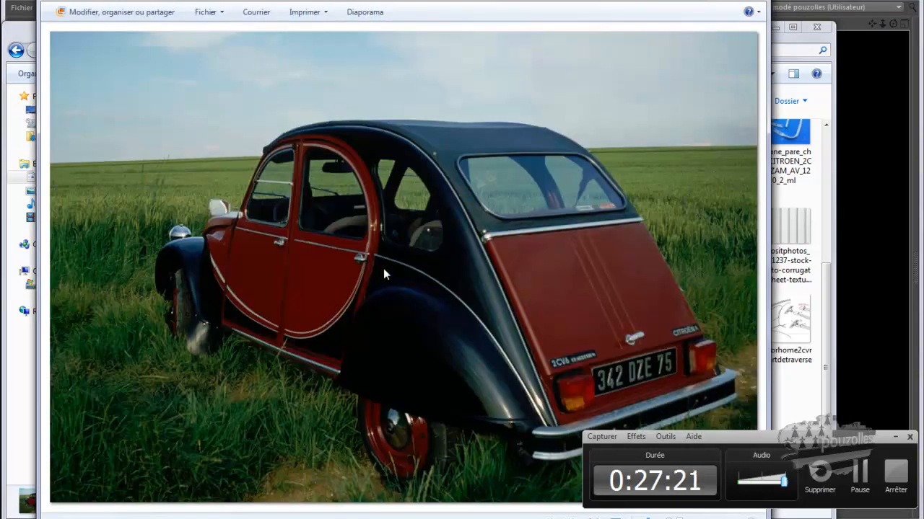
{"action": "scroll", "coordinate": [508, 224], "scroll_direction": "up", "scroll_amount": 3}
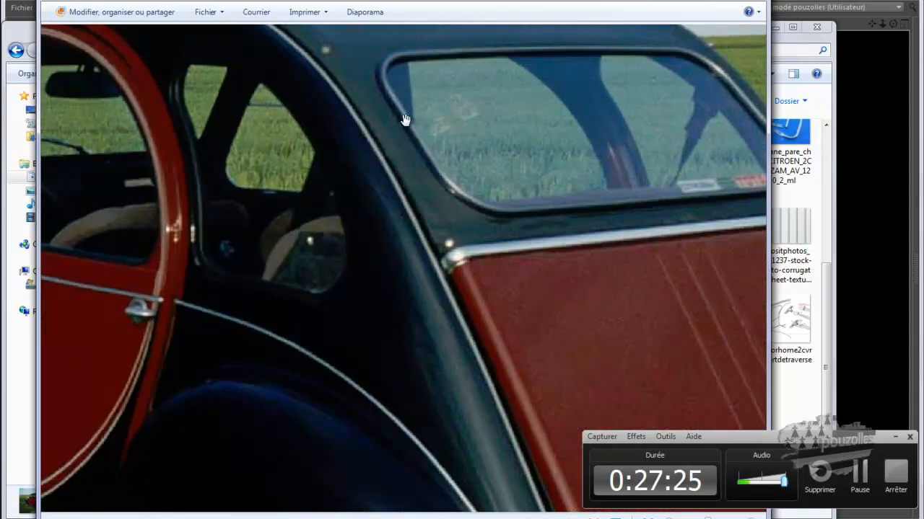
{"action": "scroll", "coordinate": [411, 127], "scroll_direction": "down", "scroll_amount": 1}
{"action": "scroll", "coordinate": [411, 126], "scroll_direction": "down", "scroll_amount": 2}
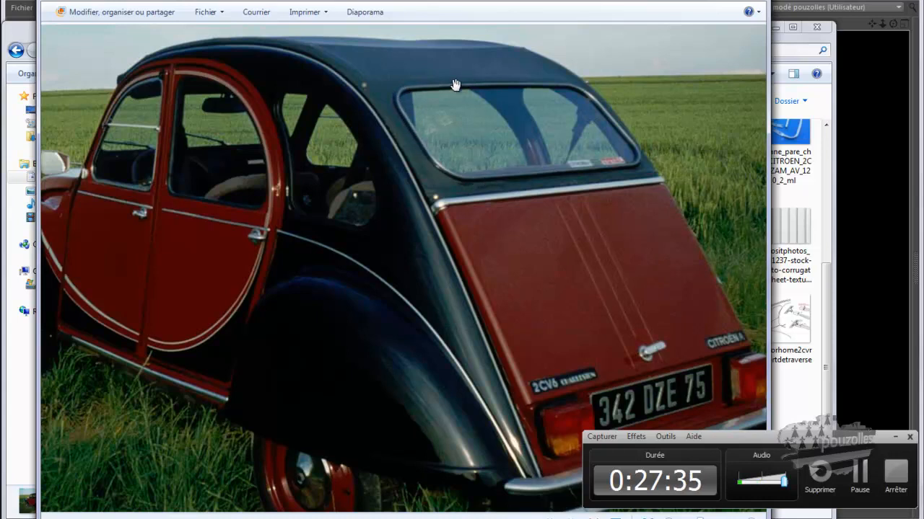
{"action": "scroll", "coordinate": [419, 176], "scroll_direction": "down", "scroll_amount": 3}
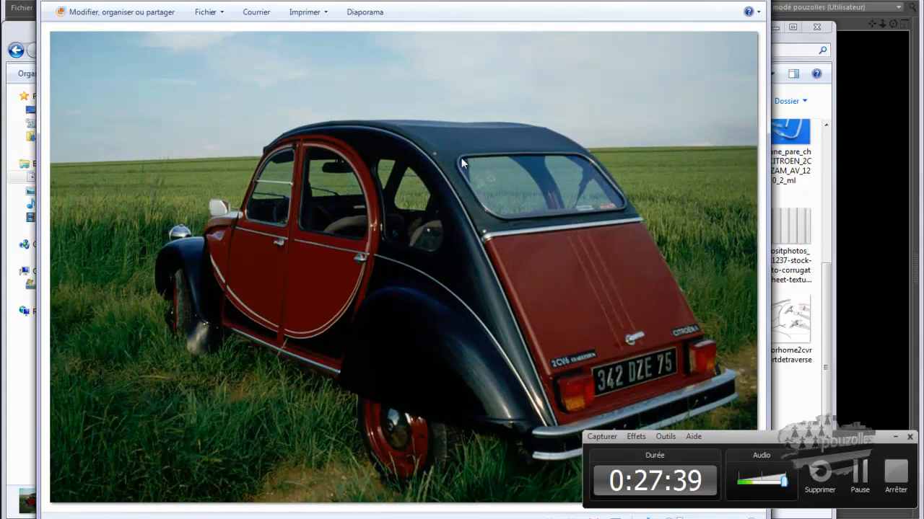
{"action": "left_click", "coordinate": [746, 2]}
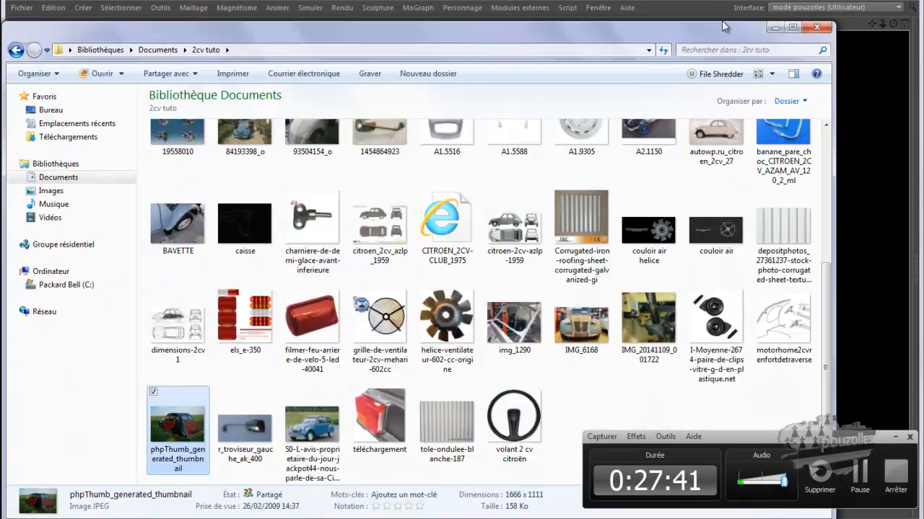
{"action": "left_click", "coordinate": [816, 27]}
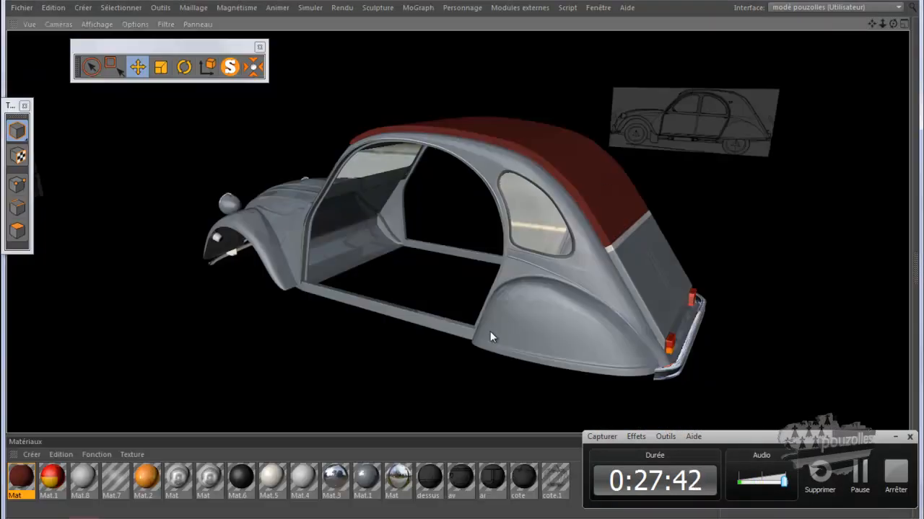